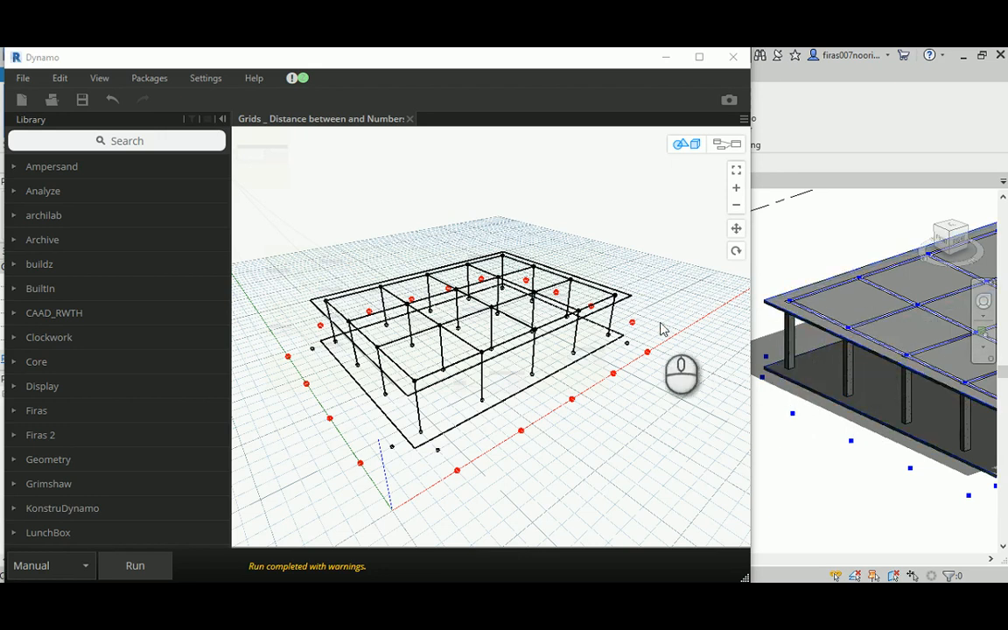
- Examine the structural frame of columns, beams and slabs in the 3D geometry preview
click(525, 307)
scroll(523, 332, up, 2)
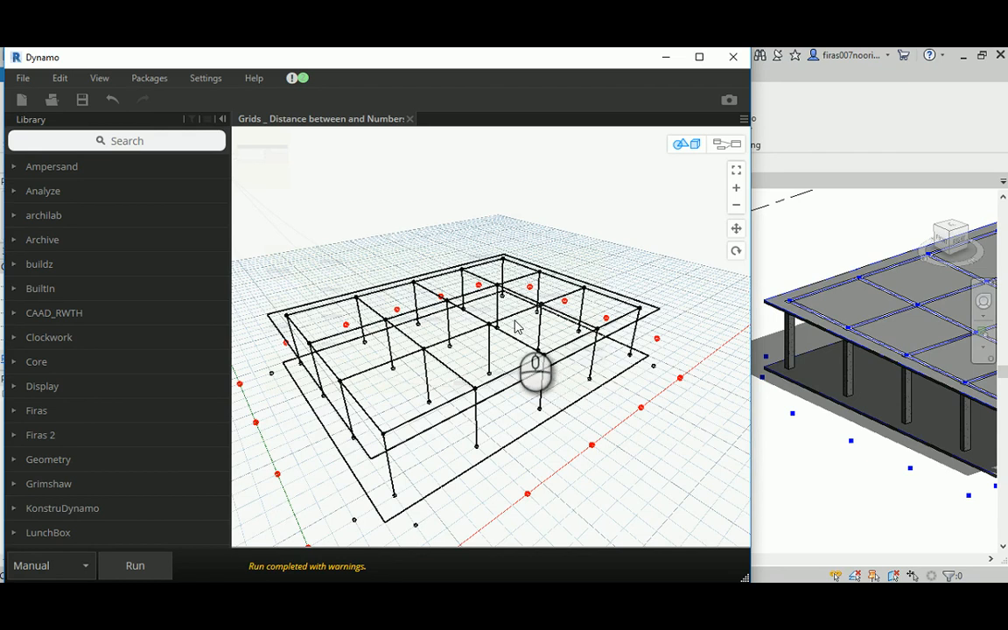
click(408, 337)
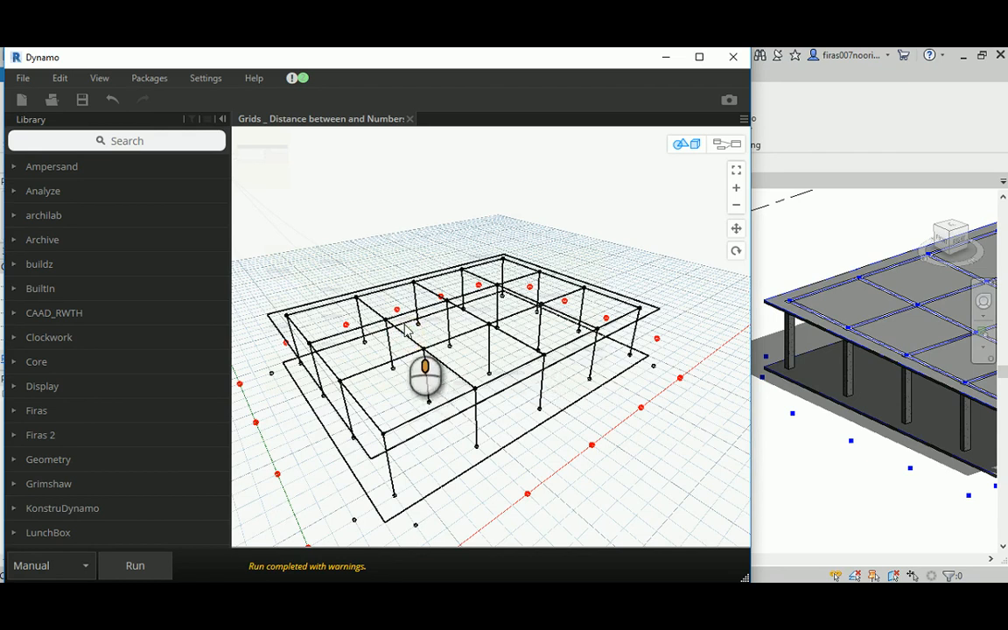
click(444, 324)
middle_drag(417, 324, 426, 331)
right_click(457, 340)
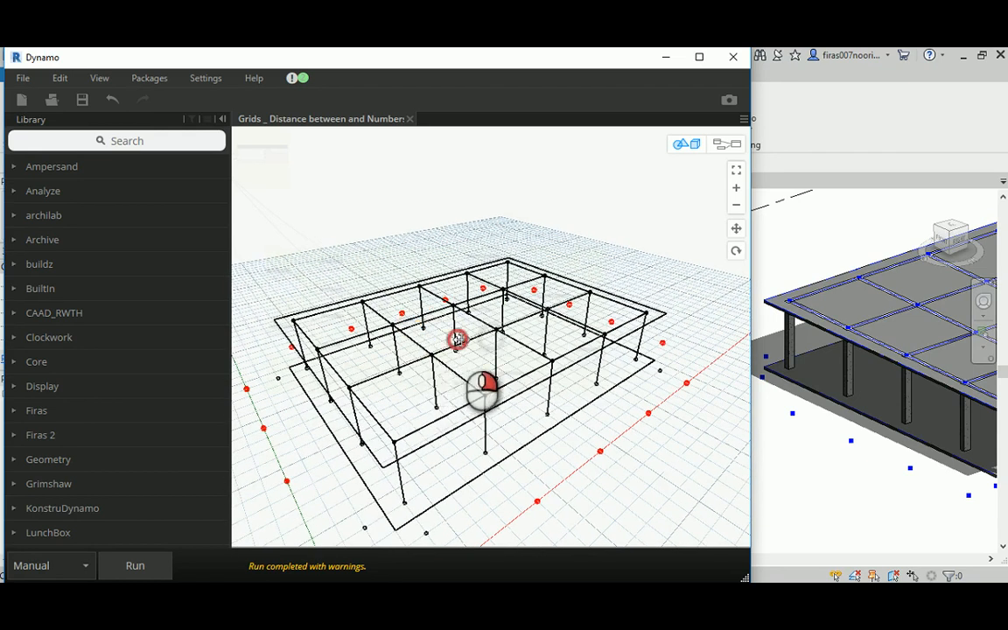
mouse_move(457, 339)
right_down()
mouse_move(481, 353)
mouse_move(454, 355)
mouse_move(457, 344)
right_up()
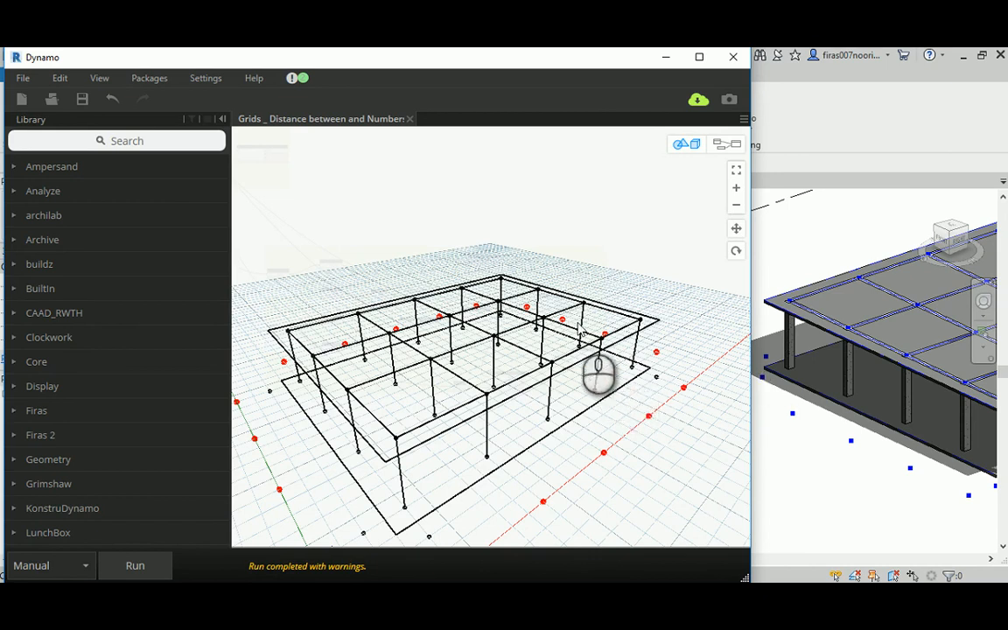
- Return to the node graph and delete the Slab Maker group
click(719, 145)
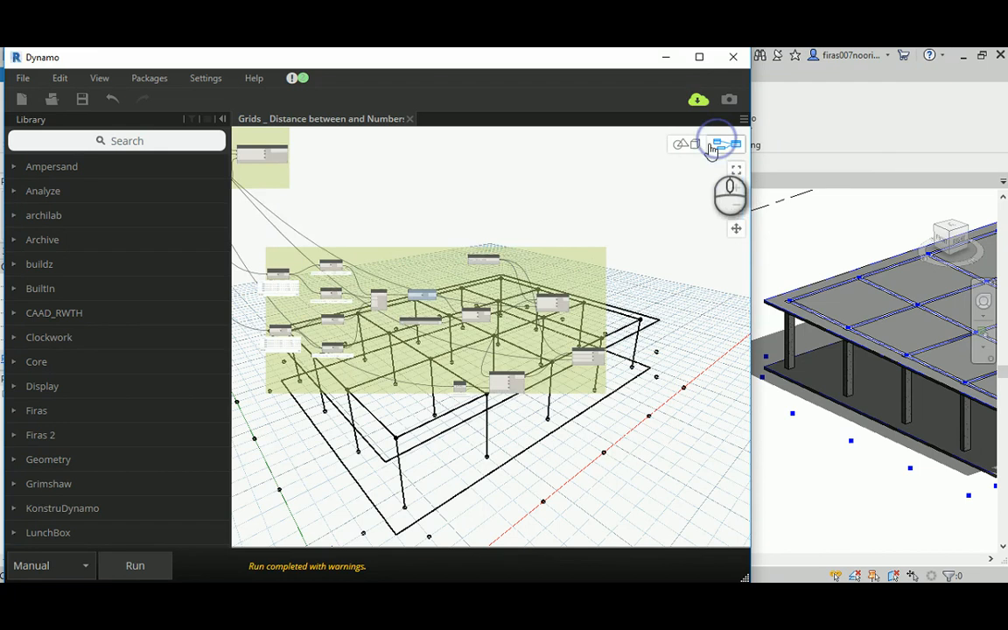
middle_drag(417, 207, 521, 286)
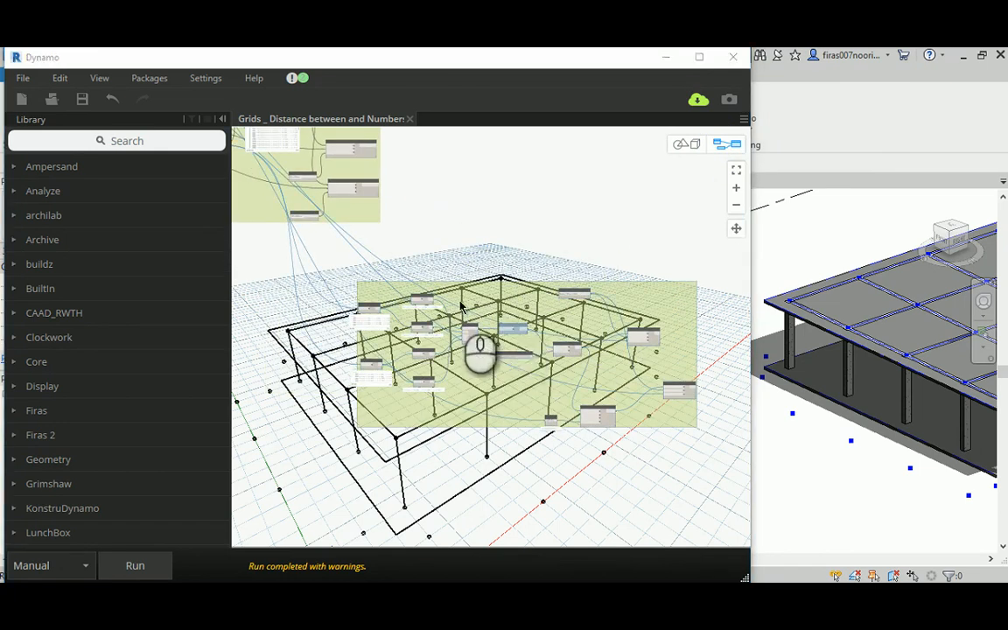
scroll(508, 278, up, 2)
right_click(516, 279)
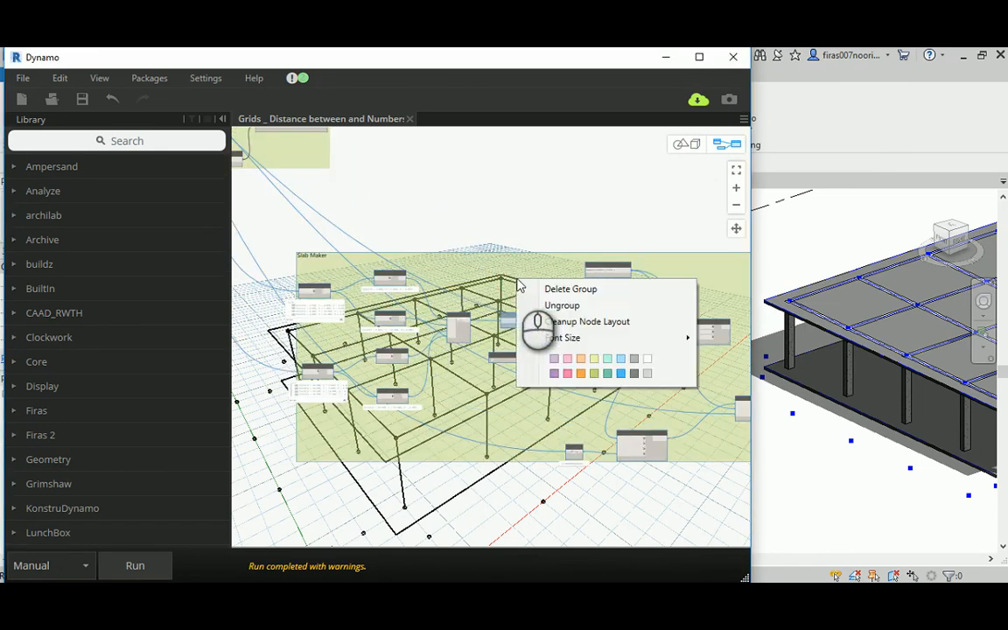
click(532, 286)
scroll(463, 267, down, 4)
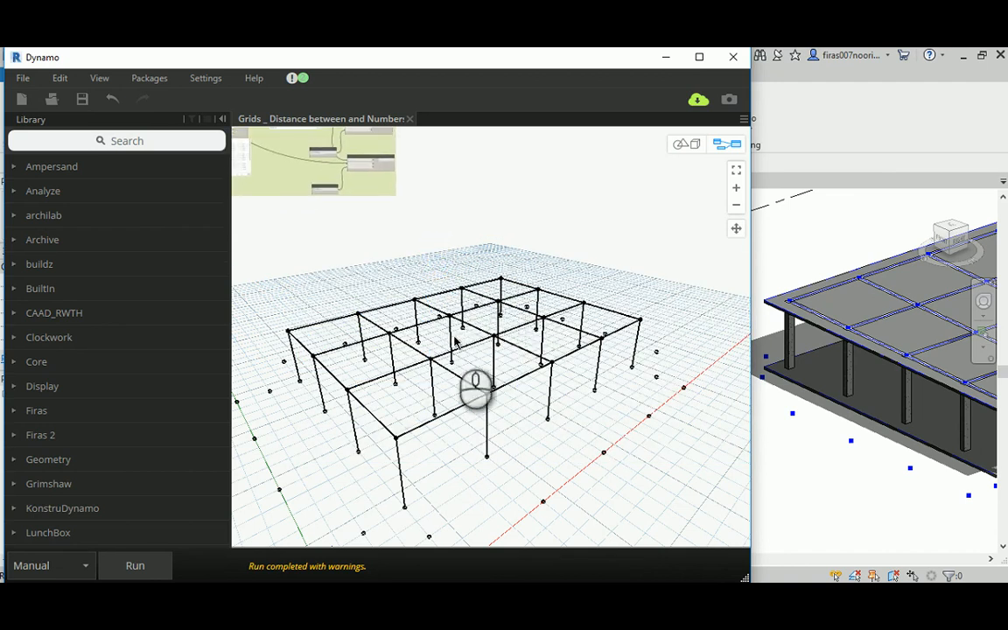
scroll(454, 342, down, 1)
scroll(835, 310, down, 1)
- Switch to Revit, cancel the pending selection and delete all modelled columns, beams and slabs in the 3D view
mouse_move(836, 311)
middle_down()
mouse_move(789, 312)
mouse_move(839, 310)
middle_up()
scroll(787, 311, down, 3)
right_click(819, 277)
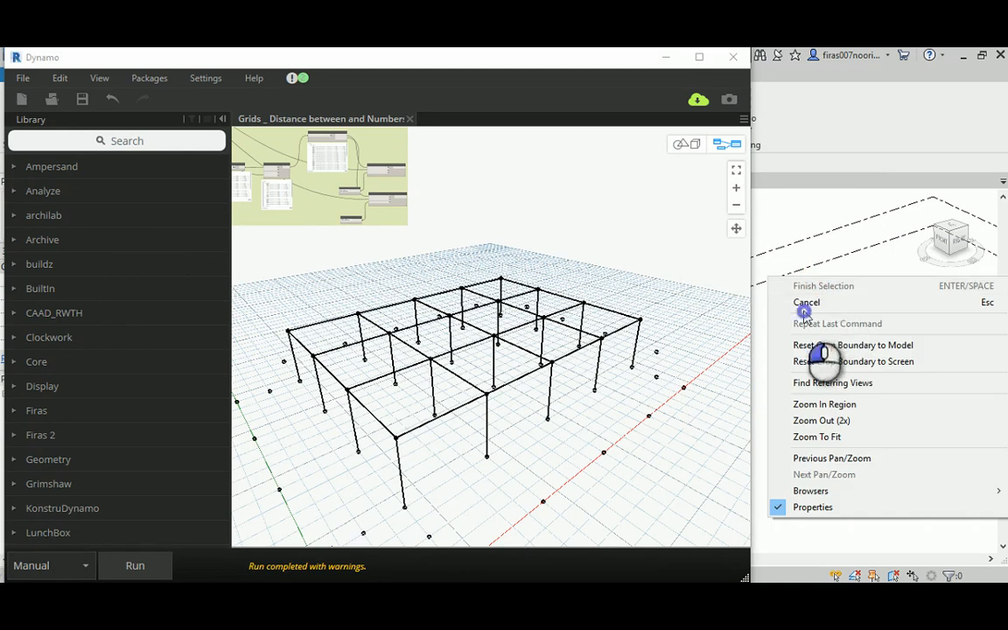
click(805, 303)
drag(776, 210, 968, 409)
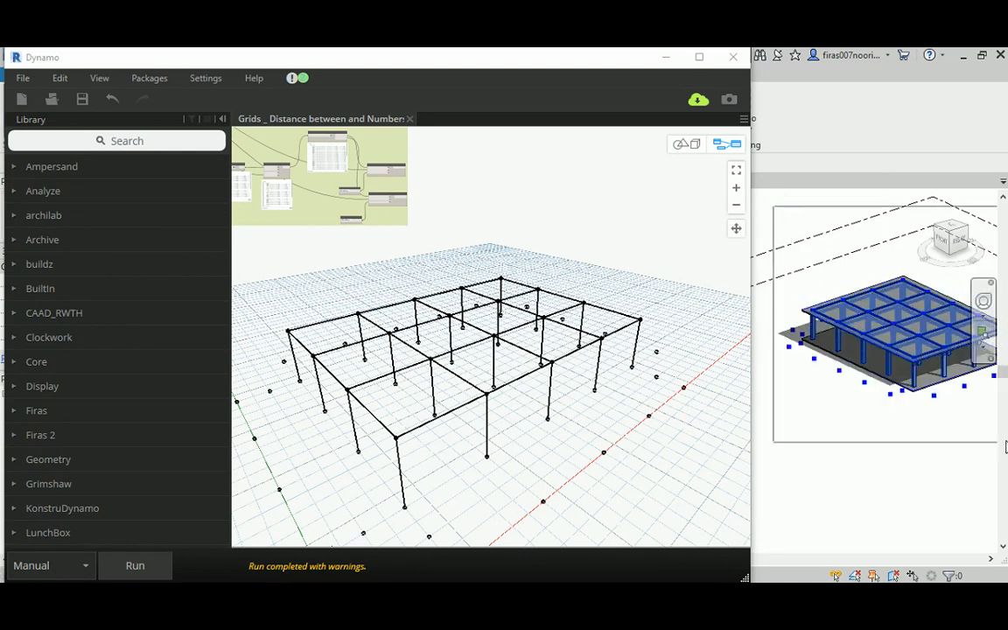
middle_drag(938, 437, 808, 294)
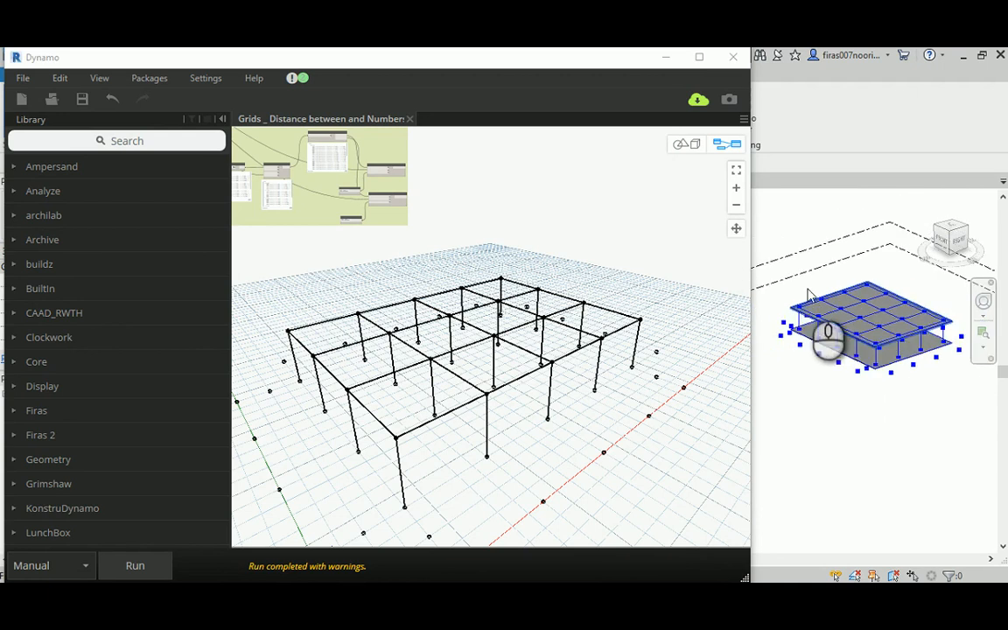
drag(775, 216, 979, 427)
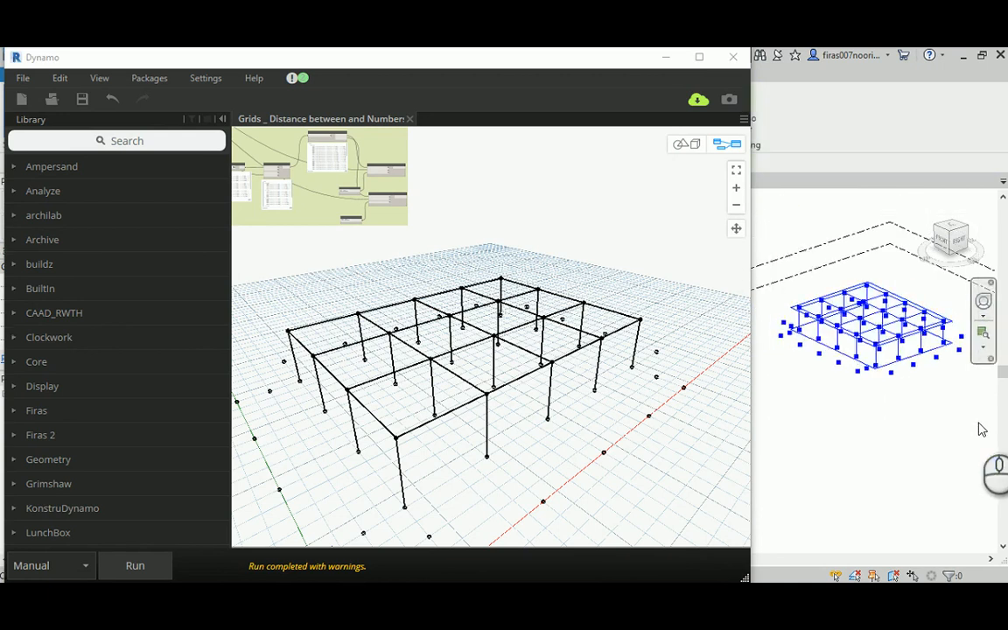
- Switch back to Dynamo and examine the Columns and Beams groups and the wires connecting them
scroll(437, 313, up, 3)
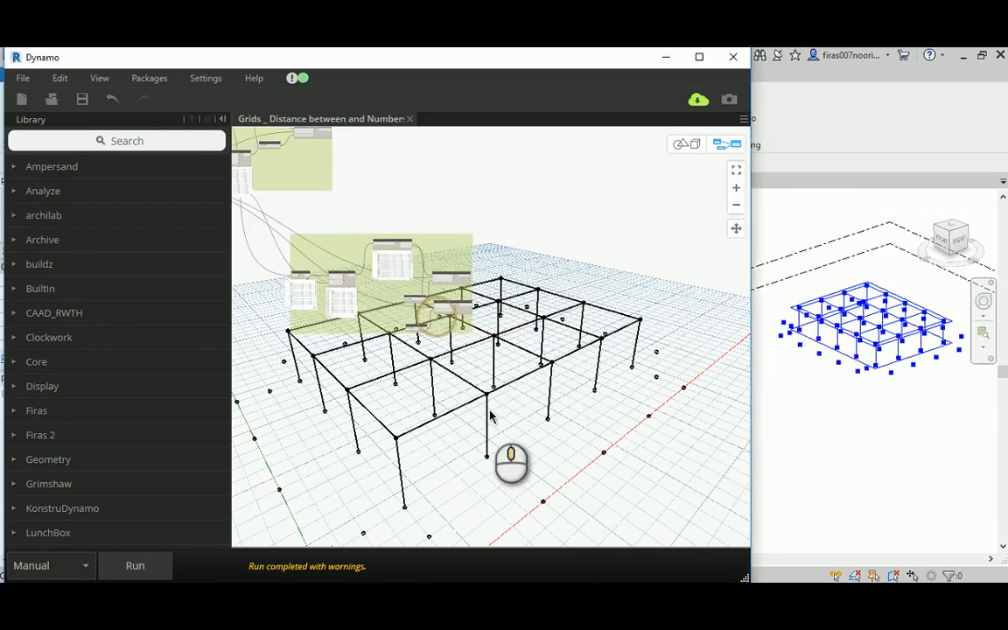
scroll(378, 234, up, 5)
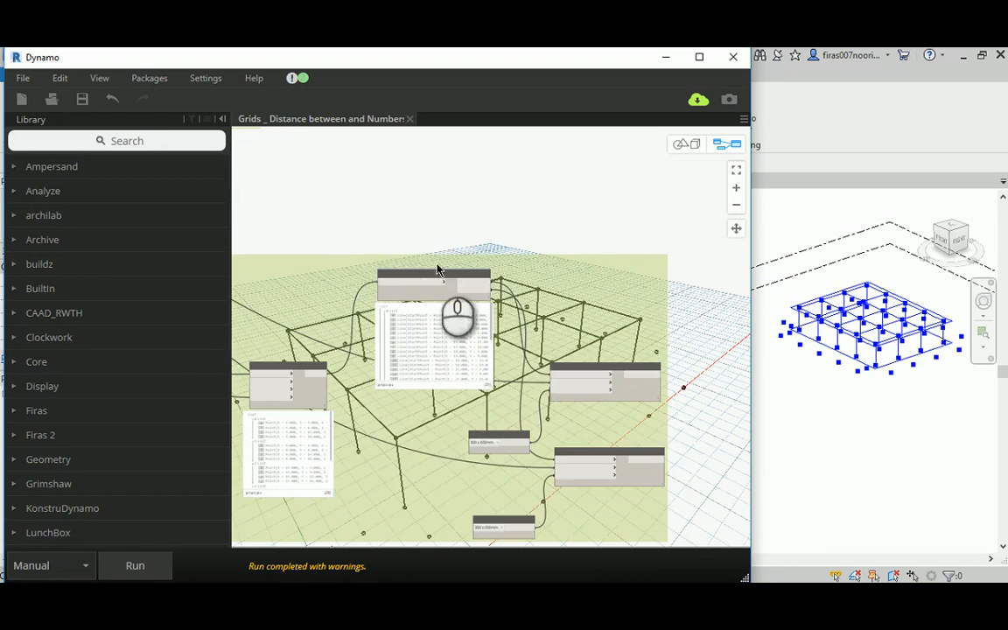
middle_drag(335, 245, 505, 326)
scroll(508, 328, down, 5)
middle_drag(421, 276, 461, 358)
scroll(288, 210, up, 5)
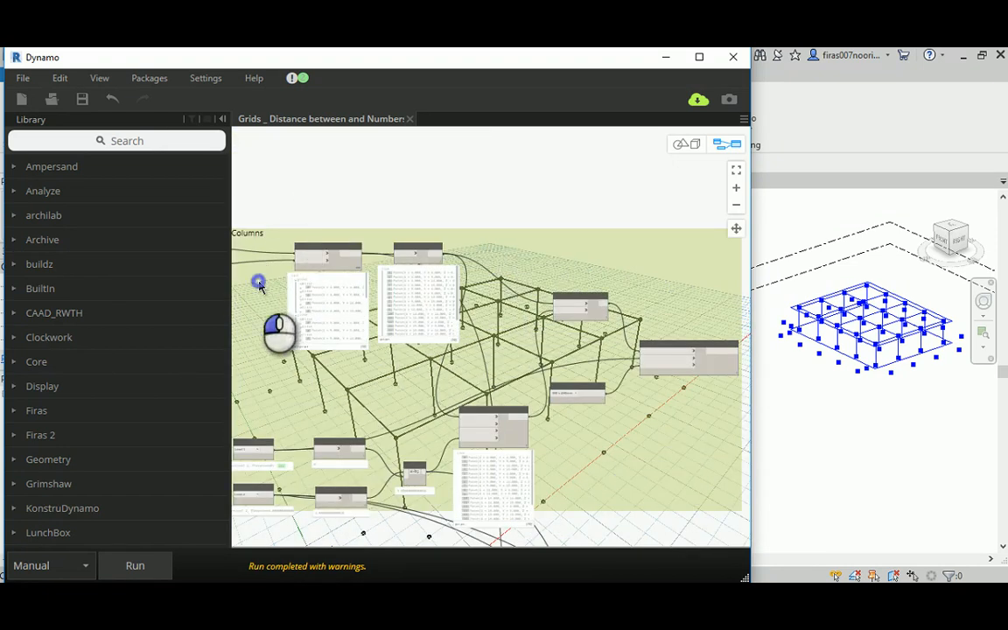
scroll(349, 162, down, 4)
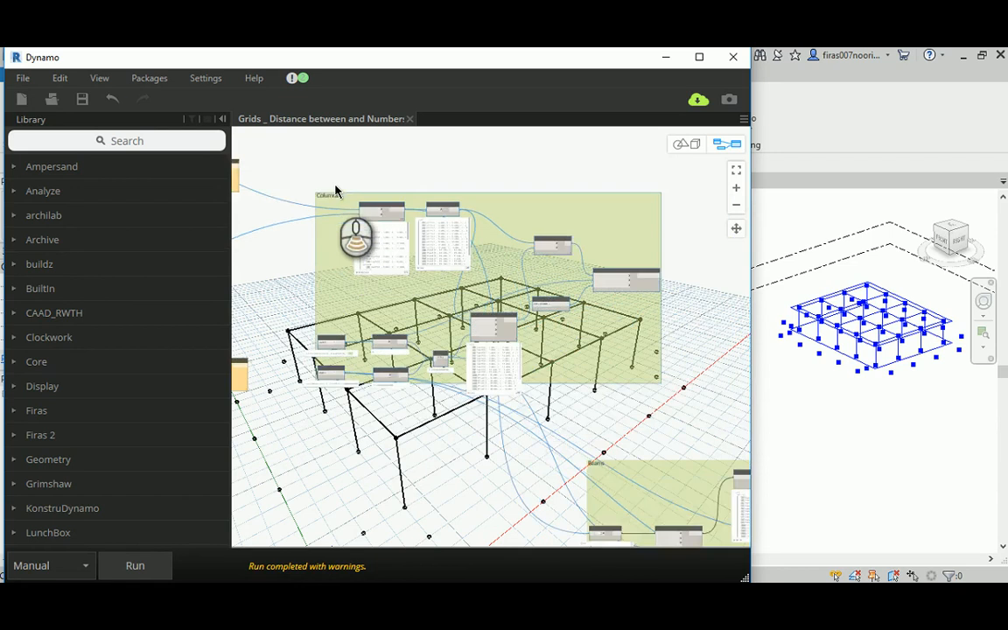
scroll(335, 190, down, 3)
scroll(559, 342, up, 4)
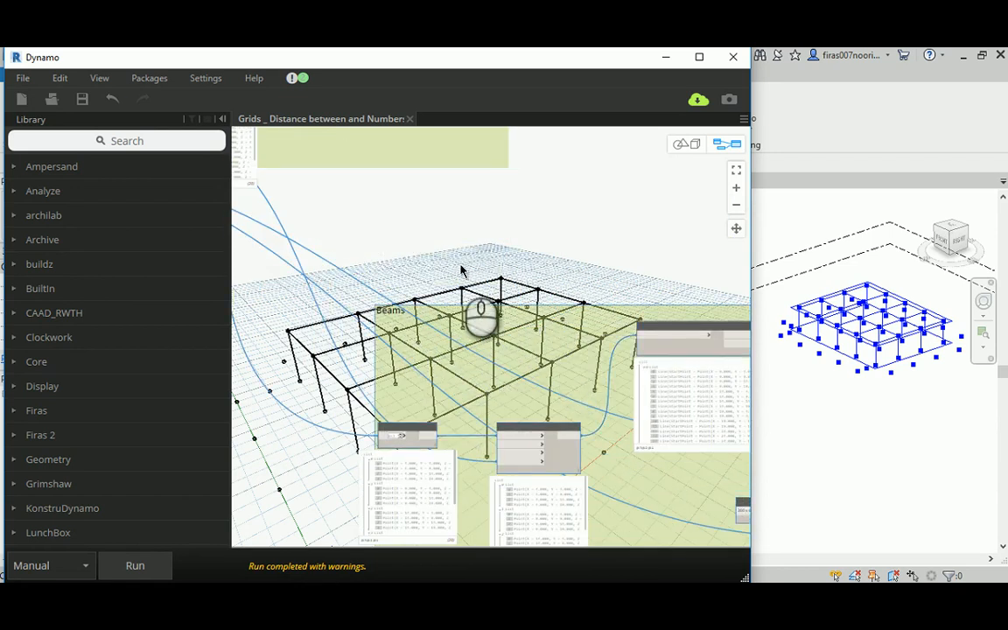
scroll(461, 269, down, 3)
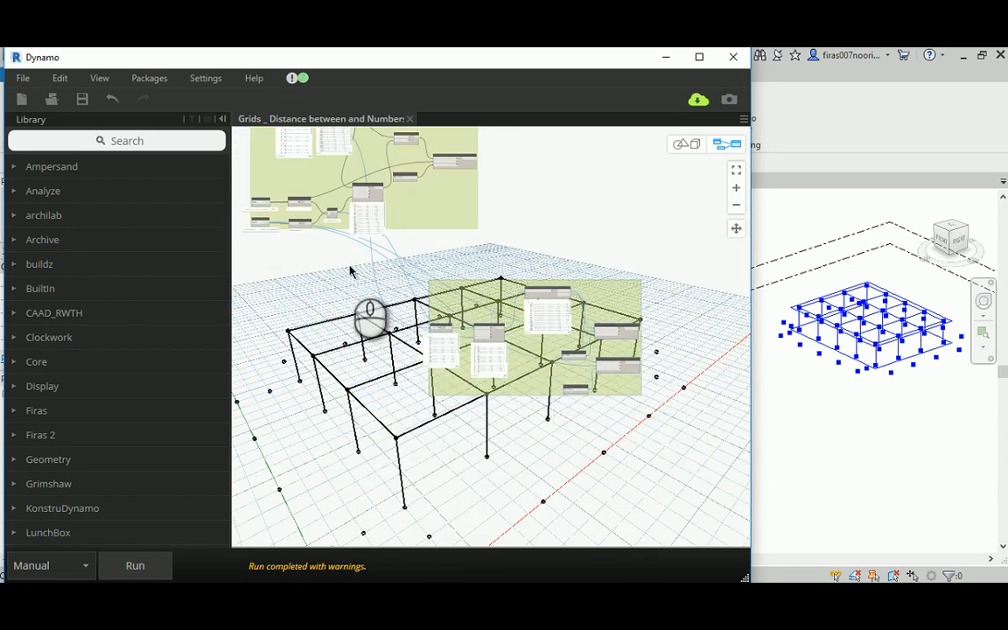
scroll(351, 272, up, 3)
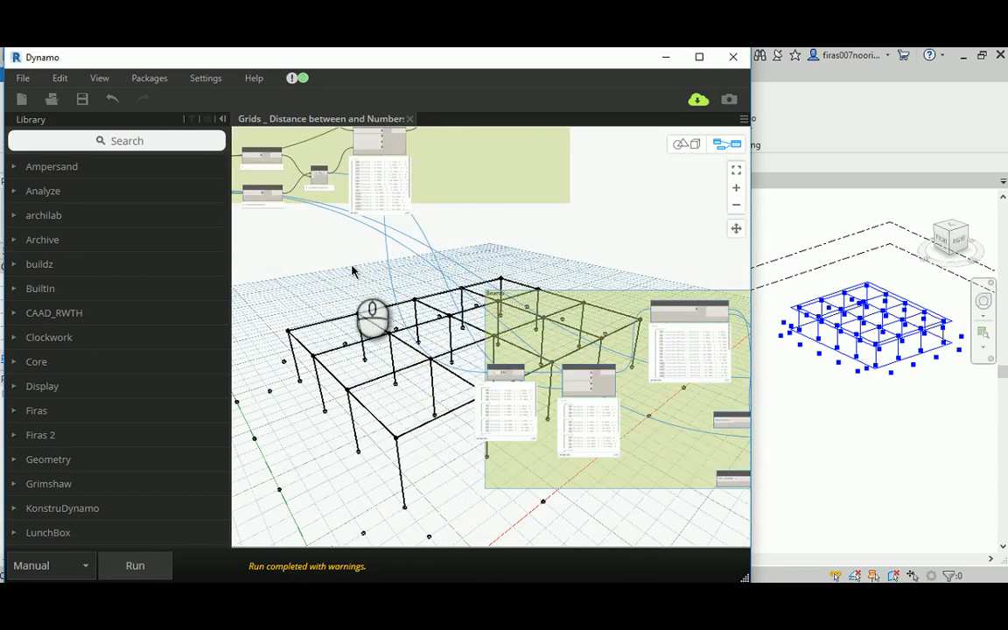
middle_drag(408, 299, 626, 327)
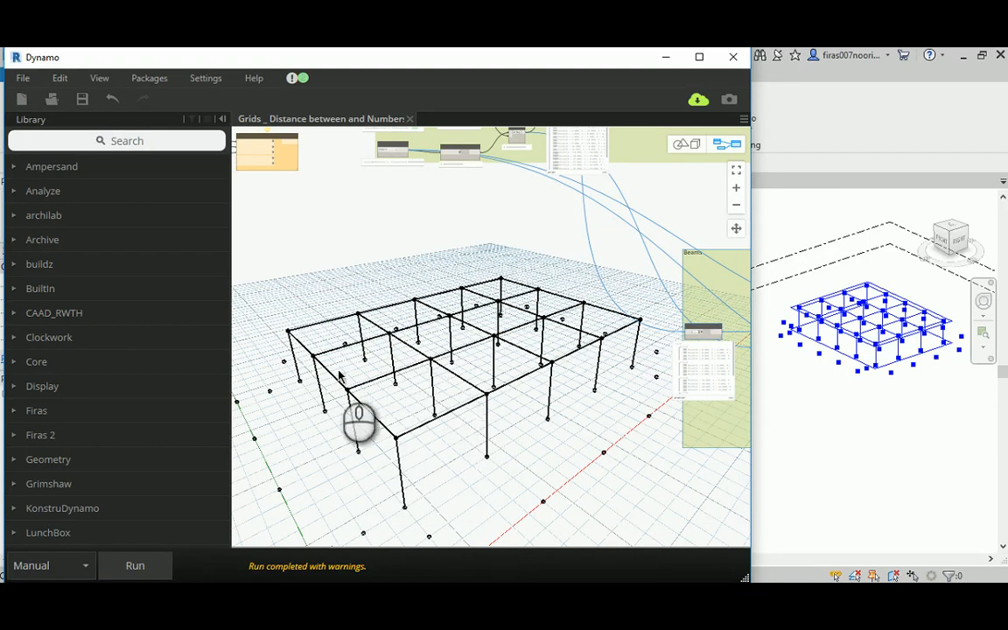
middle_drag(556, 242, 533, 259)
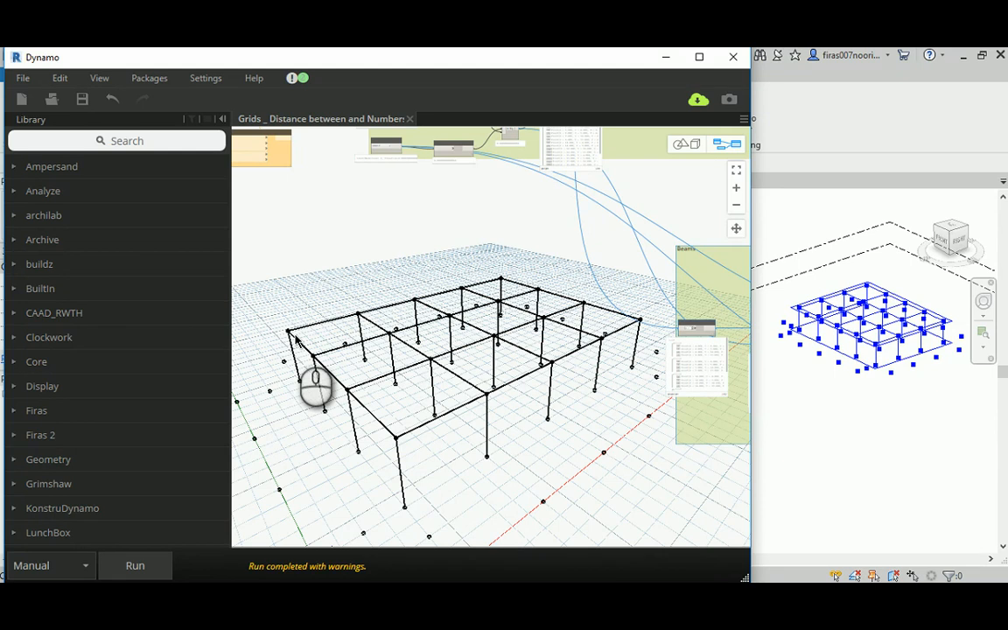
scroll(398, 350, down, 2)
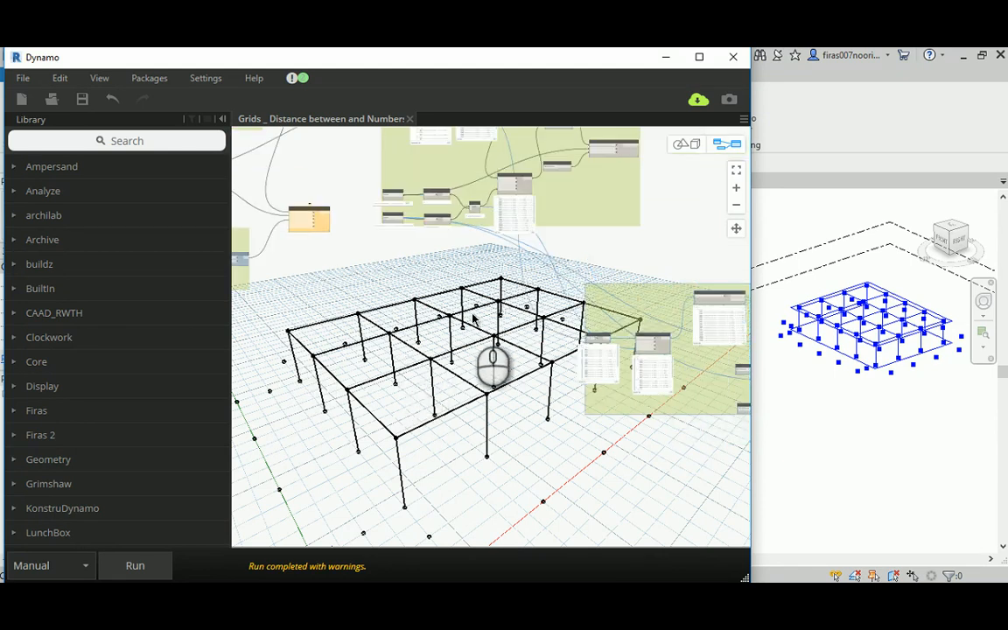
middle_drag(349, 322, 427, 303)
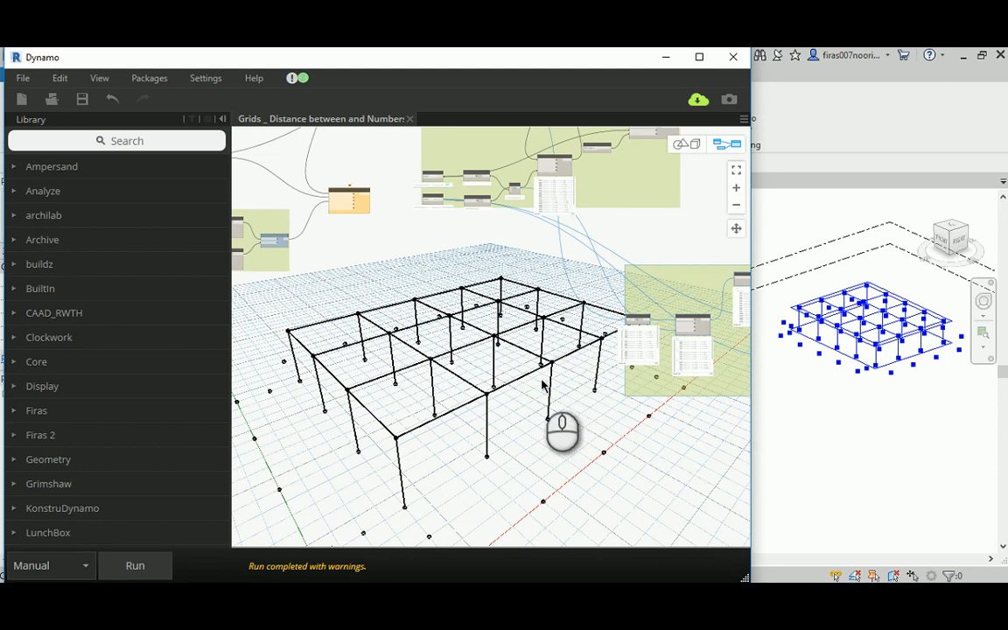
- Inspect the Flatten and Geometry.Translate nodes in the Beams group and highlight the translated points at the column tops
scroll(470, 394, up, 6)
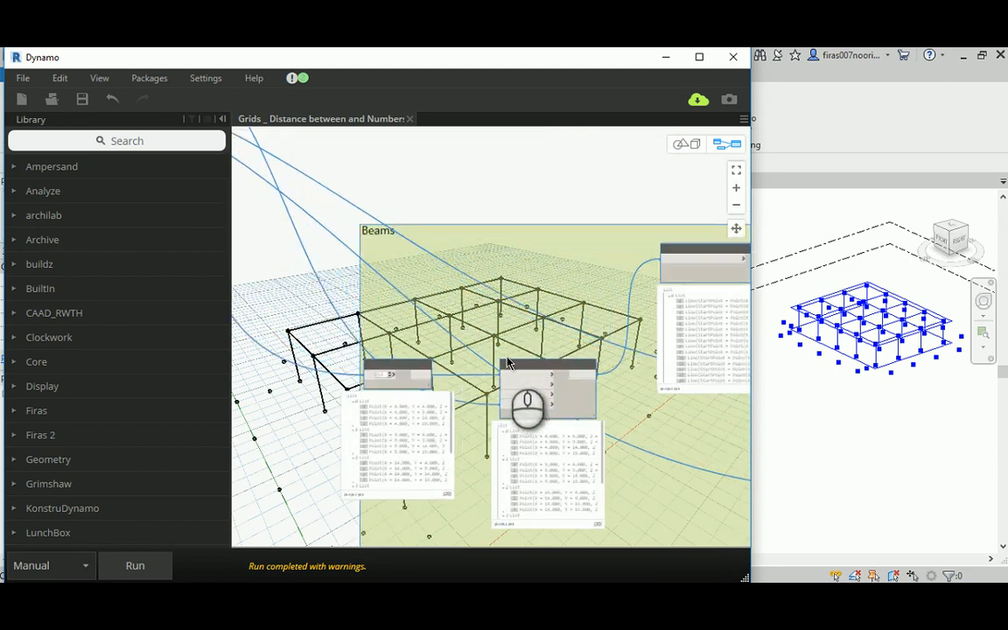
click(548, 370)
middle_drag(413, 309, 506, 247)
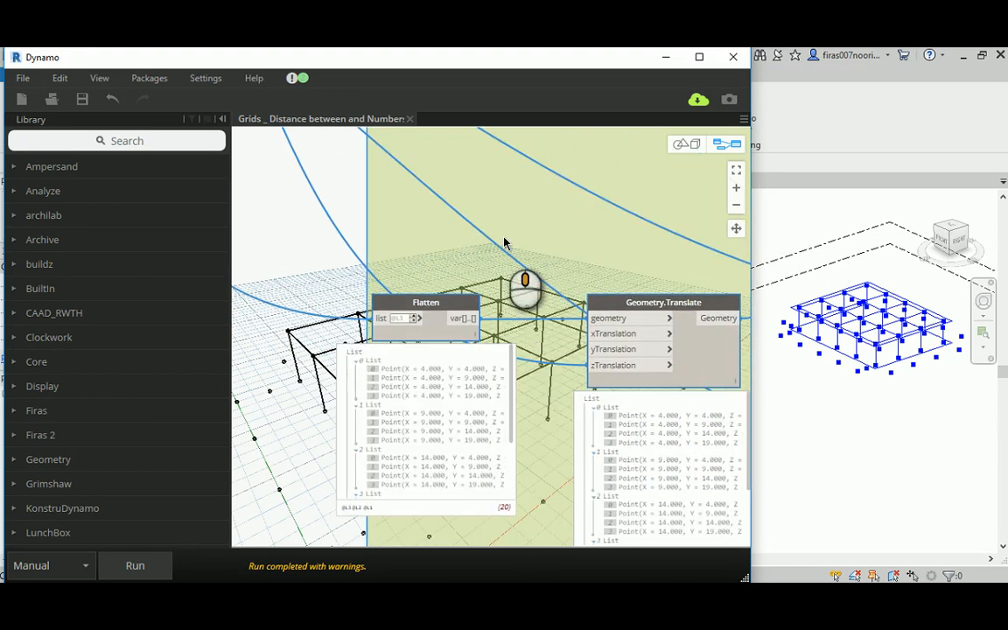
scroll(656, 289, down, 3)
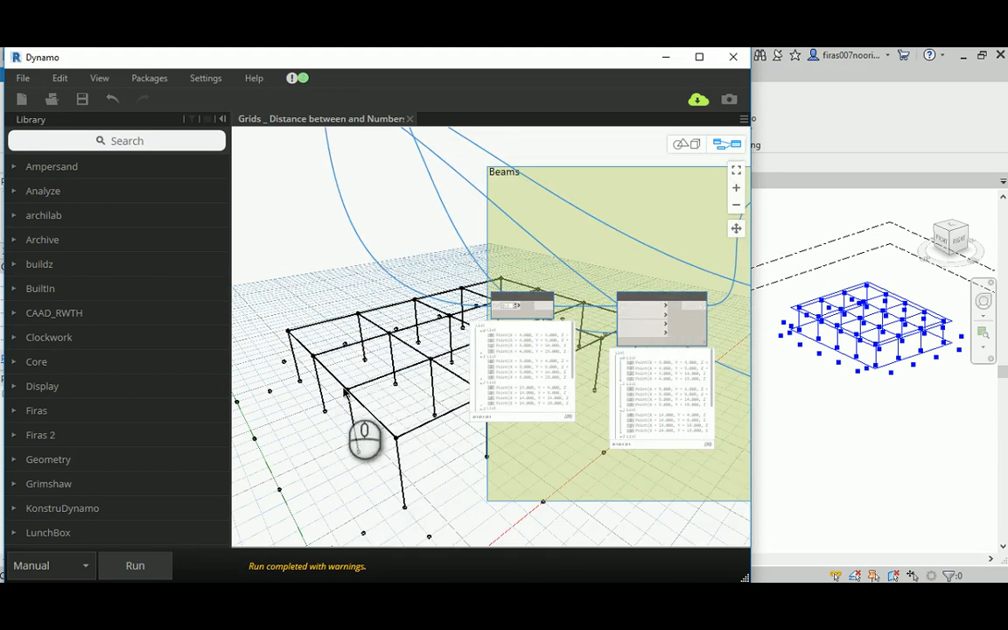
click(347, 280)
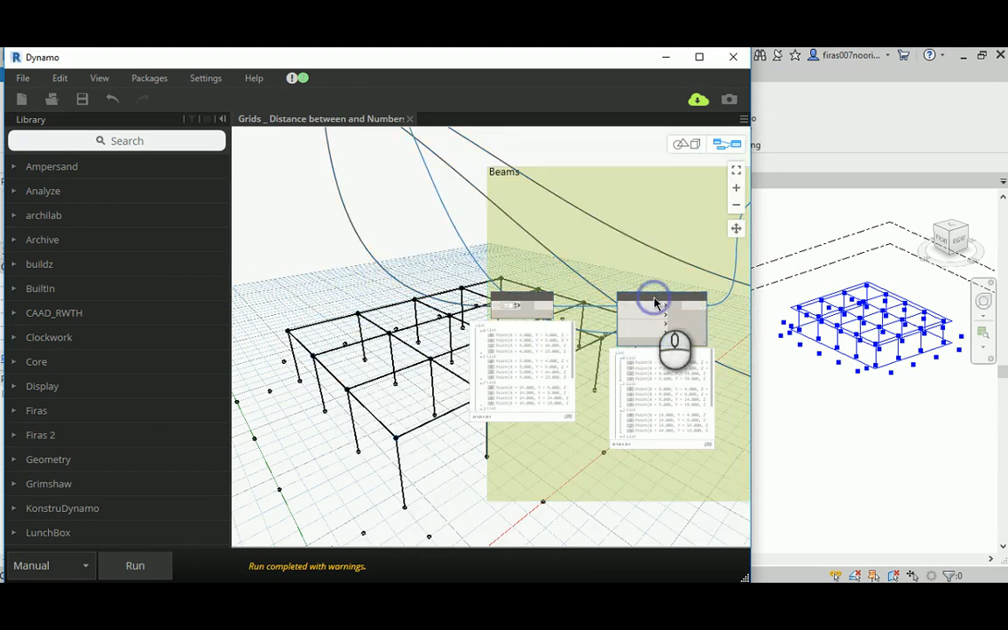
middle_drag(377, 394, 495, 371)
click(453, 263)
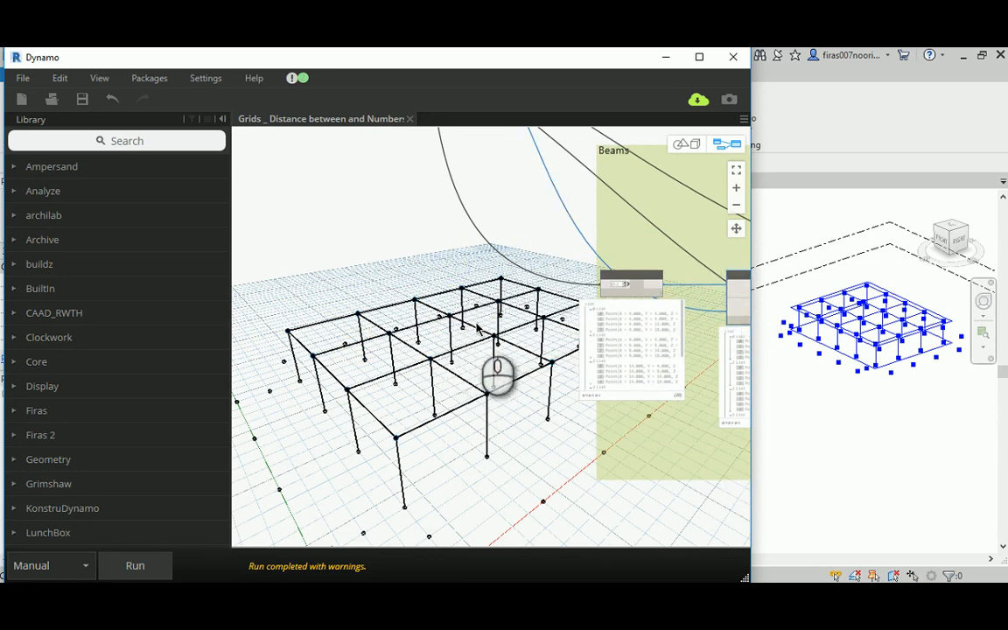
middle_drag(479, 329, 210, 331)
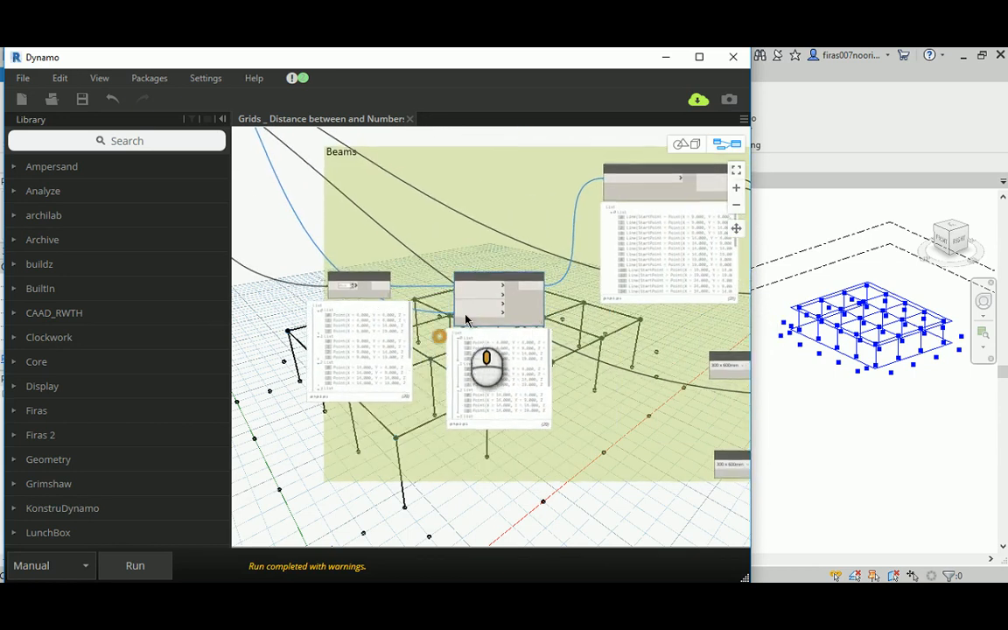
scroll(556, 270, up, 3)
scroll(558, 272, up, 2)
scroll(558, 272, up, 1)
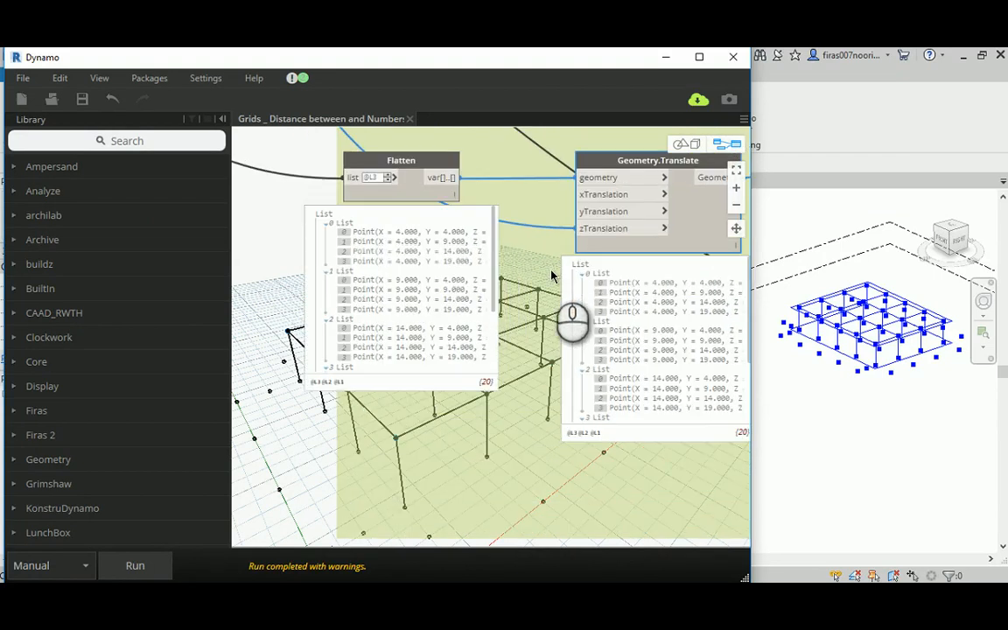
middle_drag(522, 293, 585, 257)
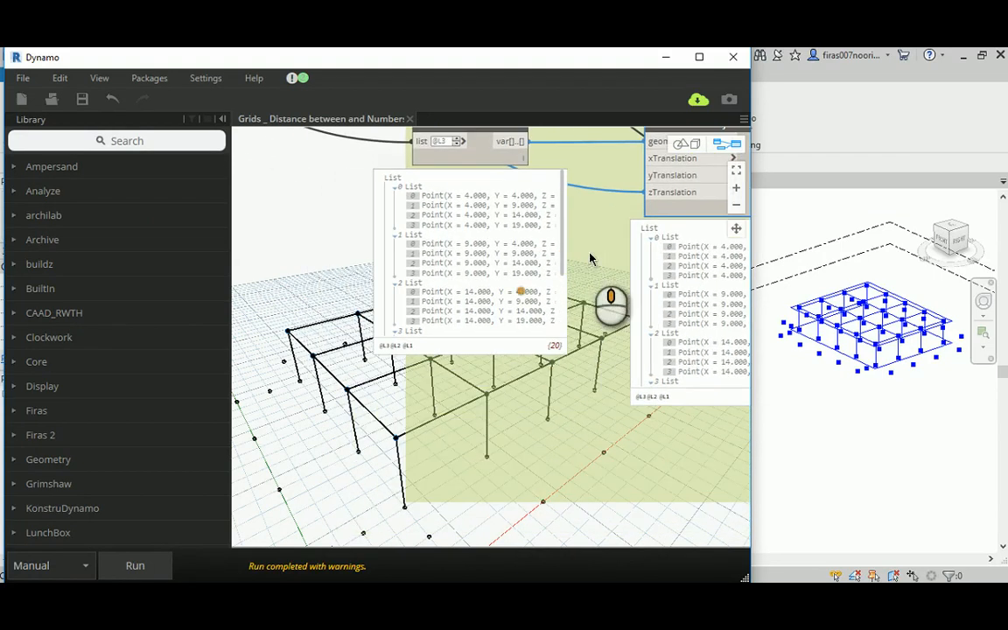
- Highlight the points of sublists 0 and 4 in the Geometry.Translate output to check their order in the frame
click(665, 237)
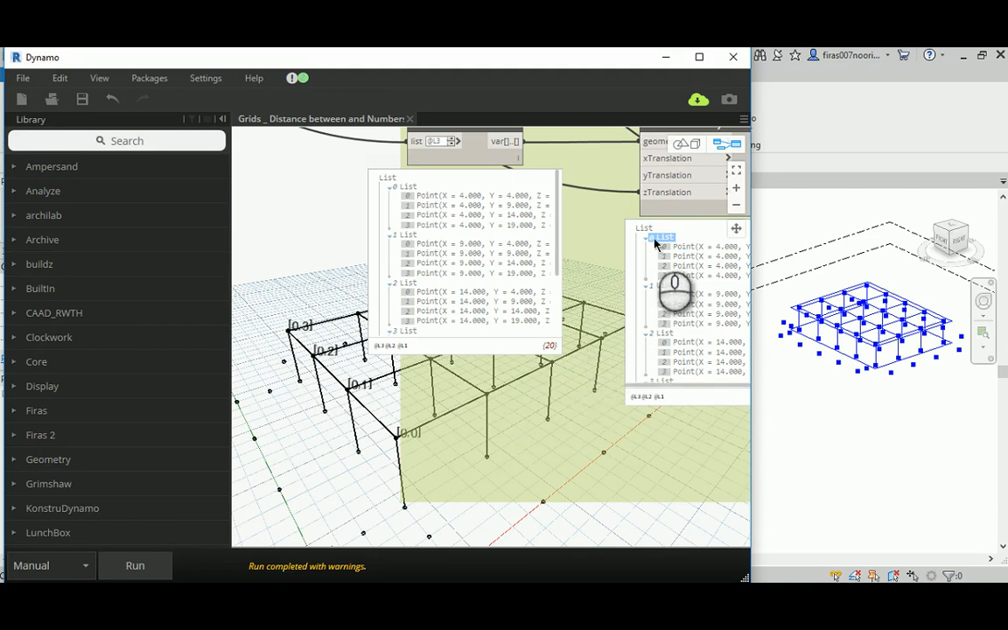
scroll(672, 346, down, 3)
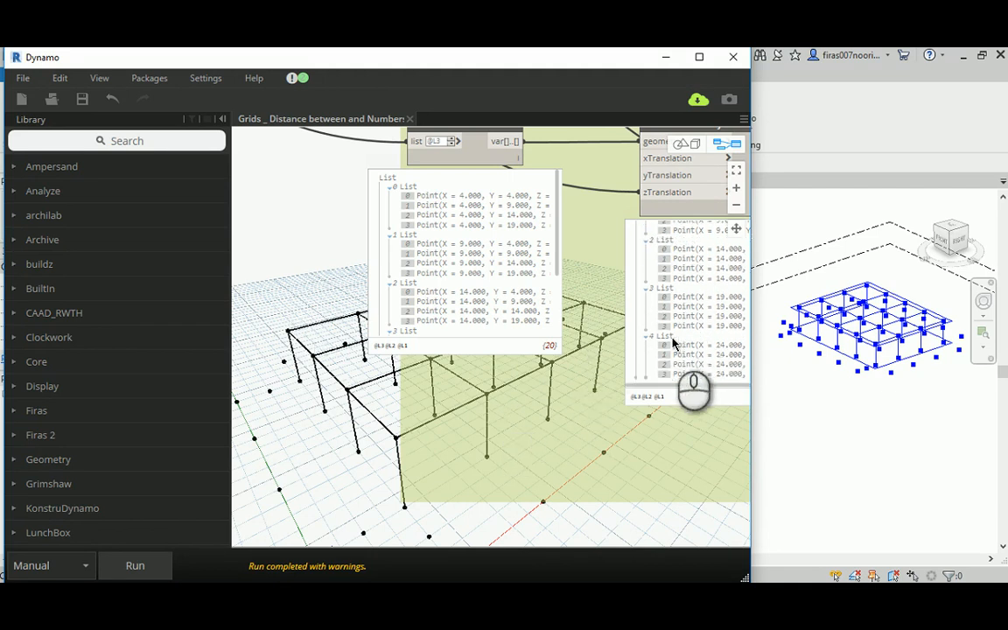
middle_drag(568, 408, 813, 341)
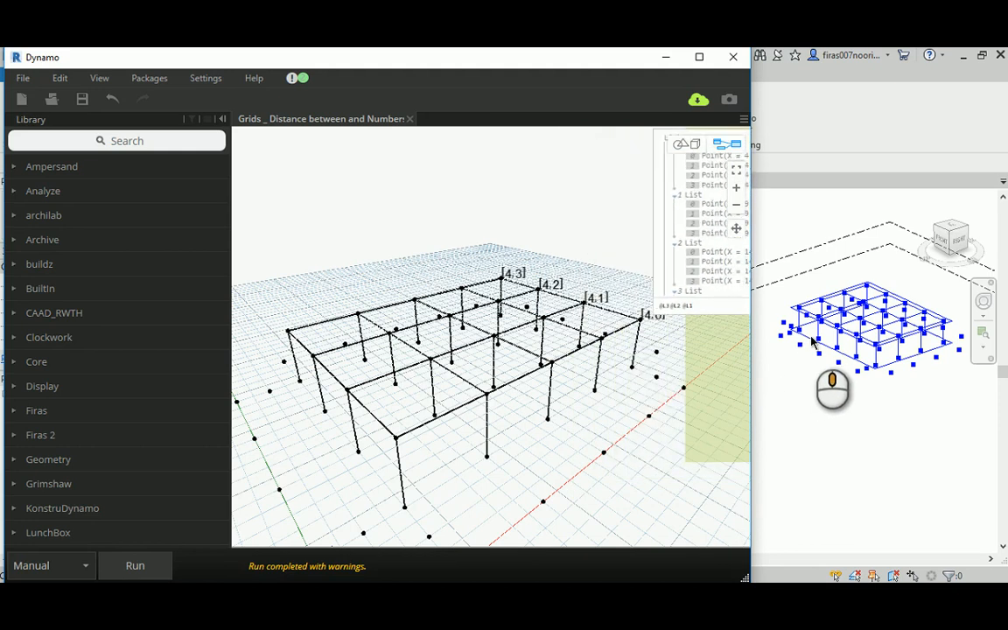
middle_drag(601, 363, 385, 436)
scroll(386, 436, down, 3)
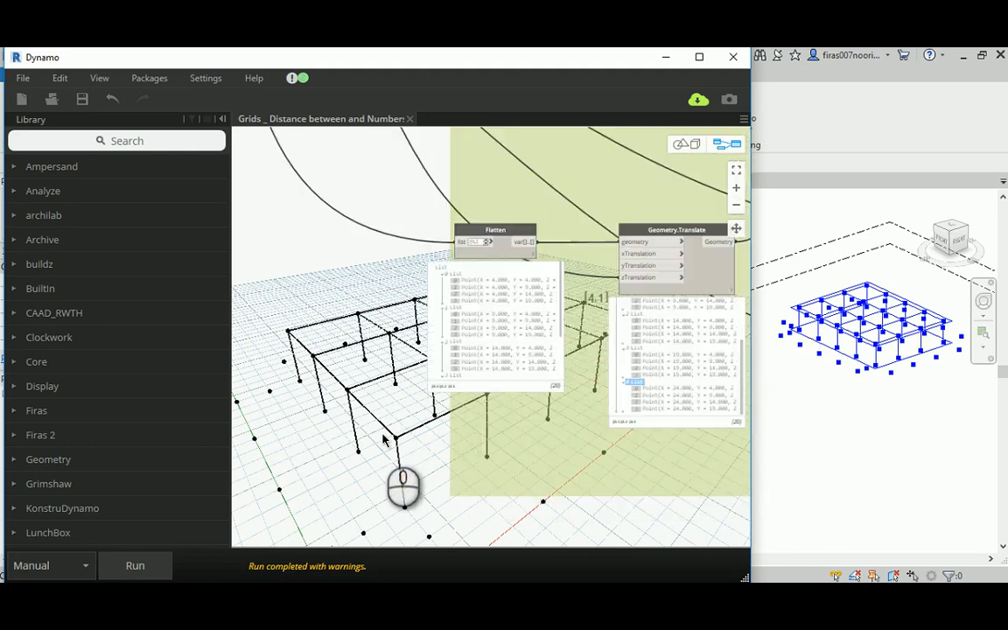
- Add a List.FirstItem node to the graph below the Beams group
scroll(525, 396, up, 2)
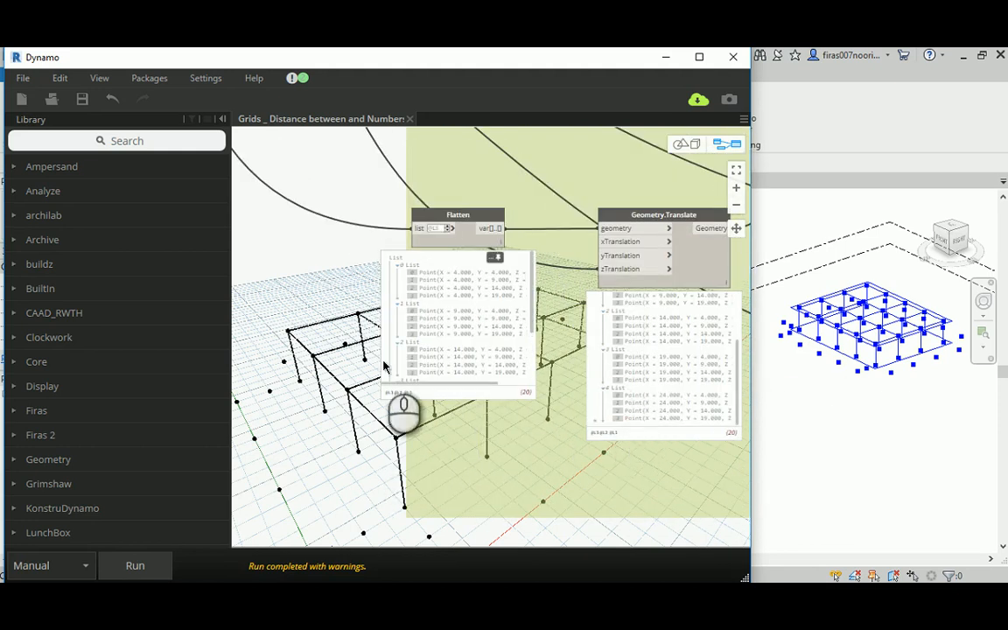
middle_drag(601, 205, 329, 214)
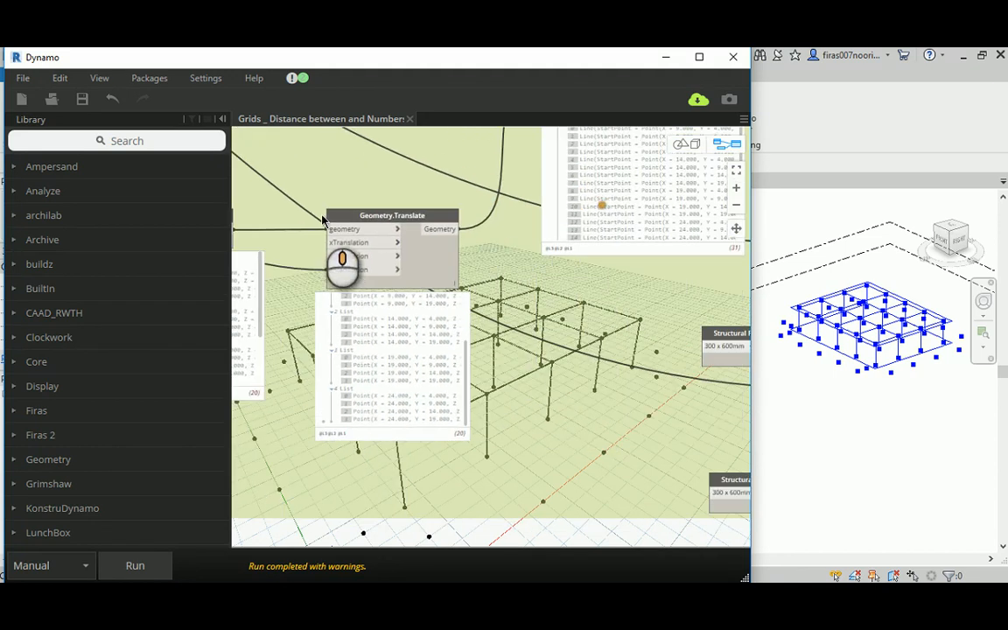
click(387, 219)
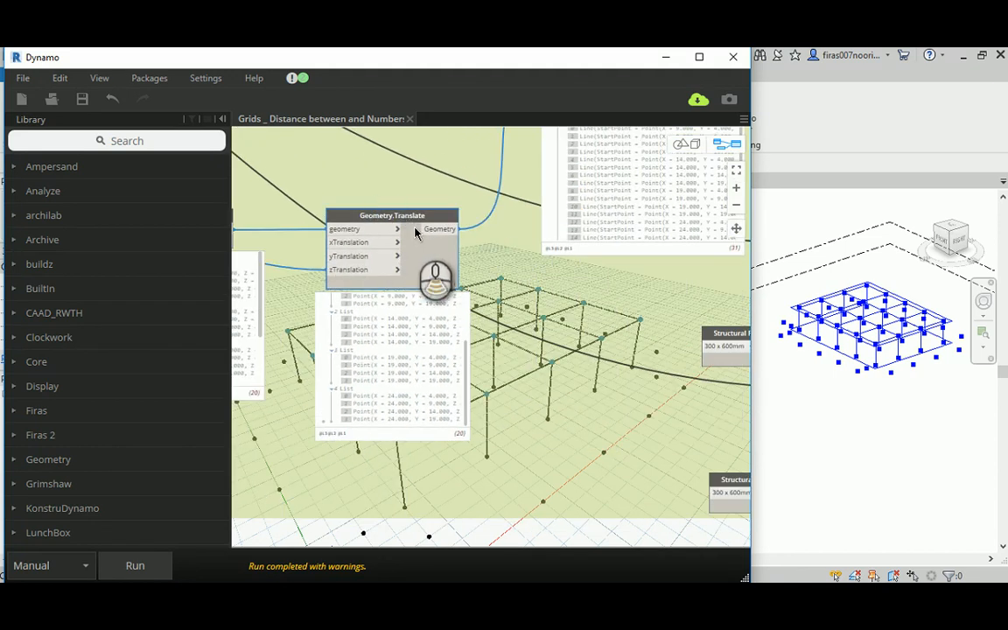
scroll(390, 220, up, 2)
scroll(398, 221, down, 4)
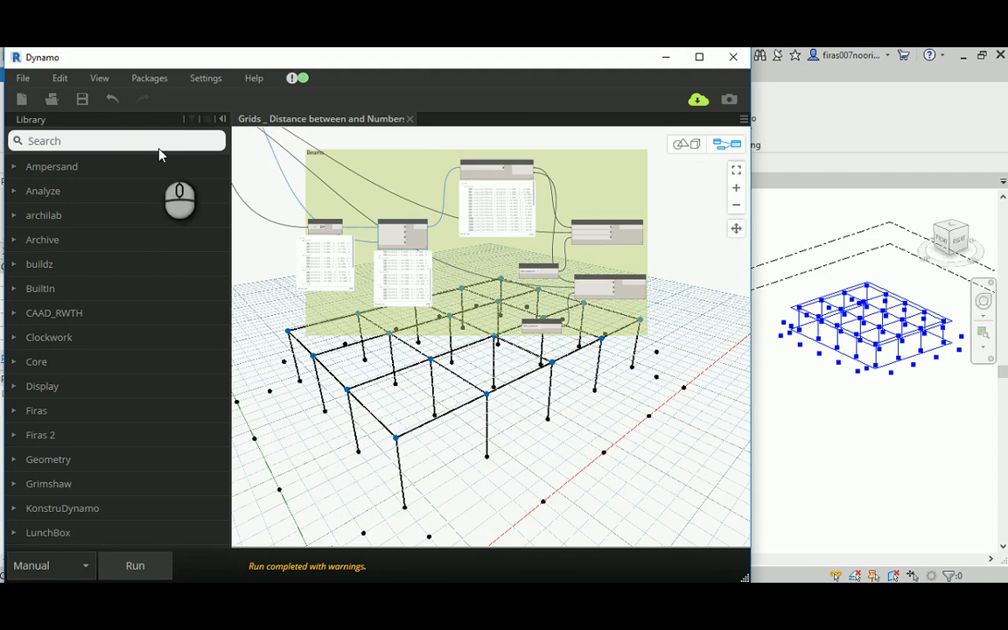
click(159, 146)
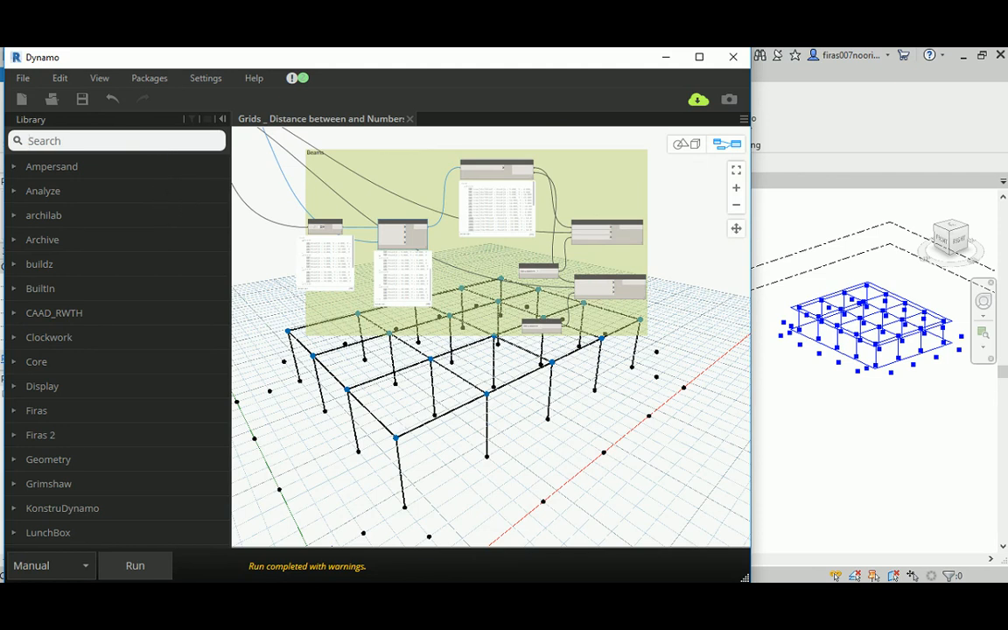
text(List.)
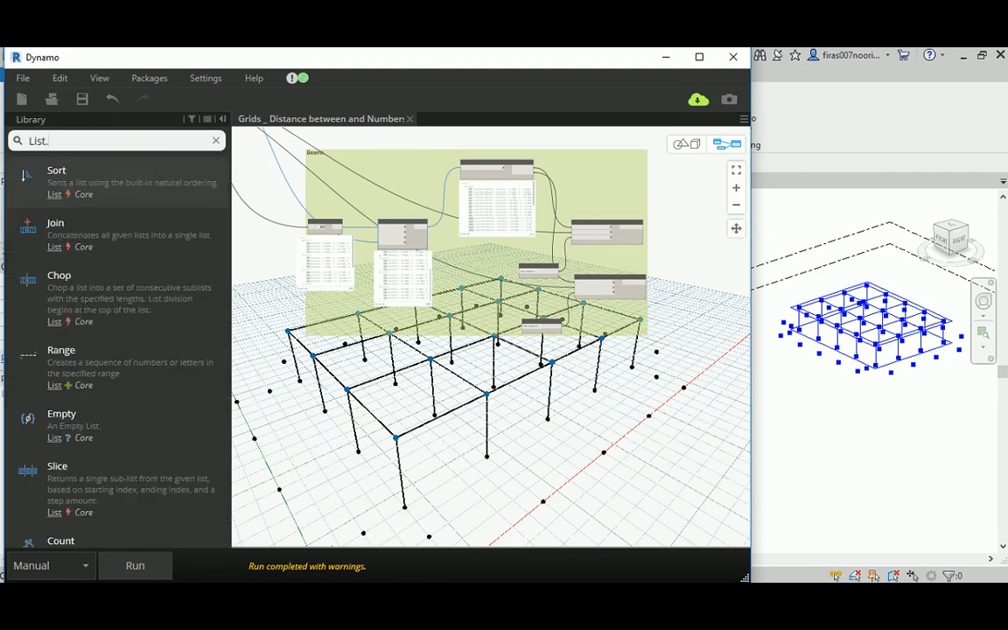
text(First)
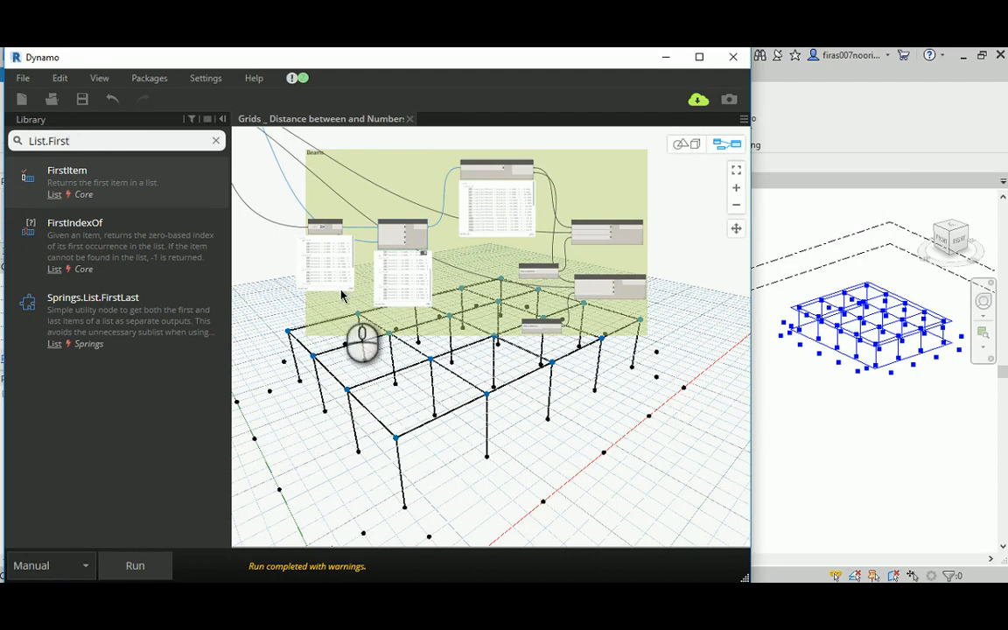
drag(88, 173, 622, 398)
scroll(510, 341, up, 5)
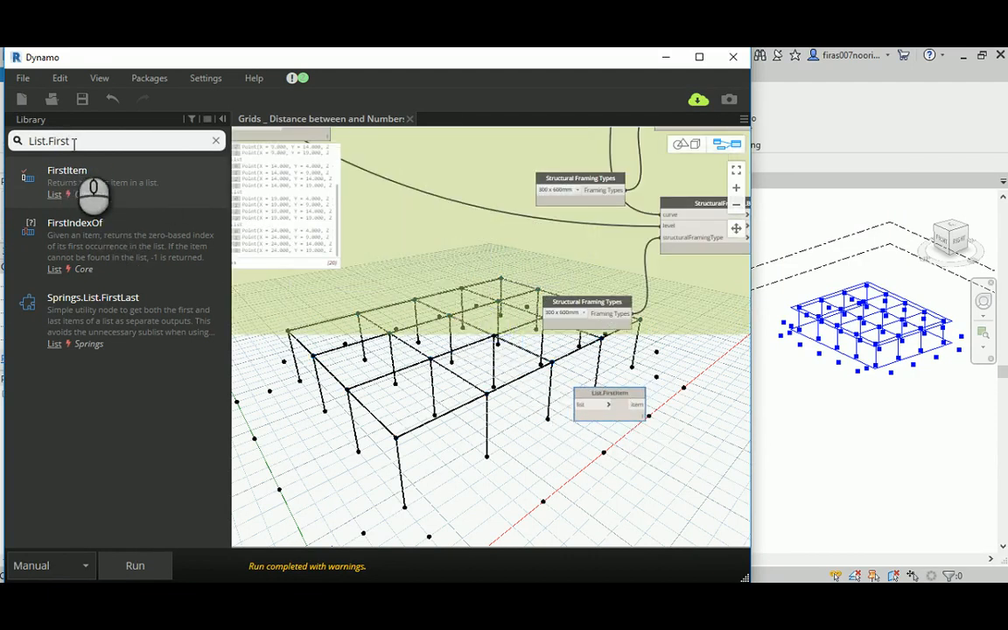
- Add a List.LastItem node under List.FirstItem and move both nodes further below the Beams group
drag(73, 141, 56, 141)
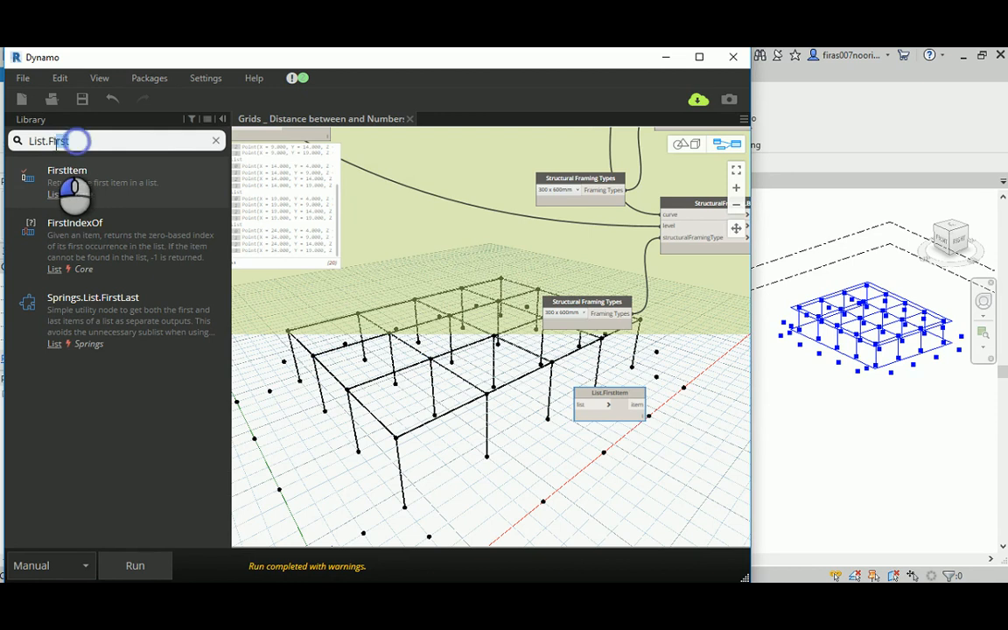
text(ast)
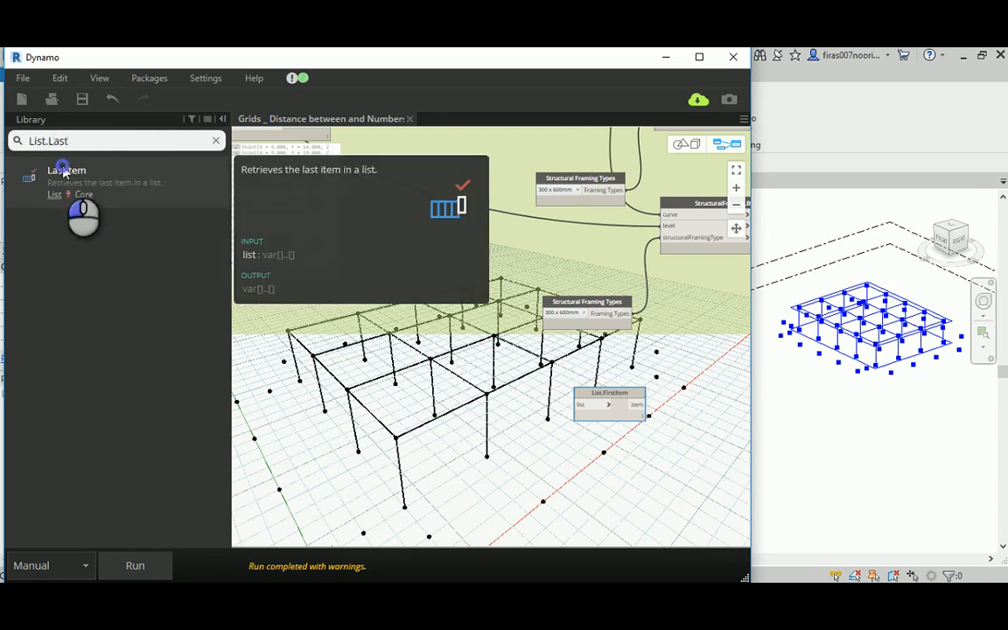
click(61, 172)
middle_drag(423, 346, 328, 258)
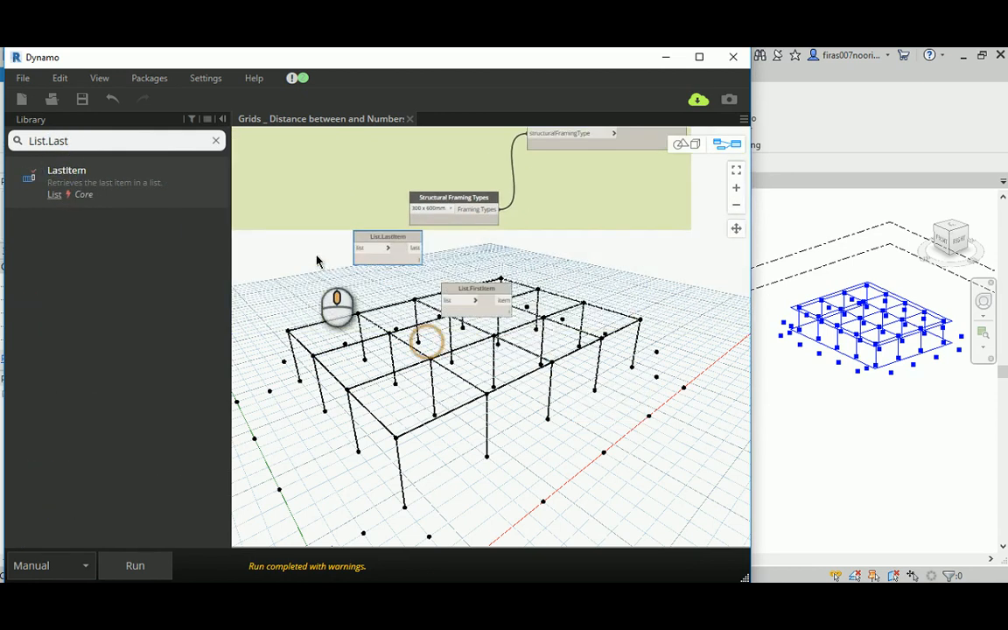
scroll(328, 258, up, 3)
drag(413, 222, 564, 411)
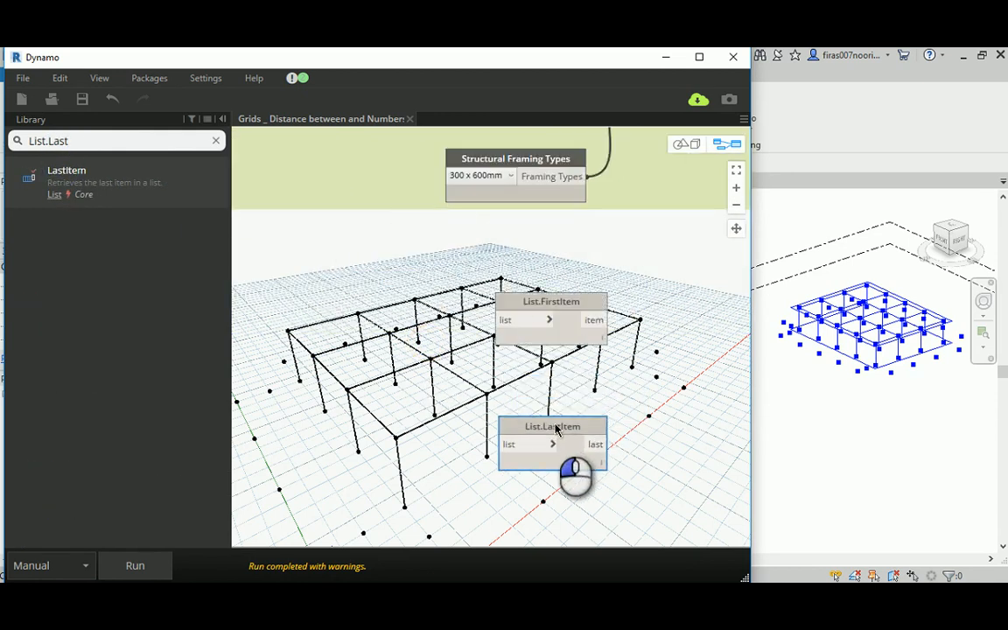
scroll(560, 424, down, 5)
drag(488, 339, 582, 427)
drag(551, 350, 551, 387)
middle_drag(342, 313, 356, 389)
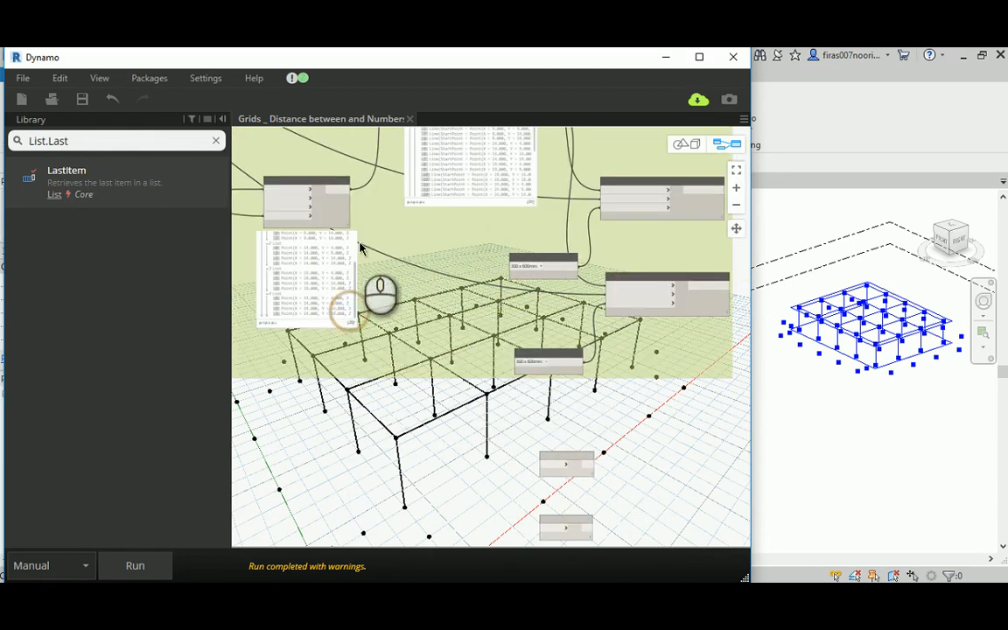
- Connect the Geometry.Translate output to the list inputs of List.FirstItem and List.LastItem
click(338, 188)
click(550, 464)
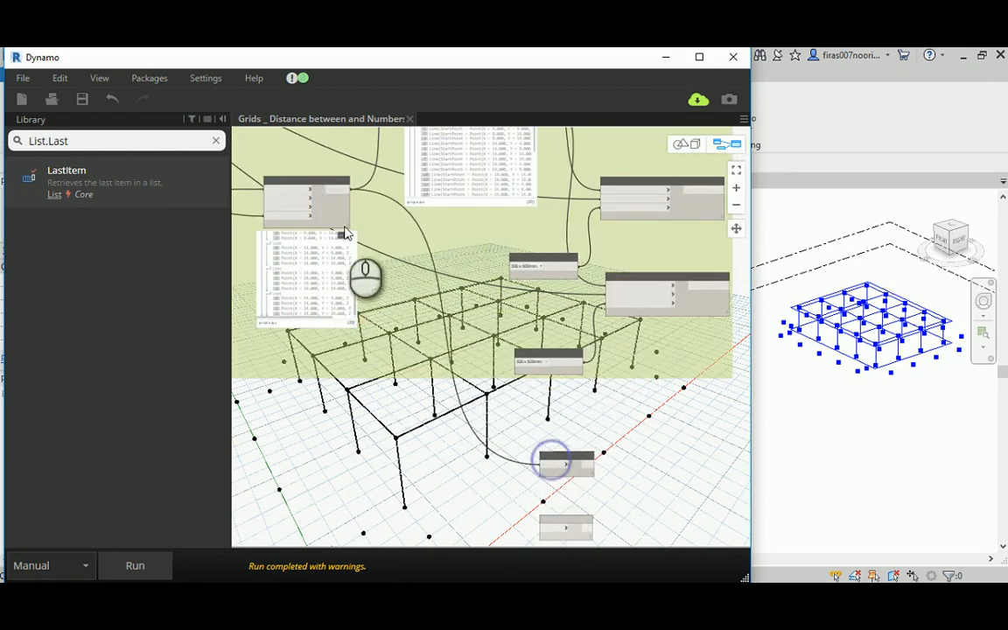
click(339, 187)
click(542, 528)
scroll(368, 359, up, 5)
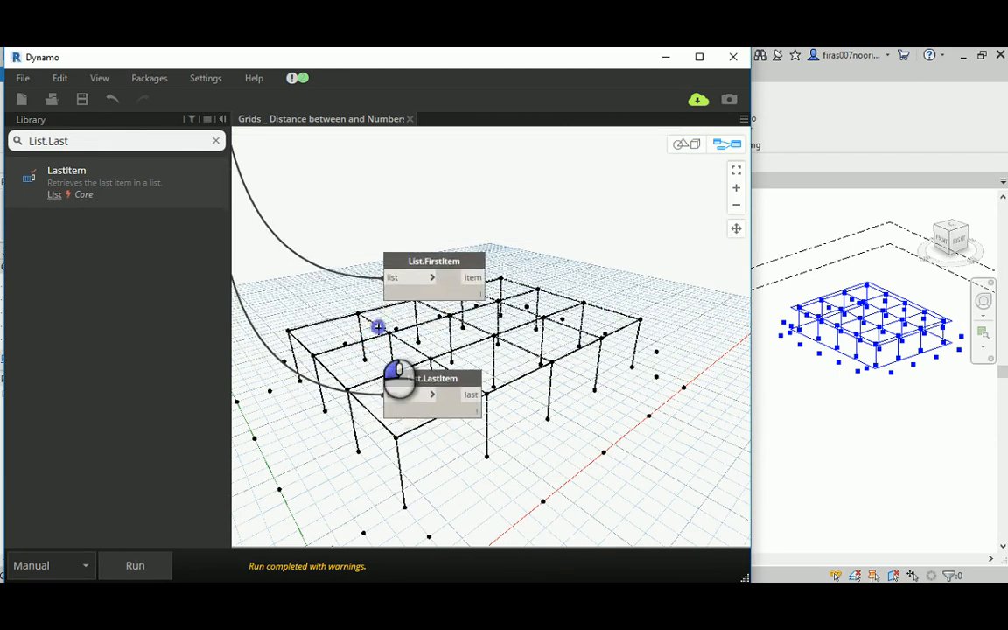
- Space the two nodes apart, run the graph and pin the output previews of List.FirstItem and List.LastItem
drag(419, 264, 417, 233)
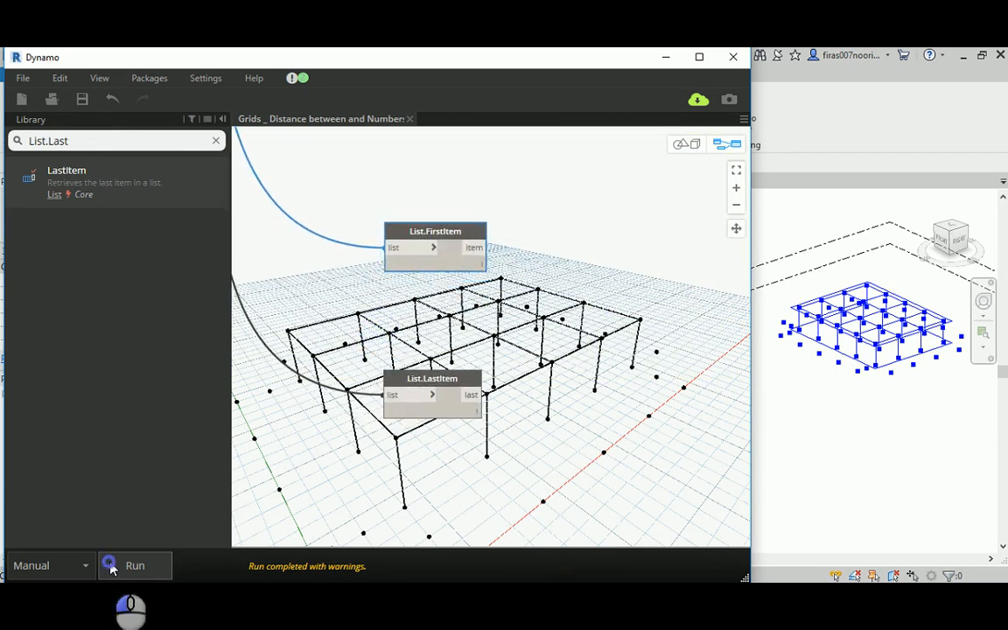
click(111, 566)
click(472, 251)
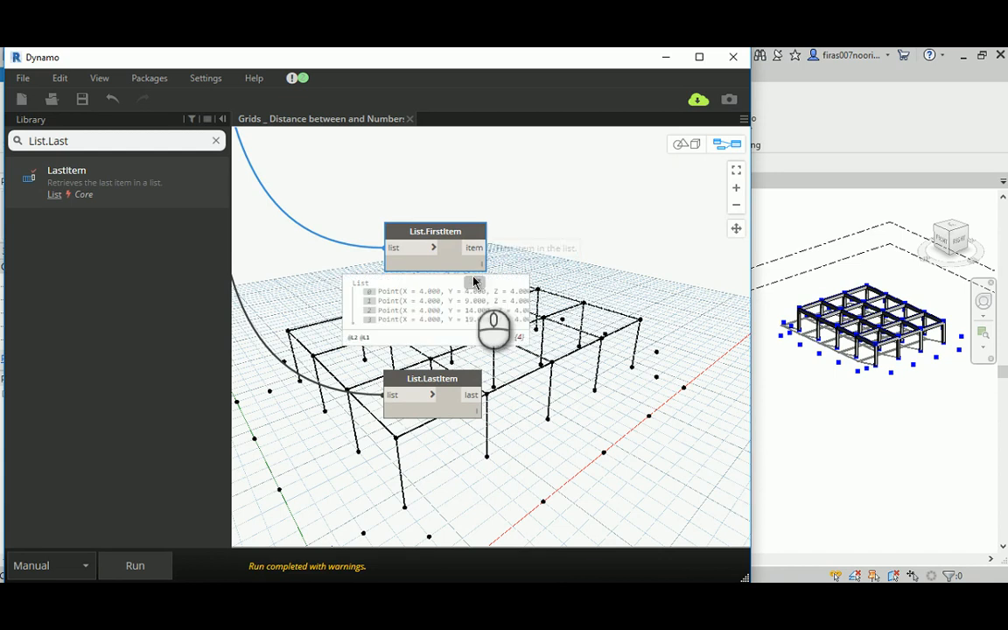
click(475, 421)
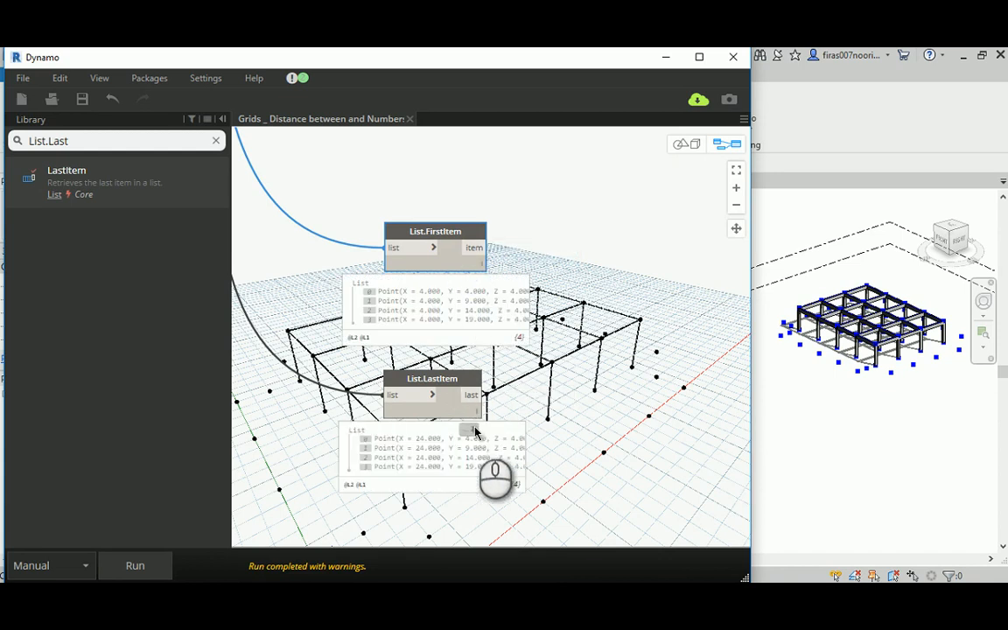
- Highlight points 0 to 3 of the List.FirstItem output one by one to locate them in the frame
middle_drag(326, 349, 395, 369)
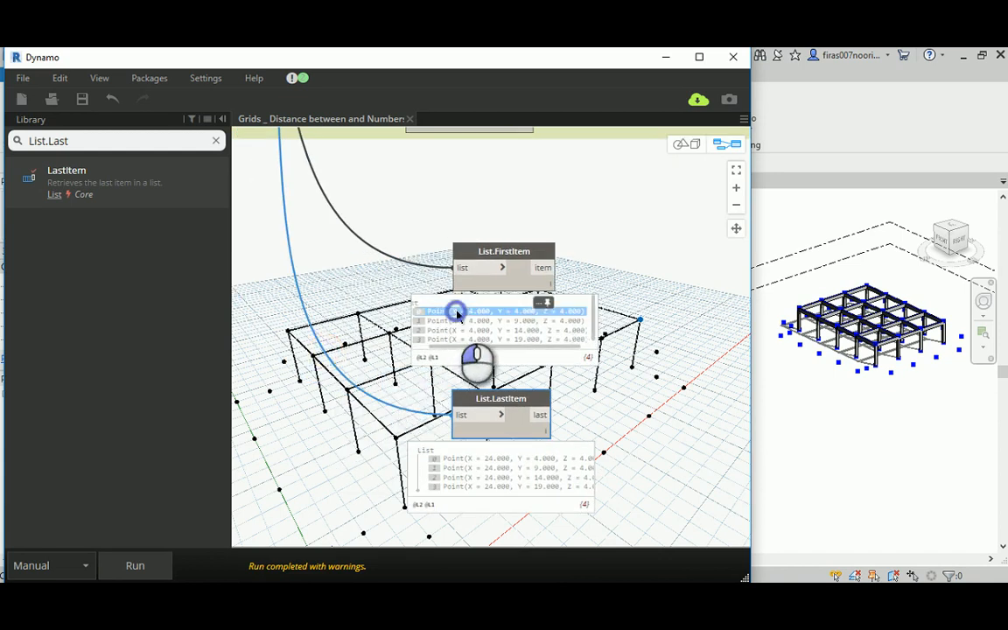
click(438, 313)
click(438, 321)
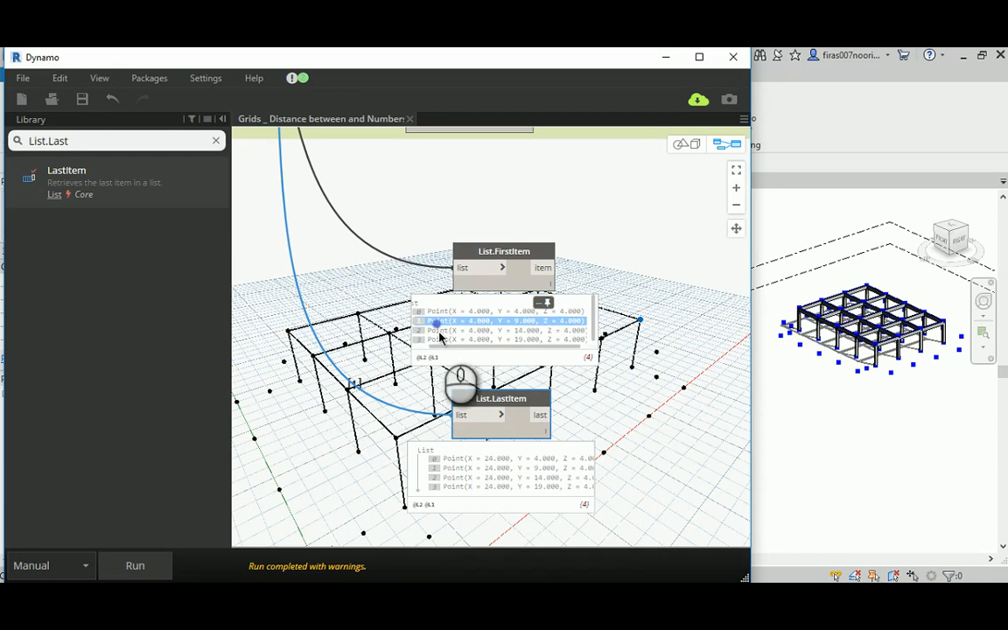
click(435, 330)
click(434, 340)
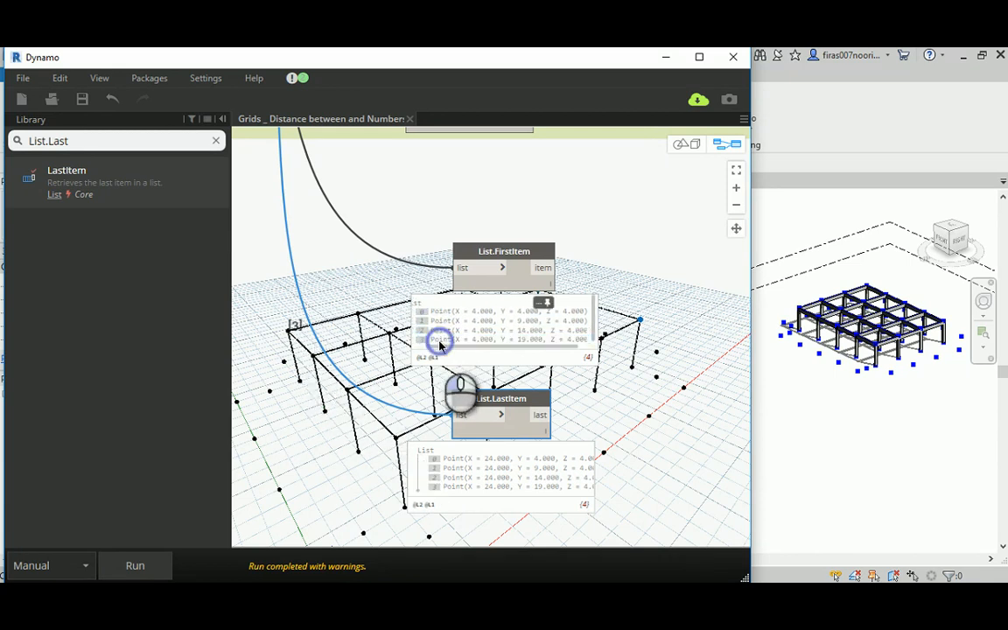
- Highlight the points in the List.LastItem output to locate them along the opposite edge of the frame
middle_drag(408, 371, 607, 295)
click(649, 390)
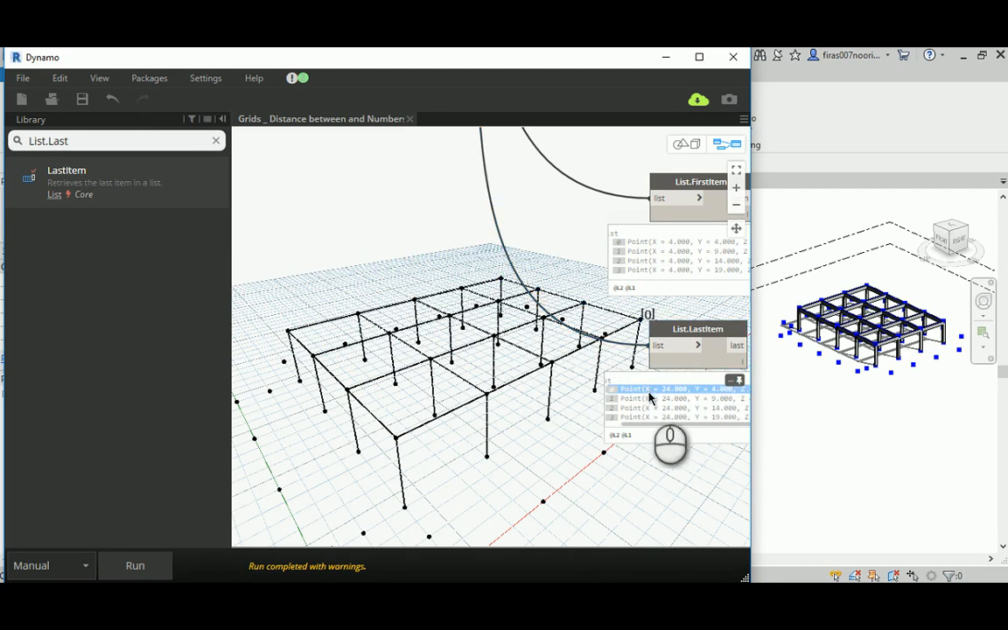
click(647, 399)
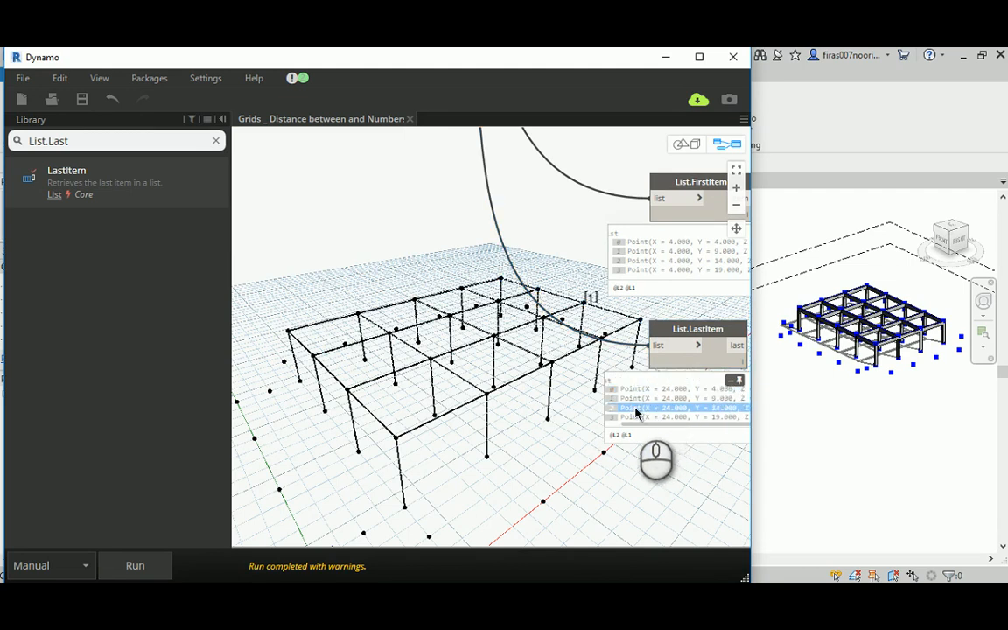
click(635, 417)
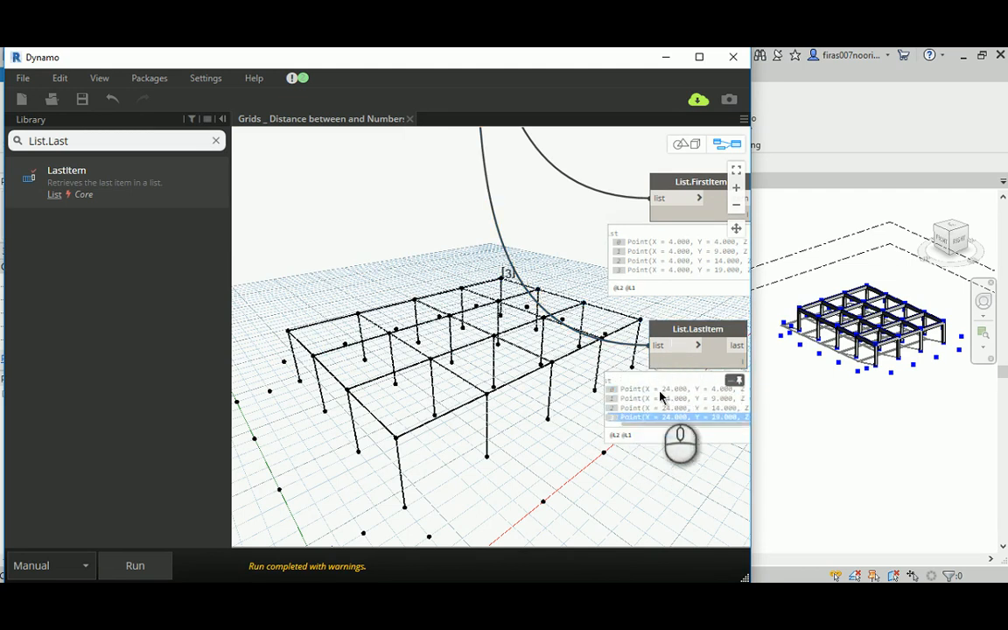
- Duplicate the List.FirstItem and List.LastItem pair beside the originals and feed both copies from the original List.FirstItem's item output
middle_drag(498, 353, 528, 357)
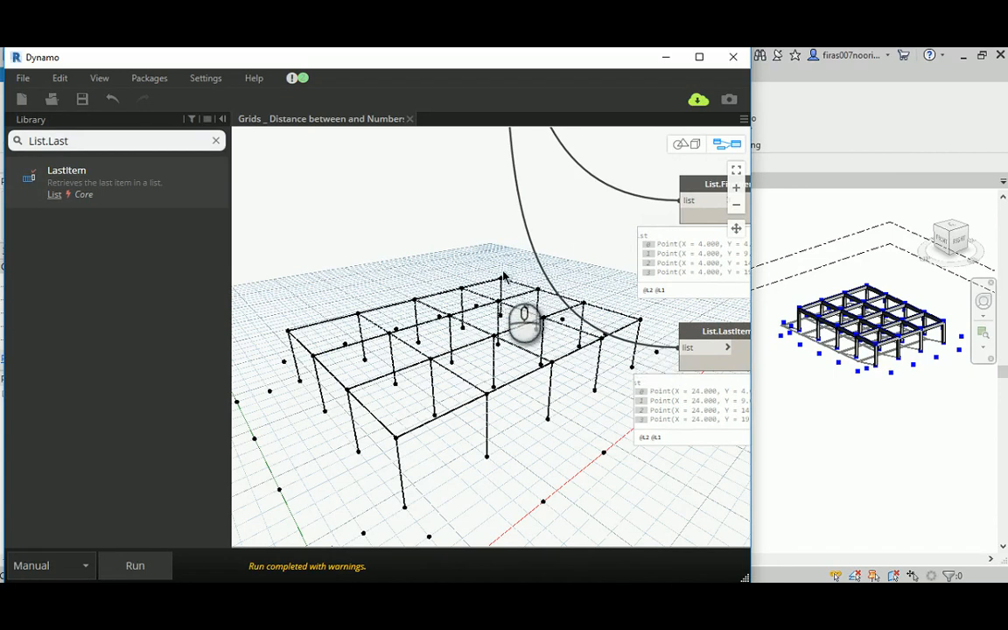
scroll(432, 296, down, 5)
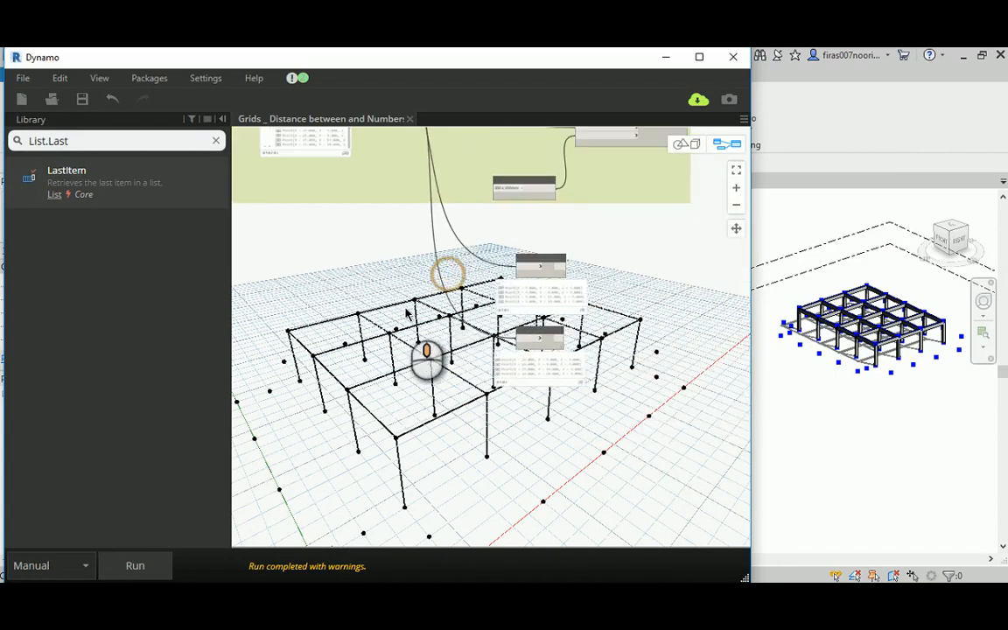
scroll(568, 258, up, 4)
middle_drag(525, 268, 403, 276)
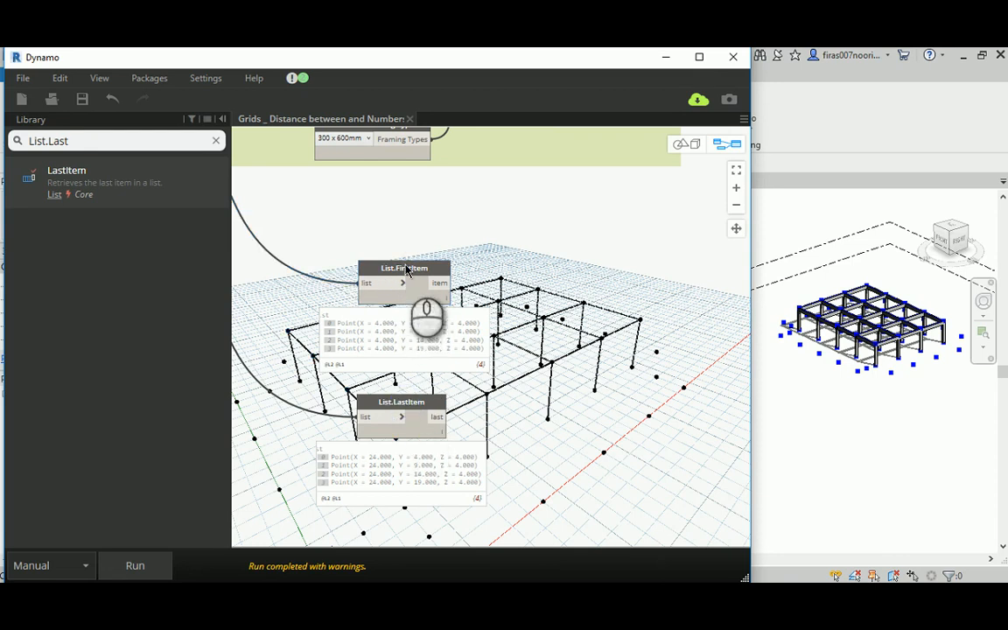
click(407, 270)
alt+drag(412, 404, 605, 340)
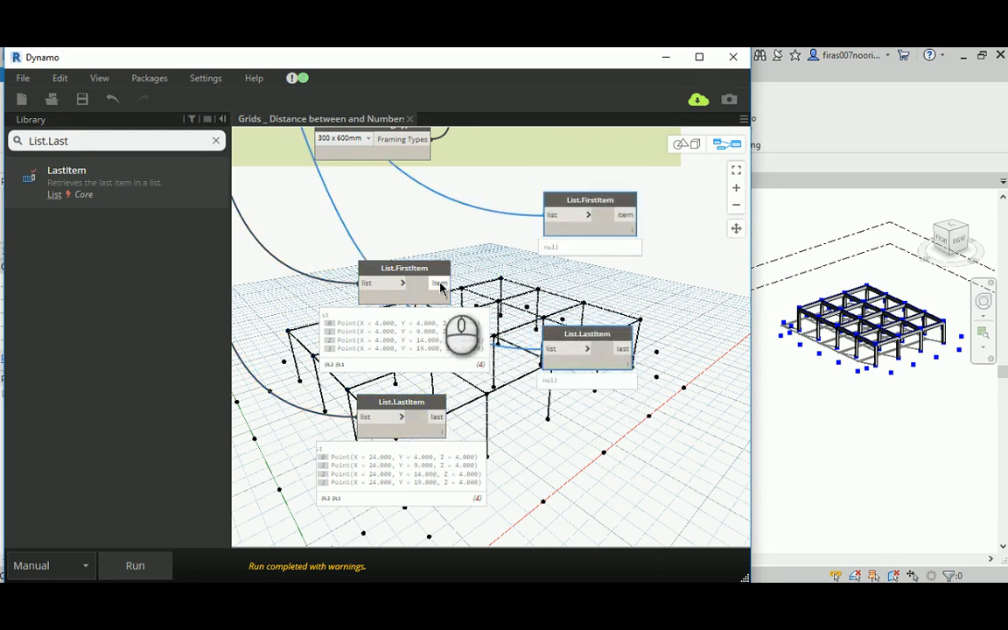
drag(440, 286, 549, 214)
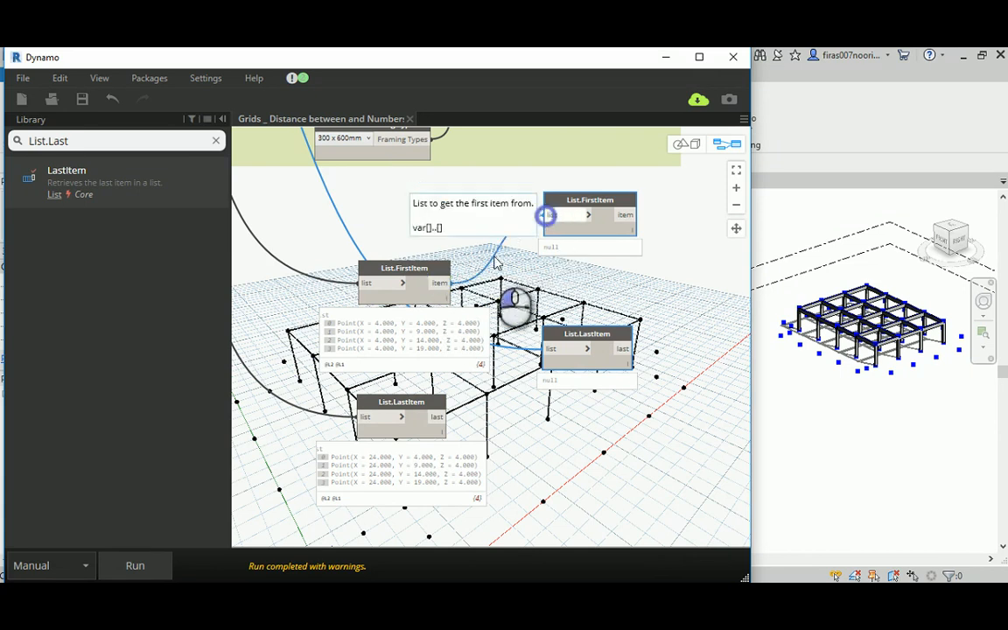
- Duplicate the copied pair again below the first copies and move the original List.LastItem node down beside it
scroll(538, 298, down, 2)
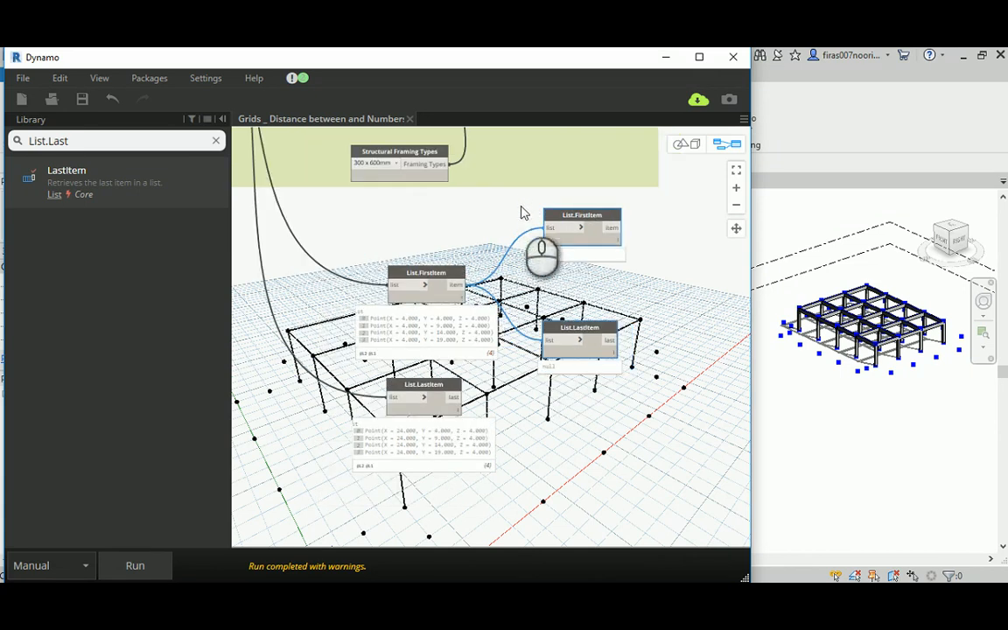
drag(519, 193, 657, 474)
scroll(580, 399, down, 3)
middle_drag(580, 401, 560, 280)
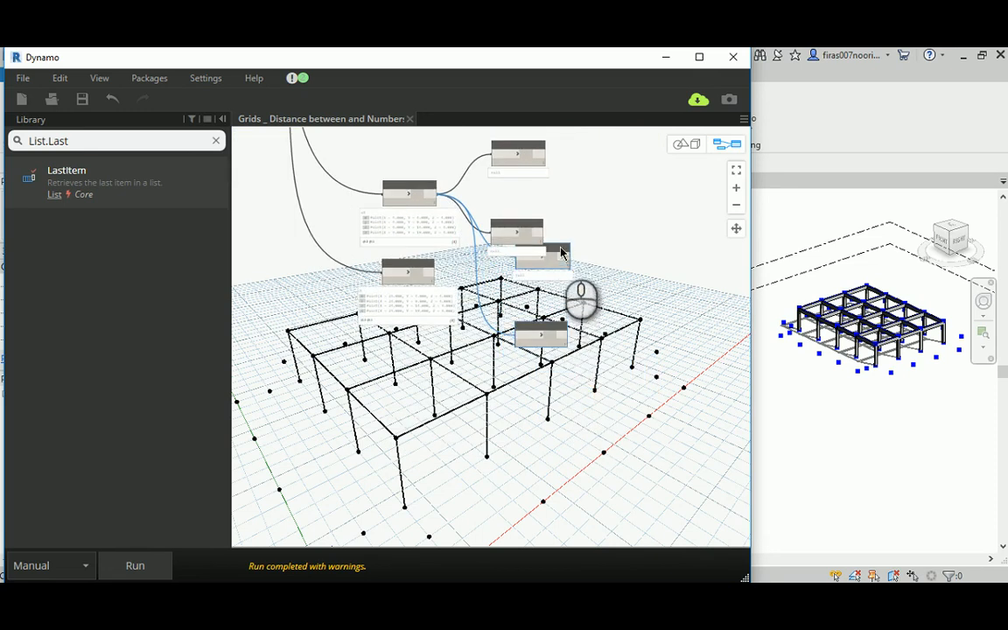
drag(560, 253, 565, 342)
drag(411, 295, 404, 365)
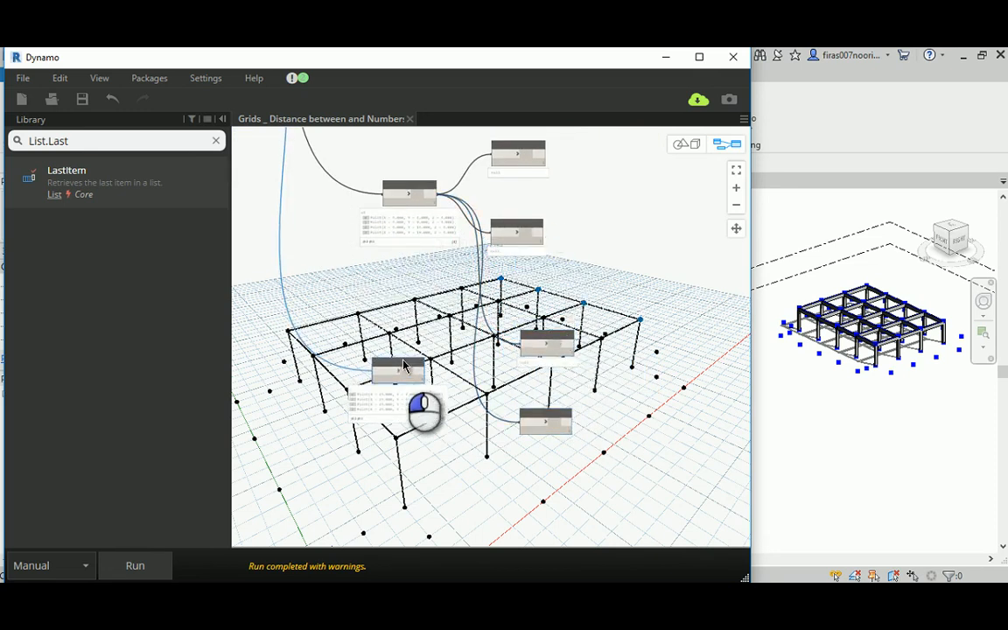
- Connect the original List.LastItem's last output to the list inputs of the lower List.FirstItem and List.LastItem copies
click(419, 372)
click(523, 341)
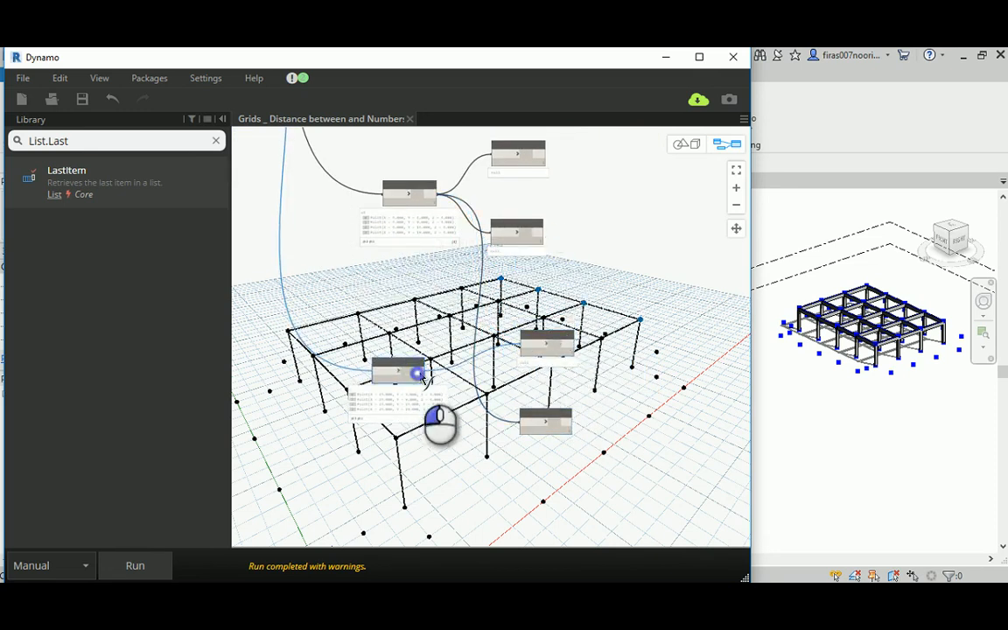
click(418, 373)
click(520, 421)
drag(409, 366, 416, 366)
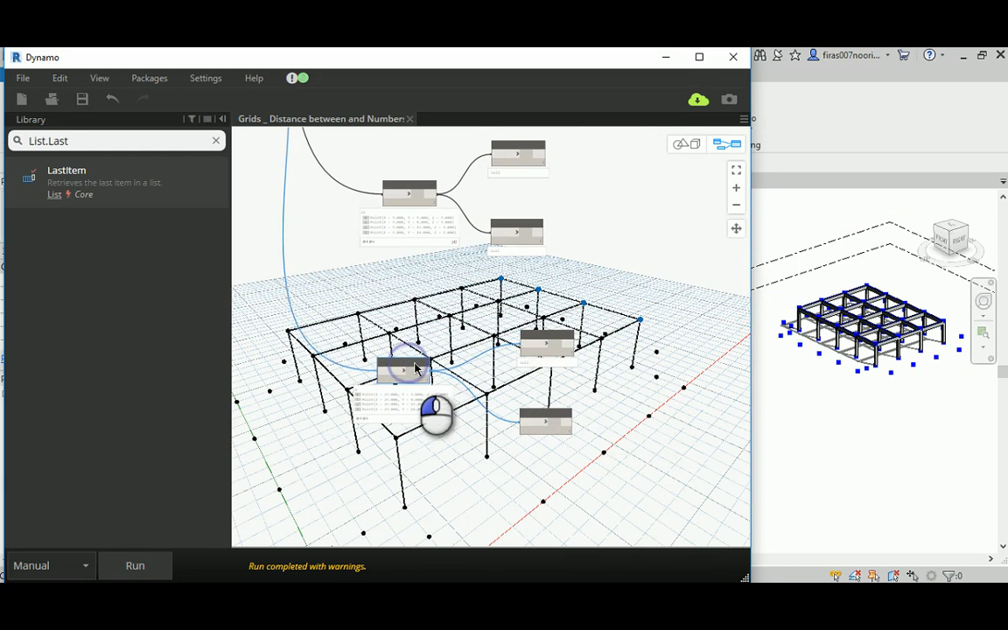
click(491, 313)
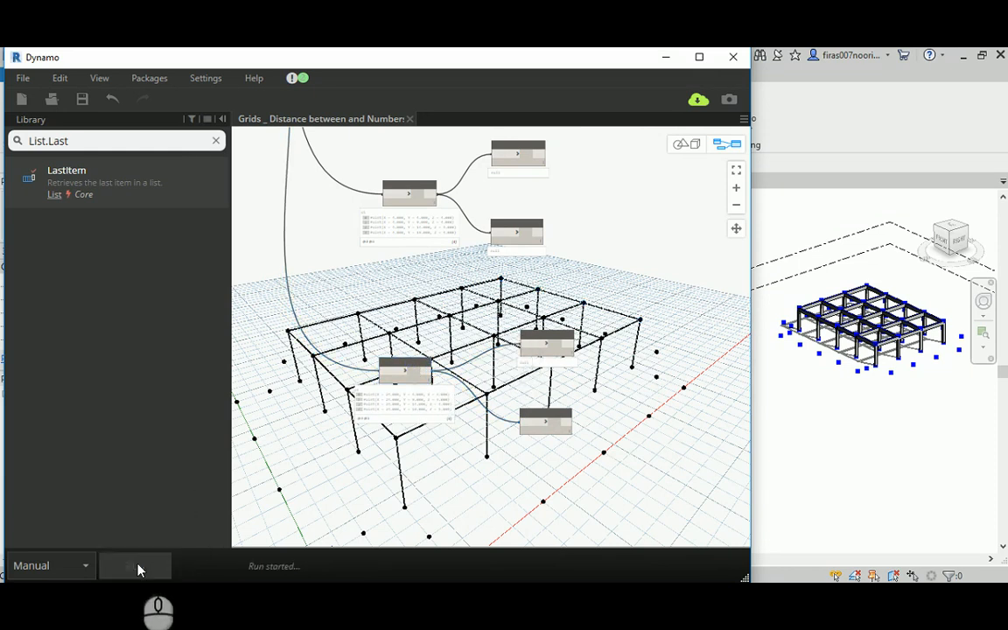
- Highlight the point returned by each copied List.FirstItem and List.LastItem node to check the four frame corners
click(550, 337)
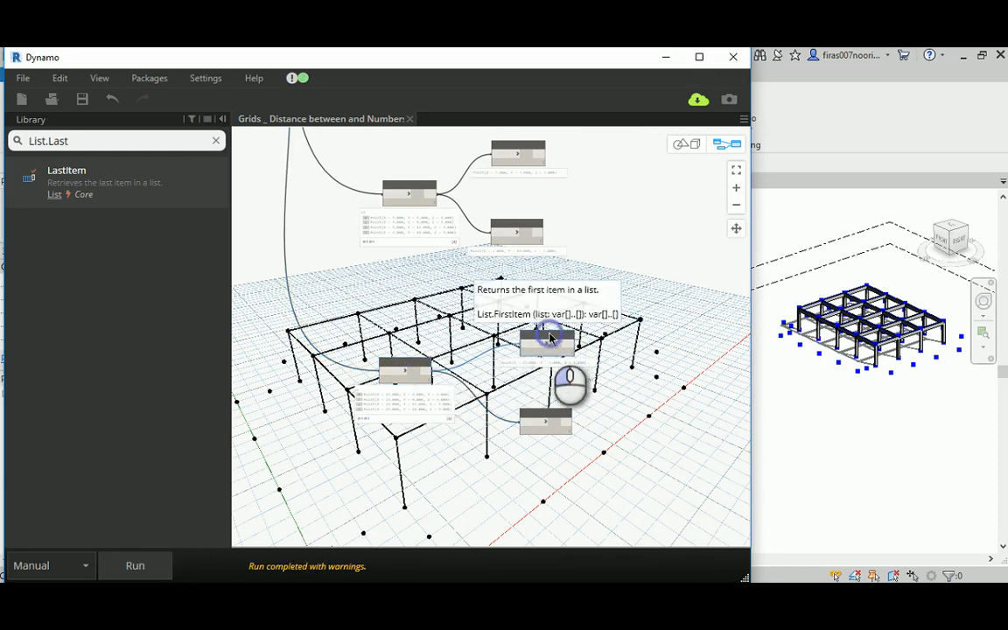
middle_drag(550, 337, 578, 338)
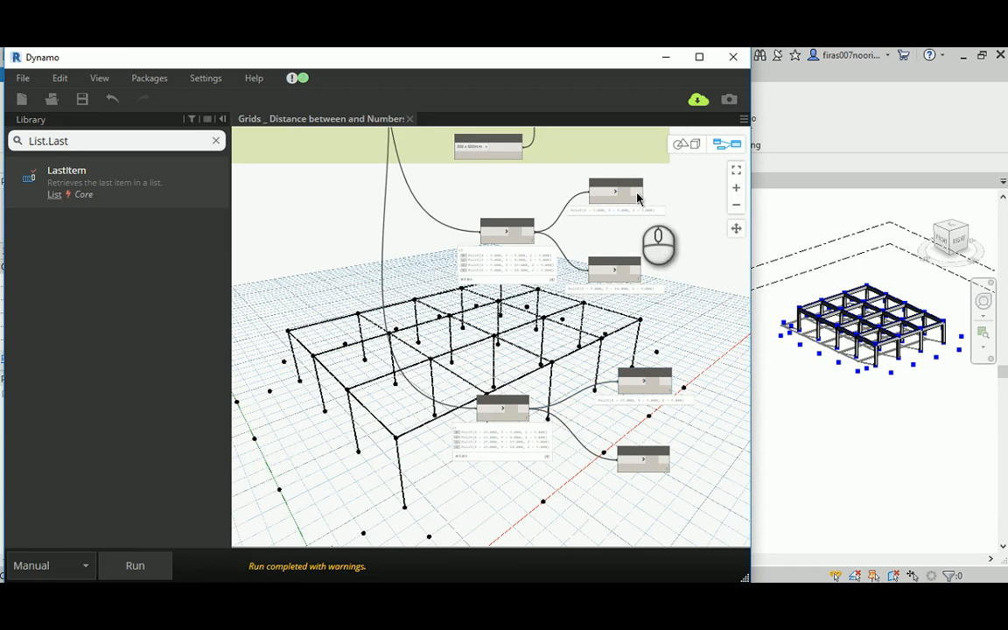
click(617, 267)
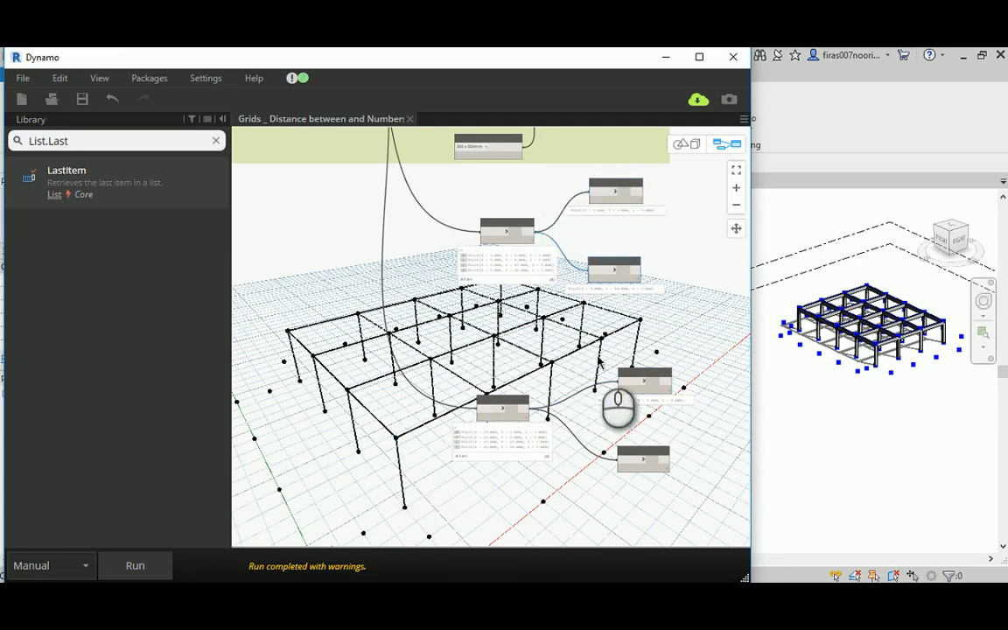
click(625, 371)
middle_drag(546, 330, 540, 300)
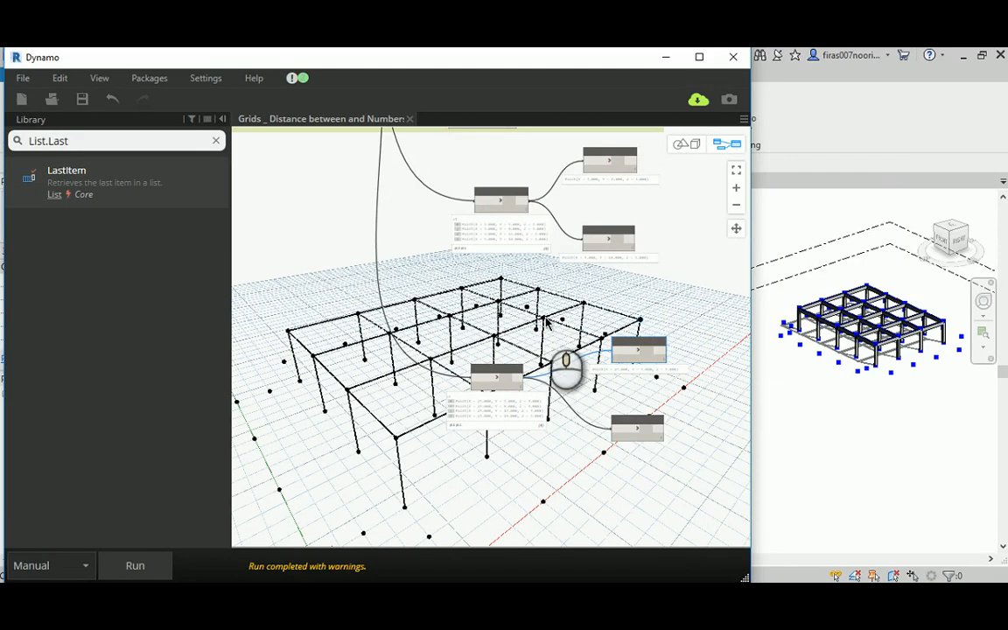
click(643, 426)
- Select the lower List.FirstItem and List.LastItem copies together and move them roughly into line beneath the upper pair
middle_drag(656, 302, 513, 335)
drag(443, 334, 537, 484)
drag(497, 378, 474, 378)
middle_drag(553, 350, 547, 354)
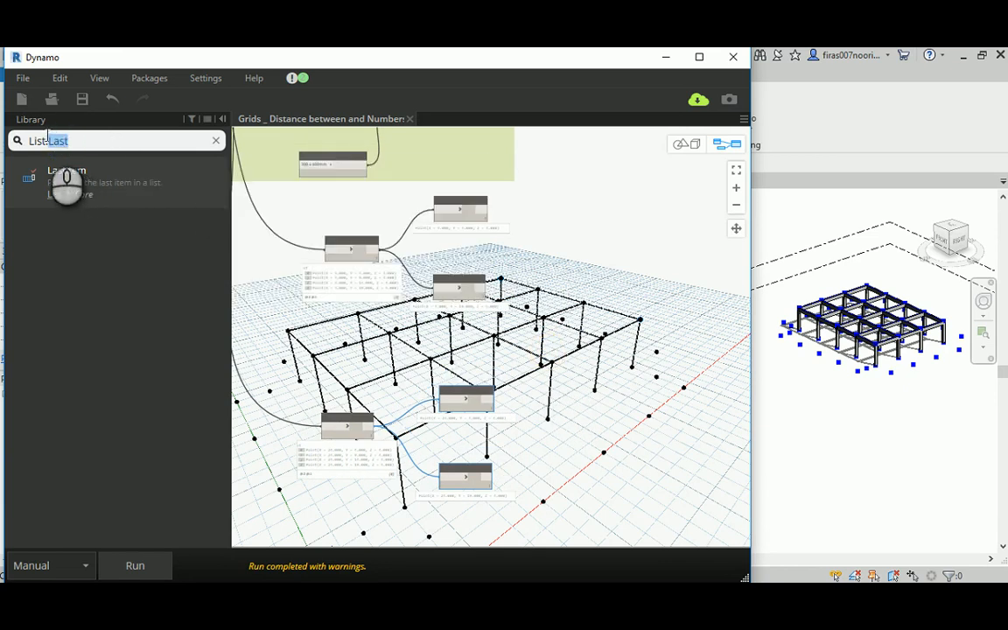
- Add a List.Create node beside the copied nodes and extend it to four inputs, item0 to item3
text(create)
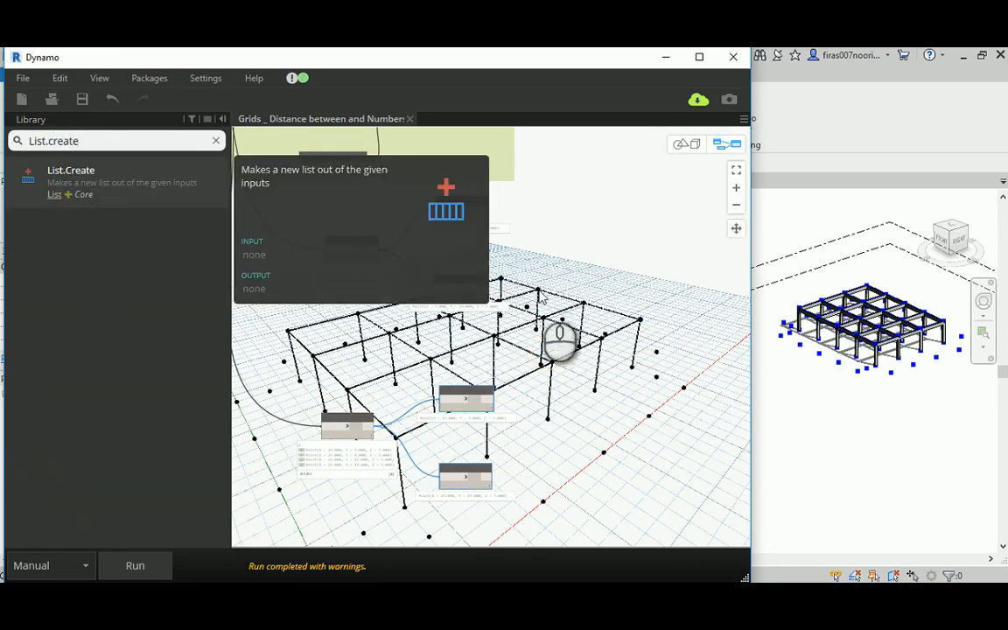
key(Return)
scroll(522, 352, up, 4)
drag(538, 368, 612, 295)
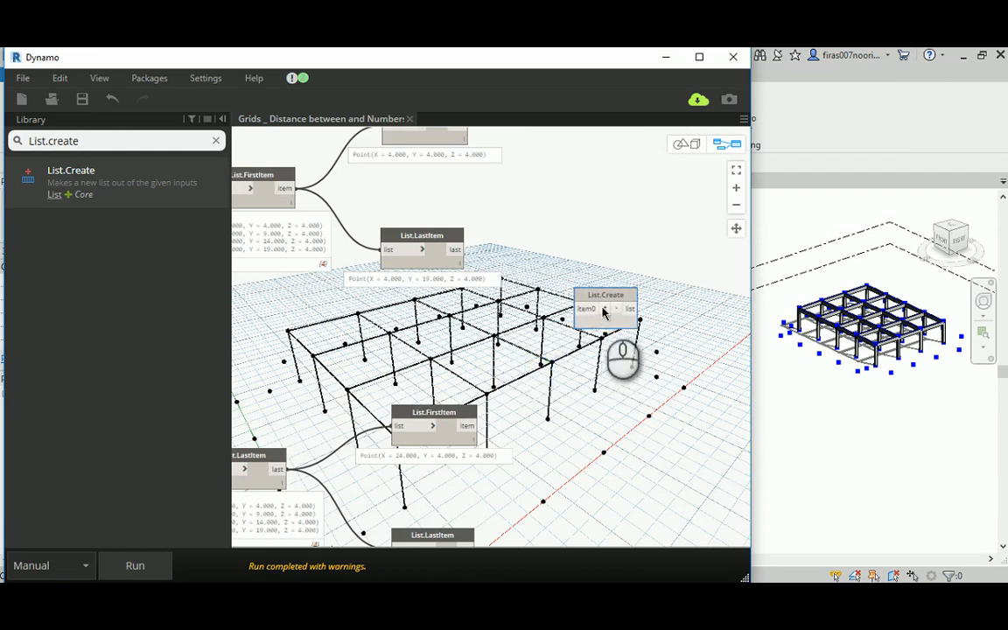
click(608, 309)
click(607, 308)
click(608, 309)
scroll(507, 280, down, 2)
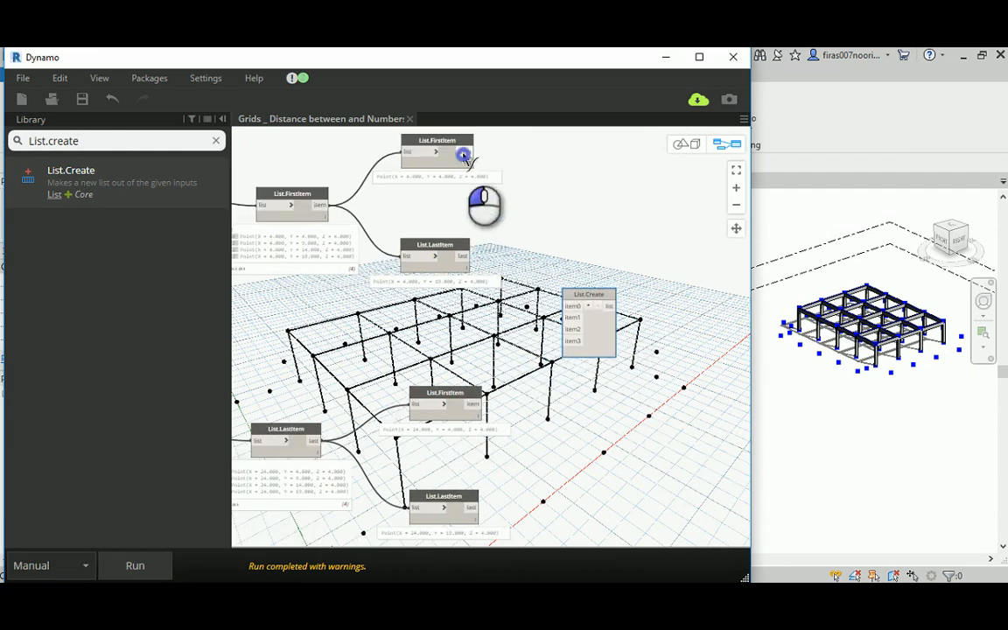
- Connect the upper List.FirstItem and List.LastItem copies to item0 and item1, and the lower List.FirstItem and List.LastItem copies to item2 and item3
click(463, 154)
click(568, 306)
click(462, 255)
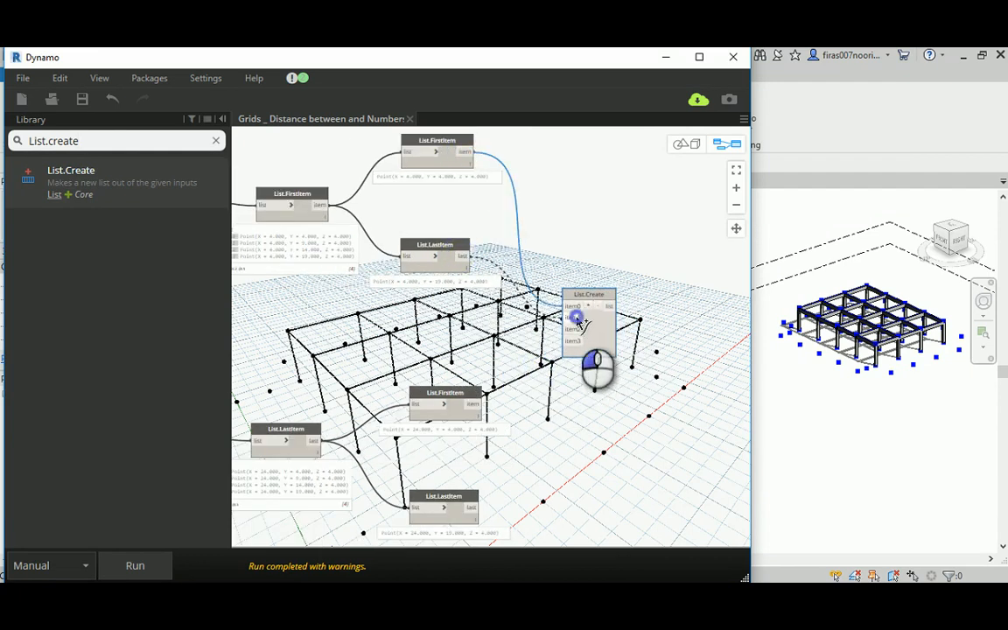
click(573, 317)
click(473, 404)
click(565, 329)
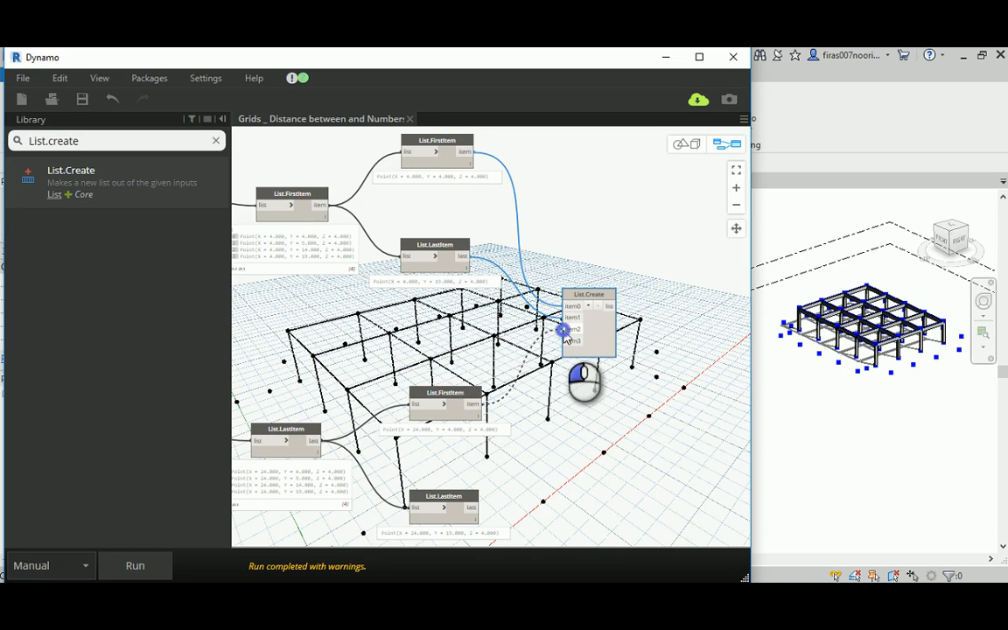
click(473, 507)
click(565, 340)
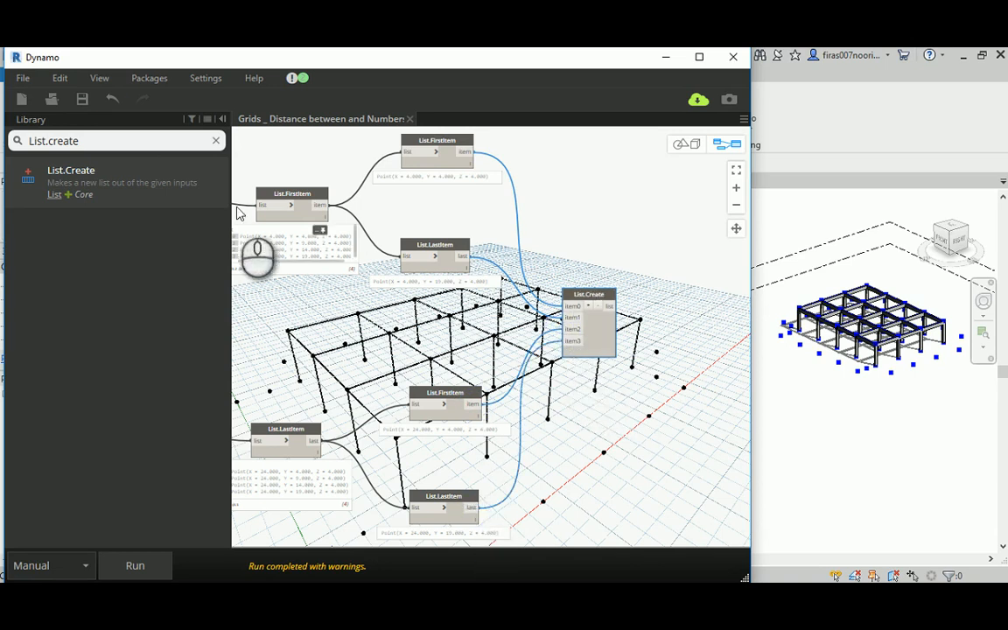
- Add a Polygon.ByPoints node beside List.Create and feed its points input from the list output
double_click(99, 141)
text(pol)
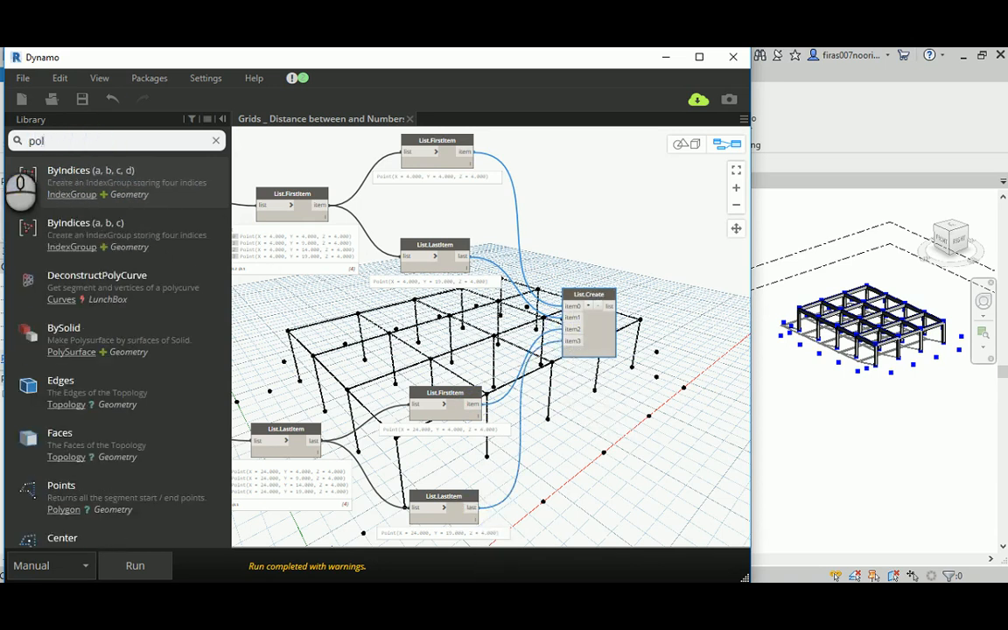
text(ygon.)
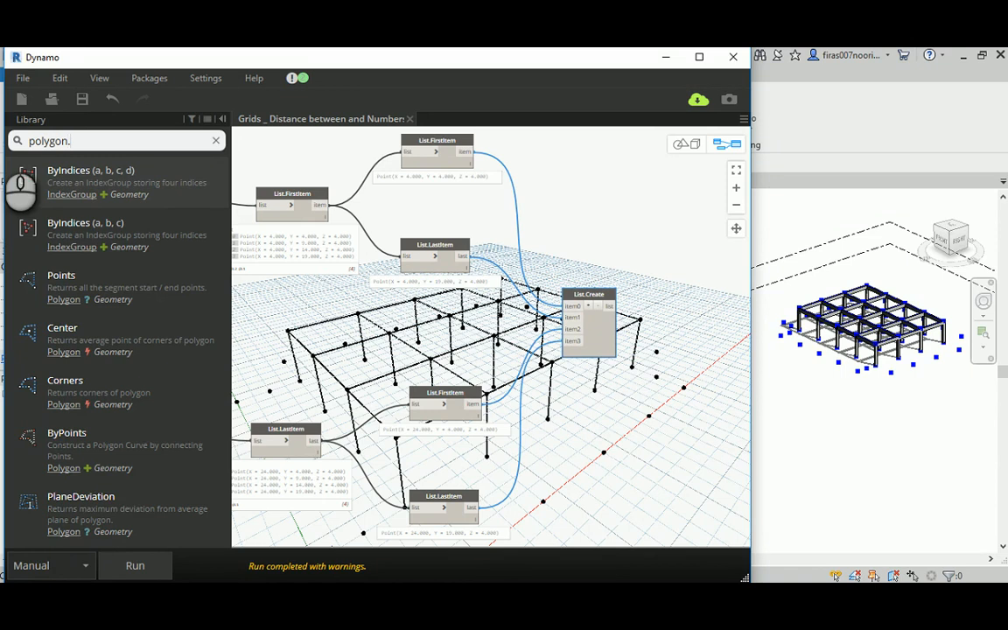
text(by)
click(70, 188)
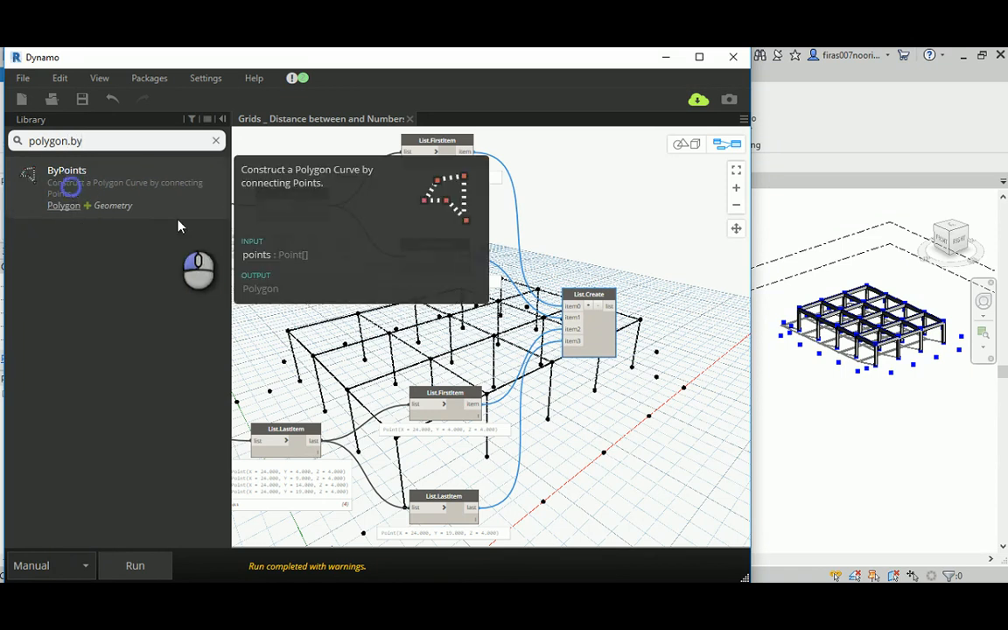
middle_drag(676, 365, 536, 389)
drag(440, 402, 595, 327)
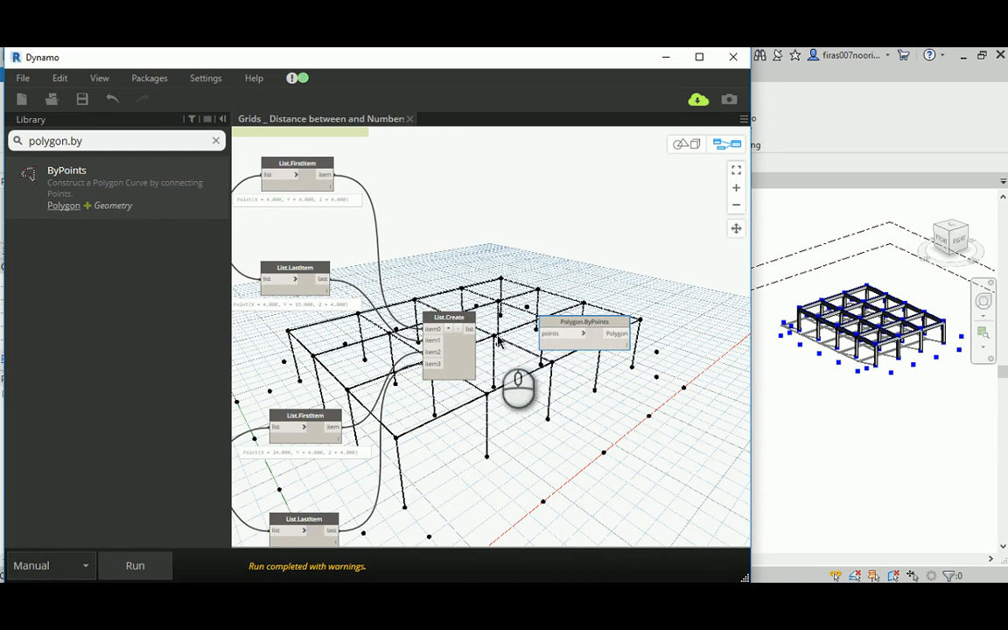
drag(477, 338, 544, 333)
- Run the graph and highlight the Polygon.ByPoints outline and the upper List.LastItem point to check the corner order
click(135, 565)
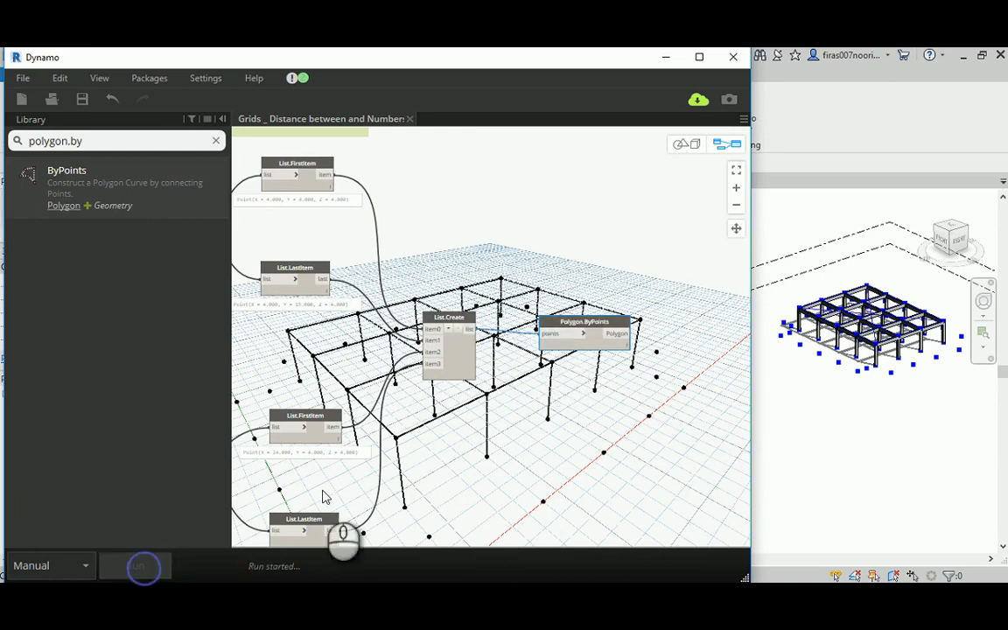
middle_drag(500, 431, 480, 469)
click(551, 356)
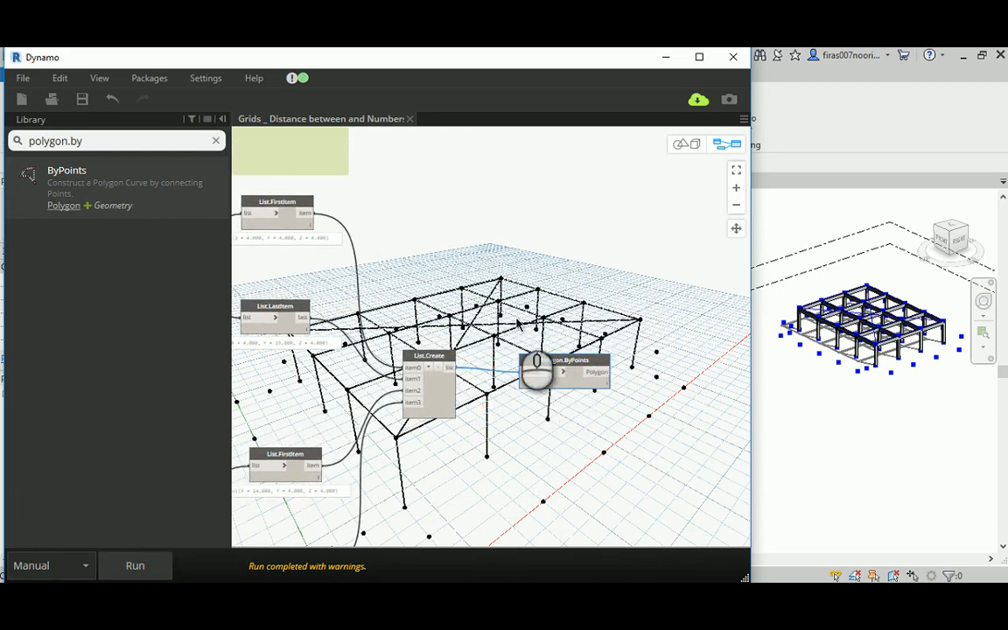
click(550, 357)
click(516, 284)
click(548, 361)
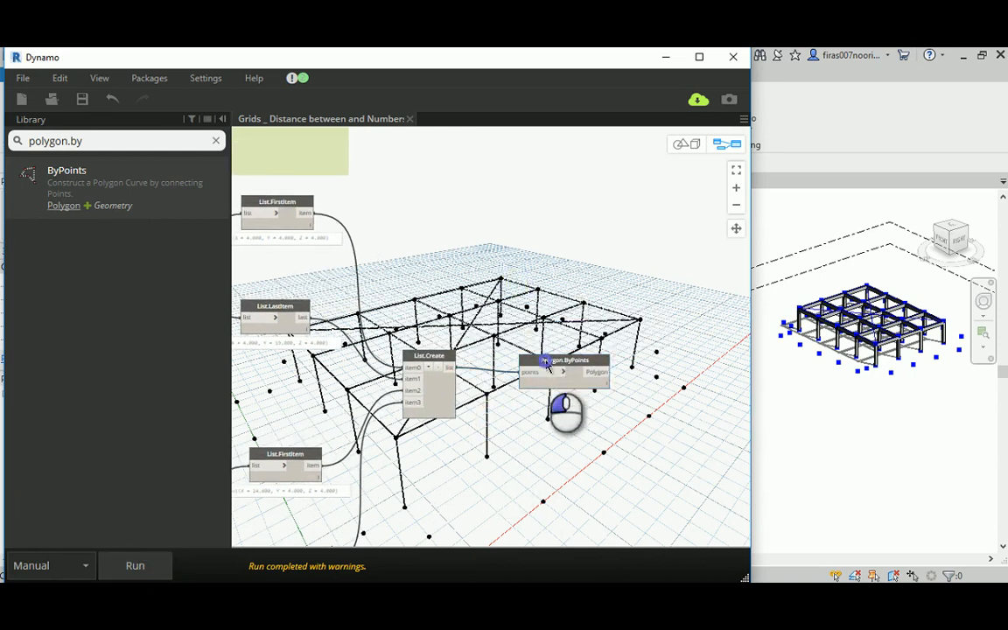
middle_drag(533, 309, 541, 328)
middle_drag(431, 306, 440, 293)
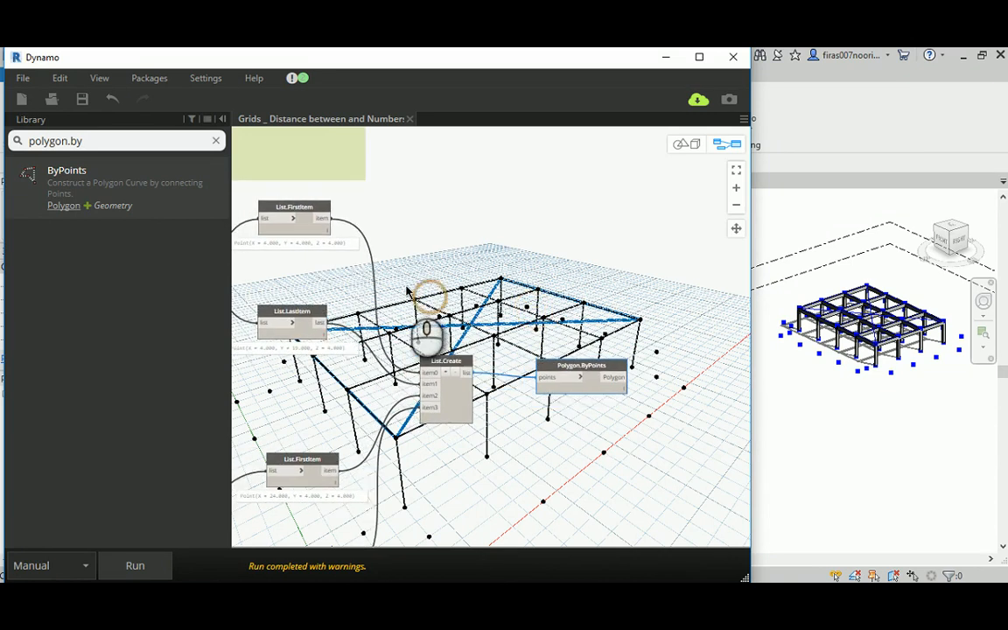
click(302, 322)
- Swap the lower connections on List.Create so List.FirstItem feeds item3 and List.LastItem feeds item2, and rerun the graph
click(335, 460)
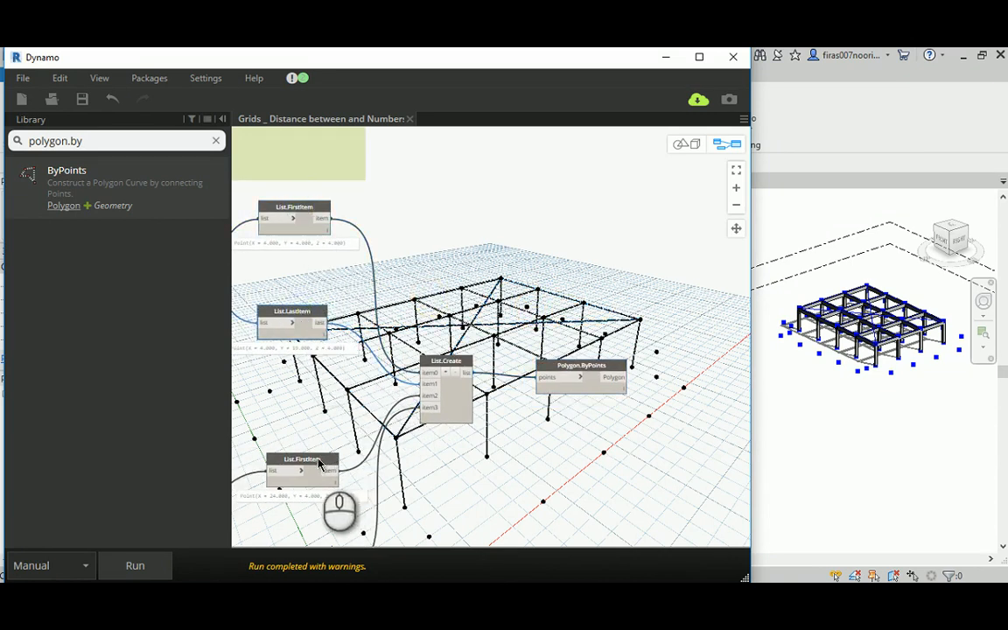
click(329, 473)
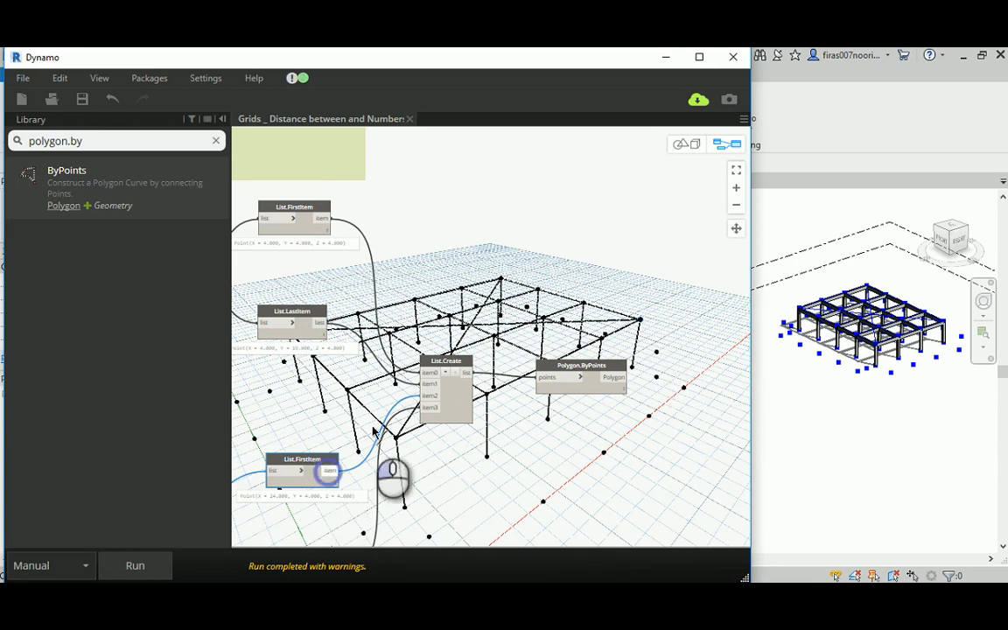
click(427, 408)
middle_drag(412, 501, 415, 402)
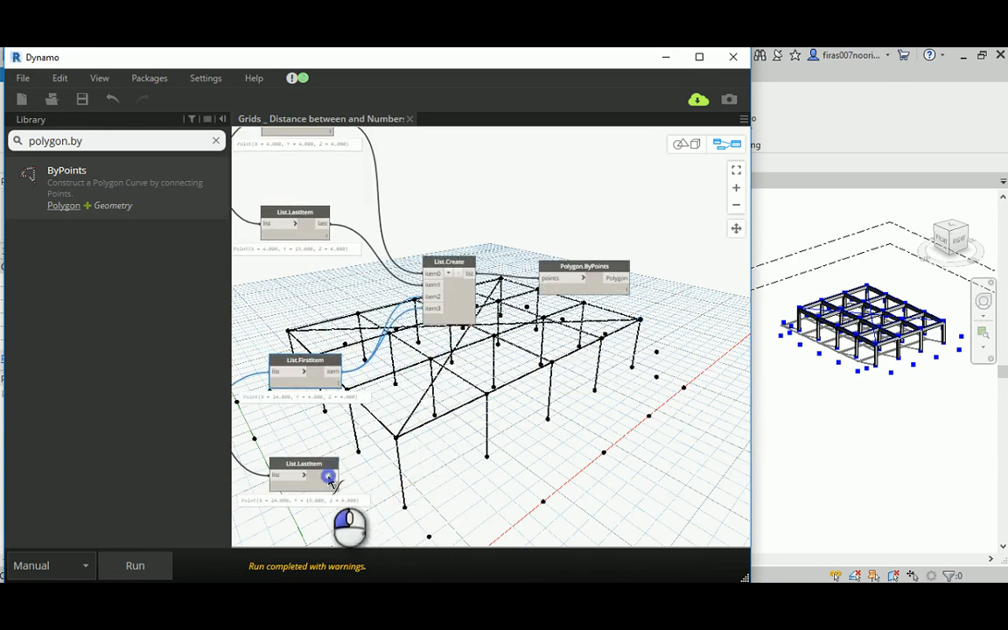
click(329, 477)
click(428, 298)
click(155, 567)
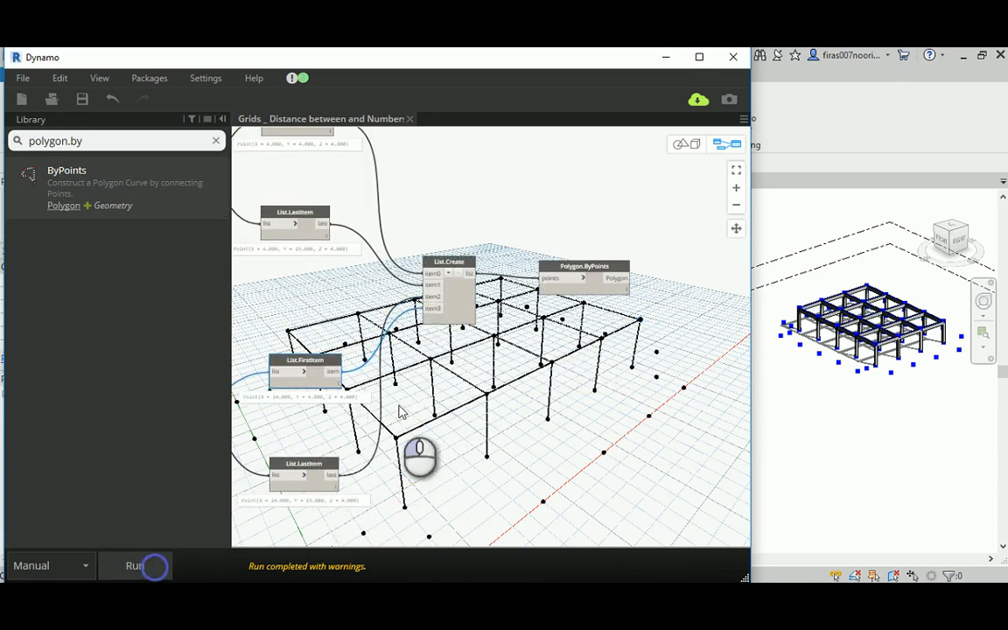
- Highlight the Polygon.ByPoints outline in the preview and examine the corner column and beam joint up close in the Revit 3D view
click(562, 267)
middle_drag(552, 202, 465, 253)
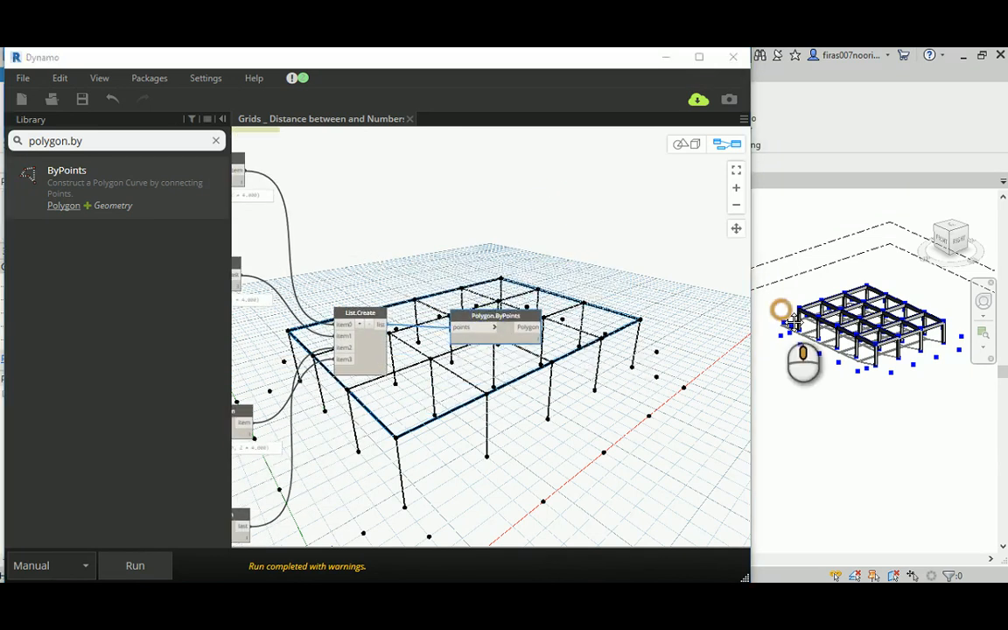
scroll(792, 302, up, 6)
scroll(791, 294, up, 5)
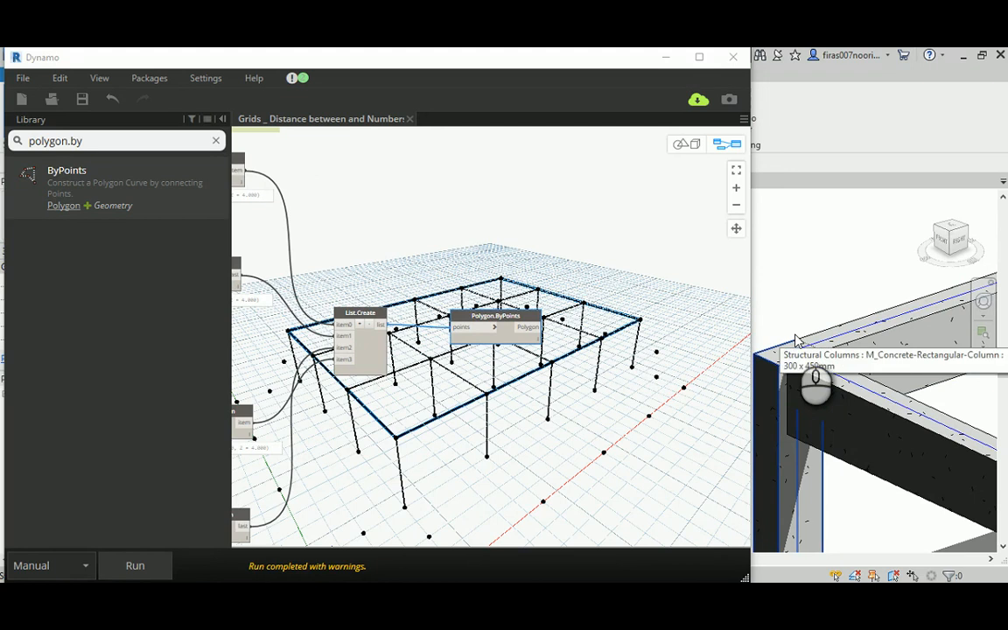
- Add a Curve.Offset node beside Polygon.ByPoints and connect the Polygon output to its curve input
triple_click(108, 142)
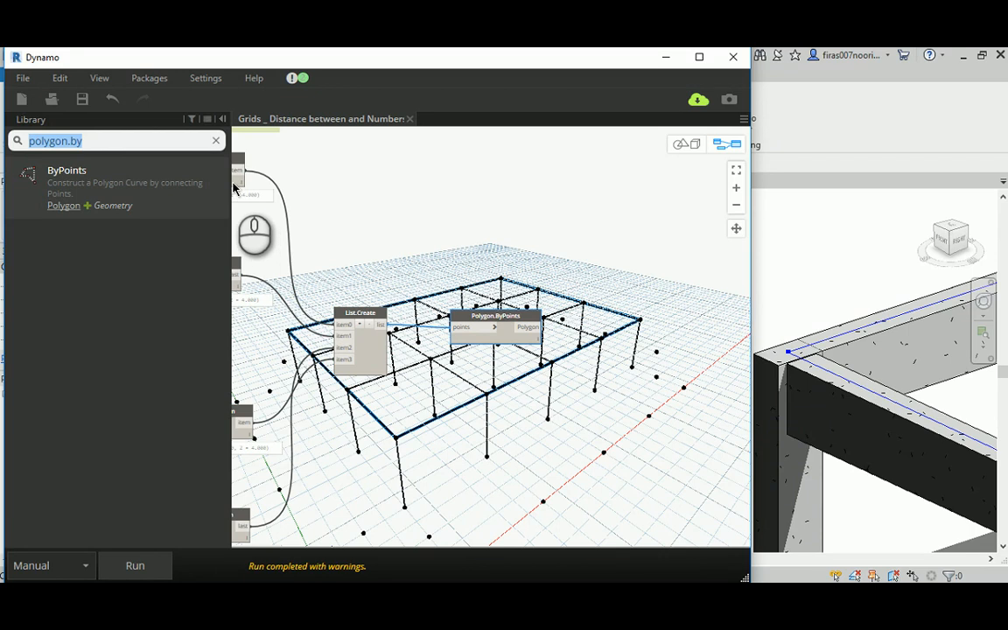
text(Curve.offset)
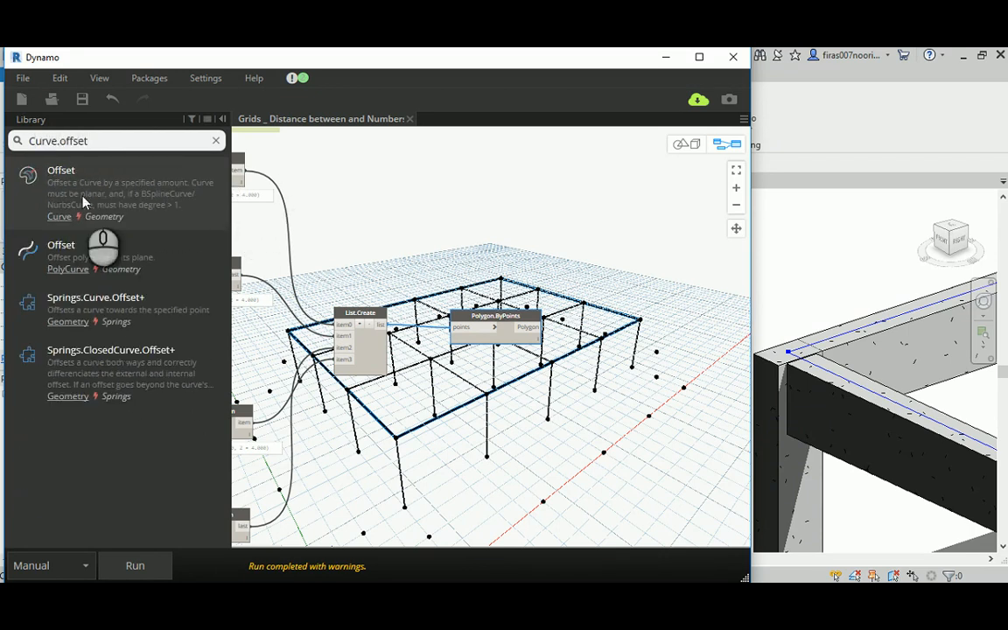
drag(84, 202, 564, 398)
scroll(565, 396, up, 2)
drag(607, 328, 621, 290)
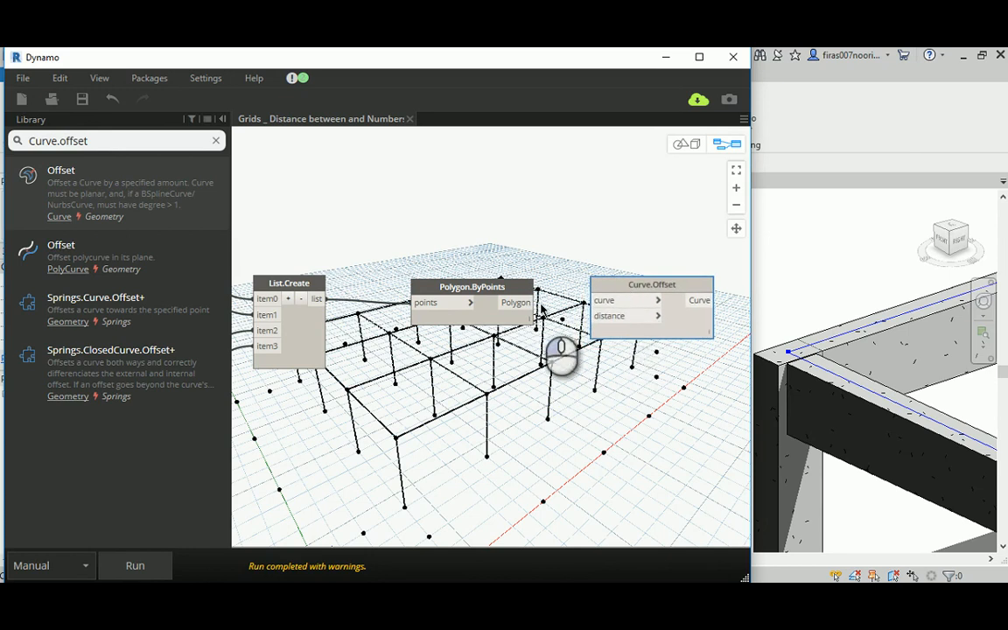
drag(524, 302, 598, 300)
- Add a Number Slider node and place it below the Polygon.ByPoints node
click(102, 141)
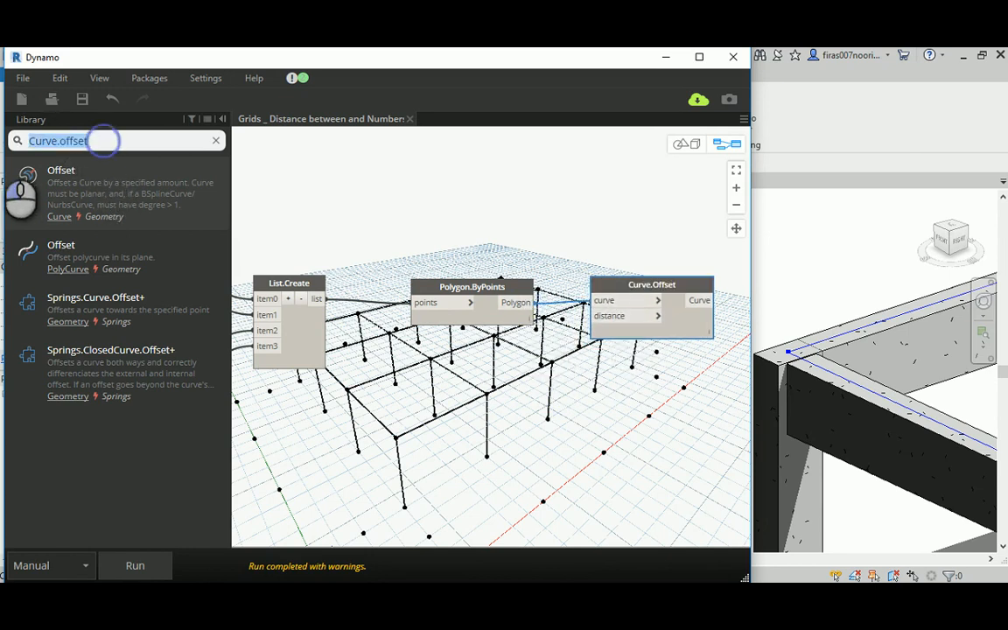
text(Slider)
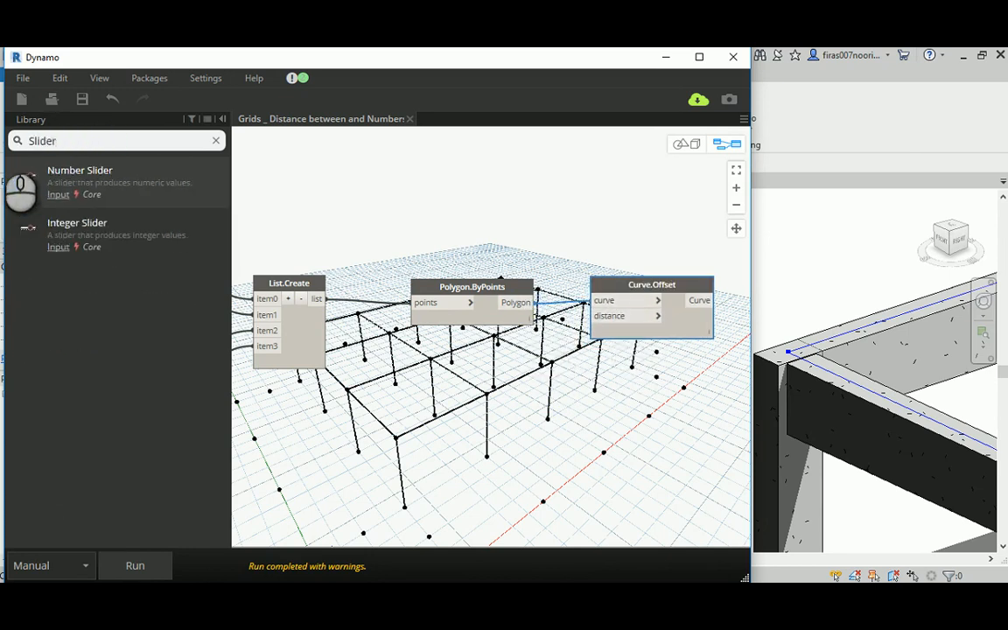
click(106, 191)
drag(514, 313, 451, 427)
- Rename the number slider to "Offset" and connect it to the distance input of Curve.Offset
double_click(451, 425)
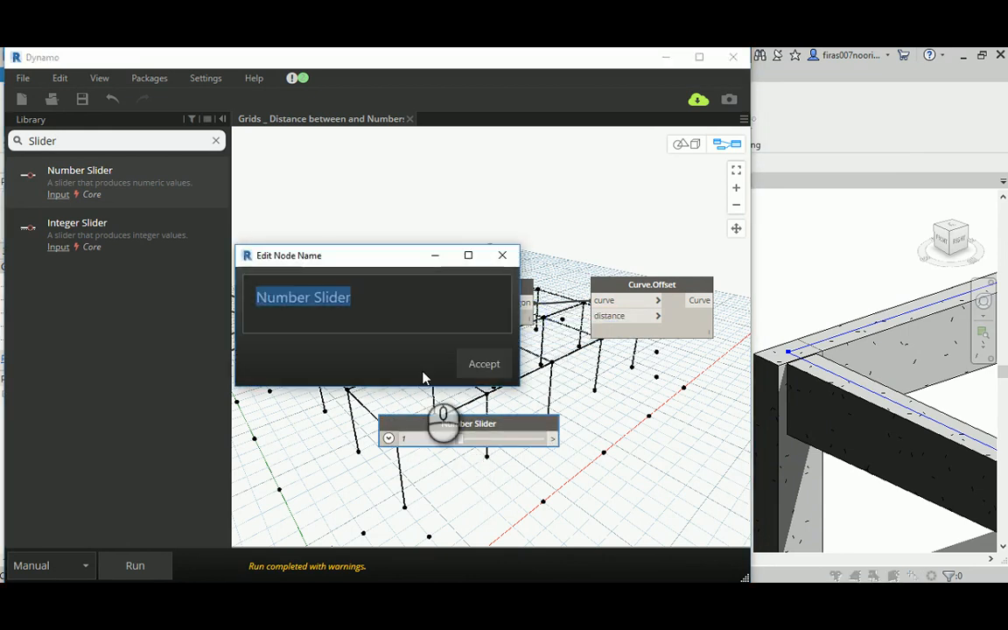
text(Osset)
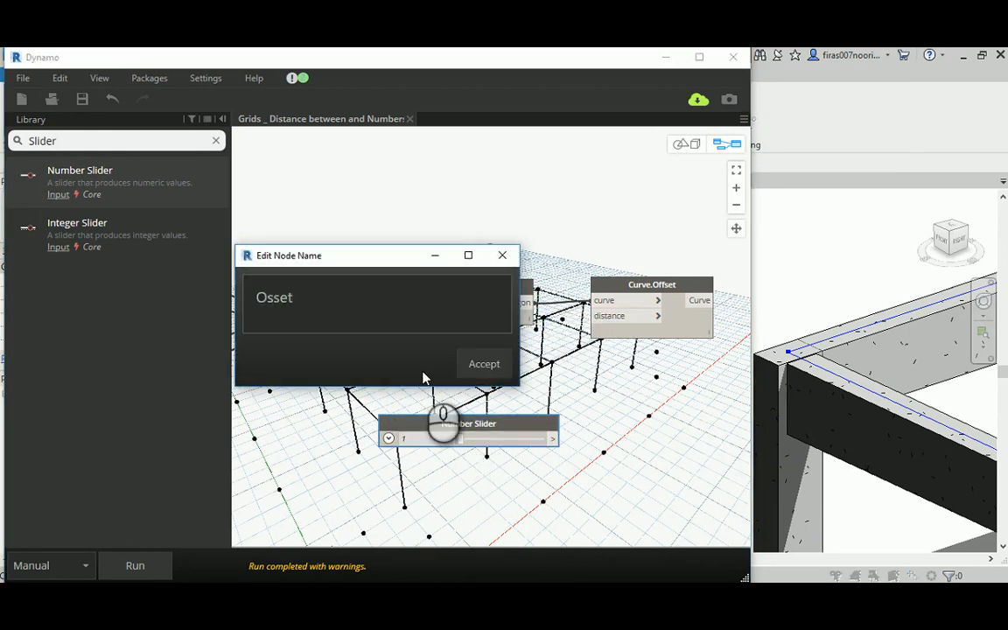
key(BackSpace)
key(BackSpace)
key(BackSpace)
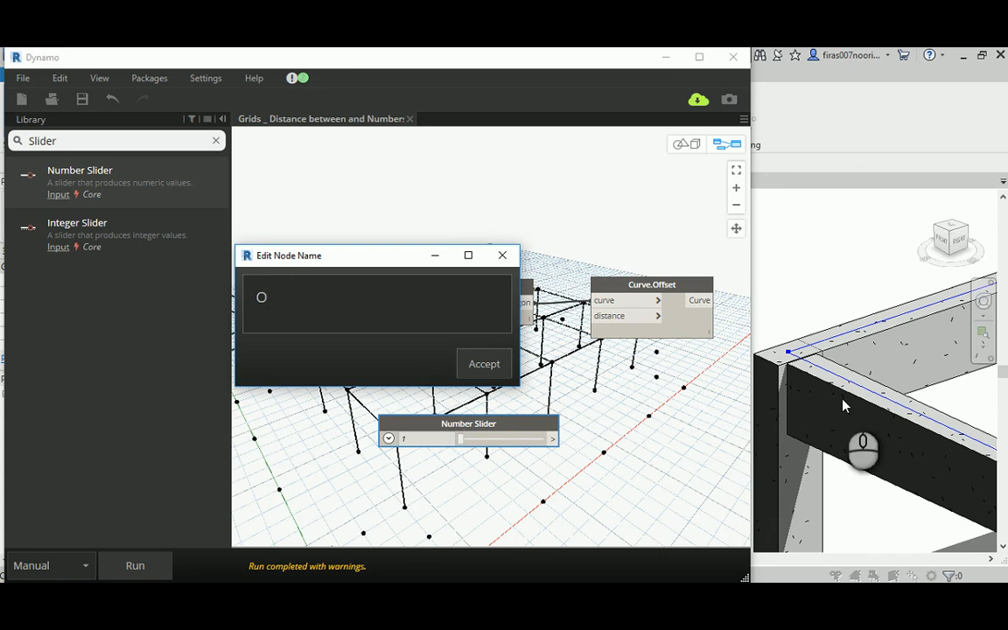
text(ffset)
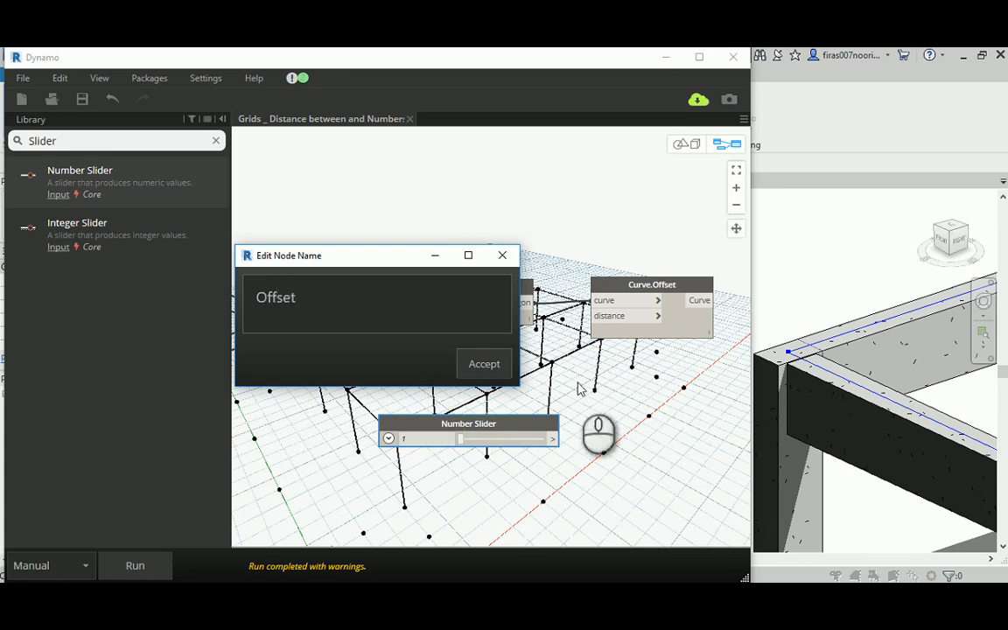
click(481, 362)
click(598, 317)
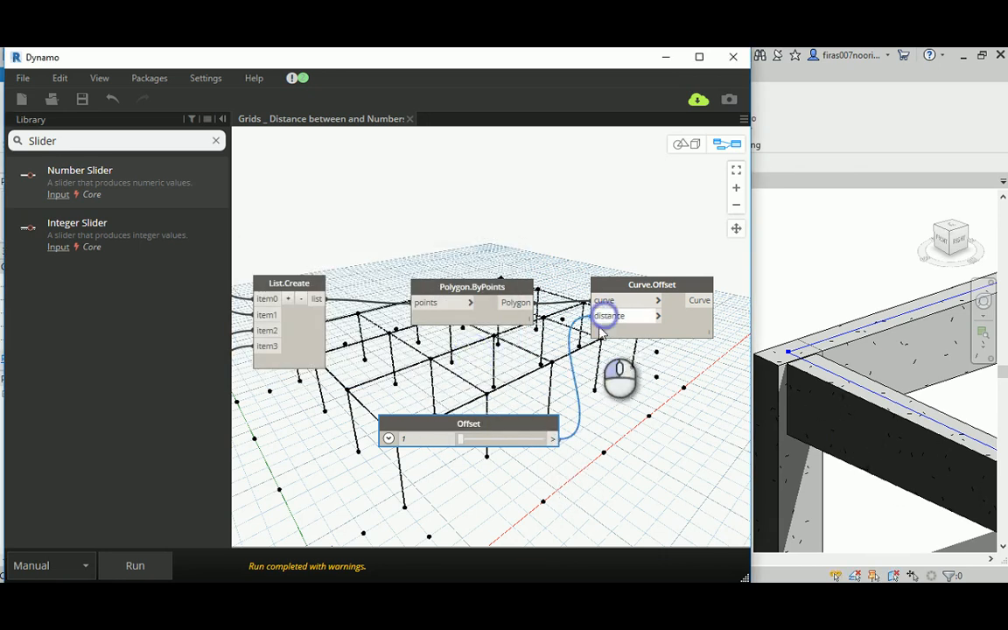
- Inspect the offset outline around the frame corner in the Revit 3D view, and align the Offset slider node beneath Polygon.ByPoints
middle_drag(386, 360, 342, 272)
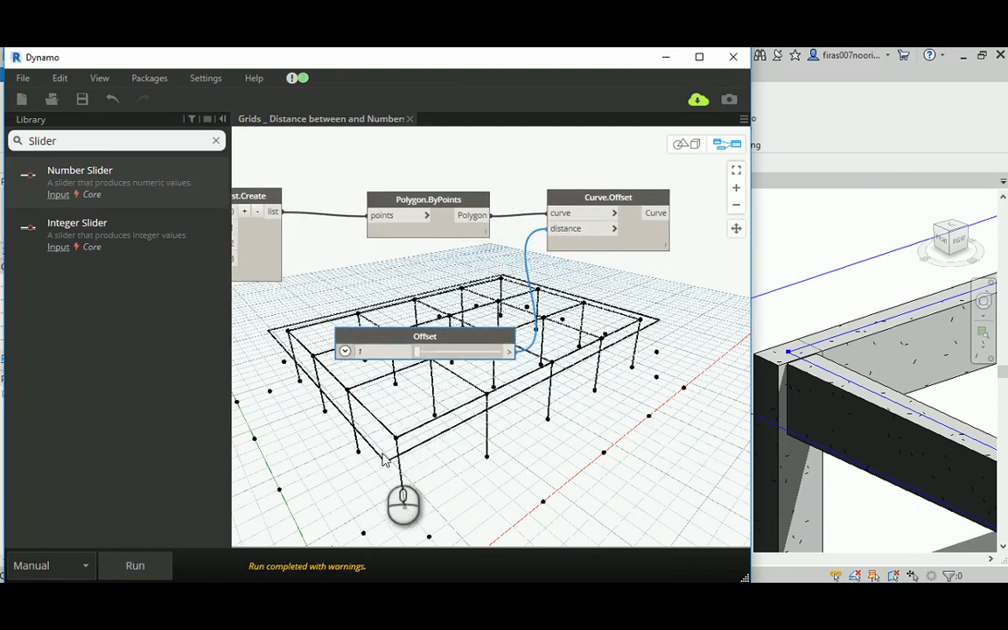
middle_drag(858, 348, 912, 350)
scroll(856, 357, down, 2)
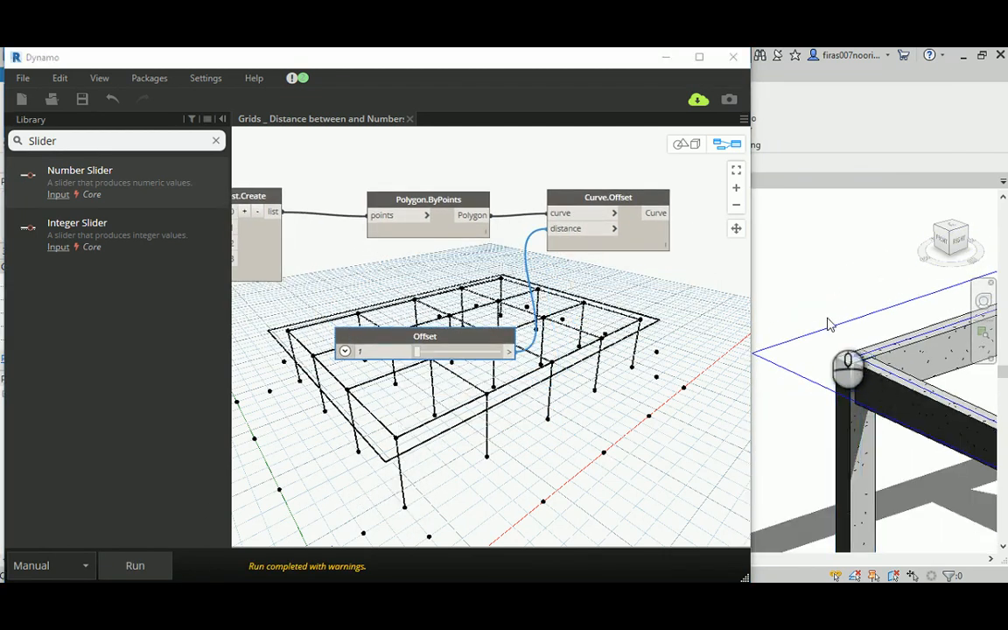
scroll(844, 353, down, 2)
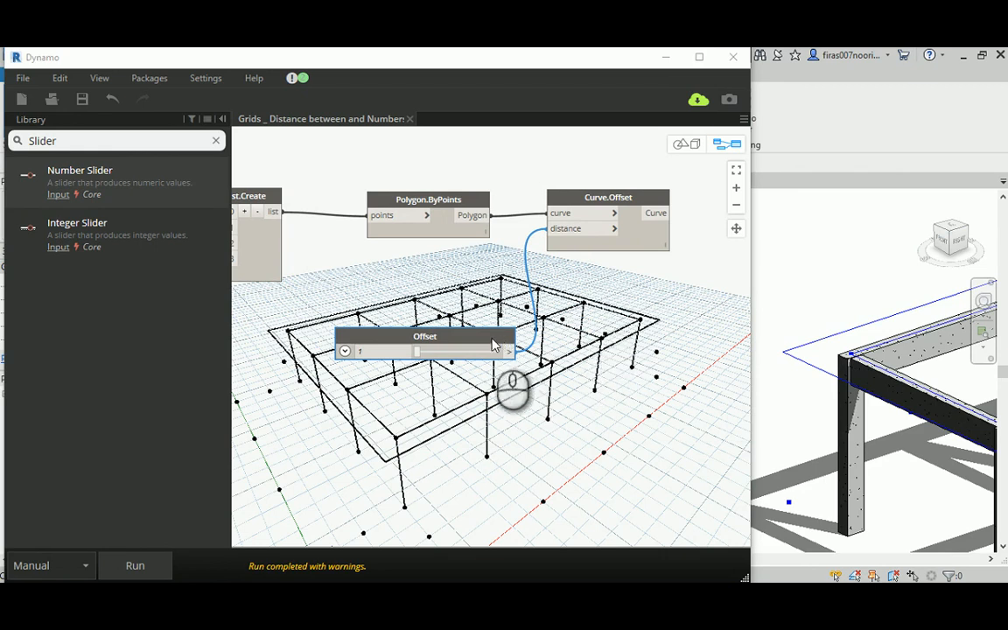
drag(480, 331, 455, 331)
middle_drag(605, 313, 524, 313)
scroll(529, 316, down, 1)
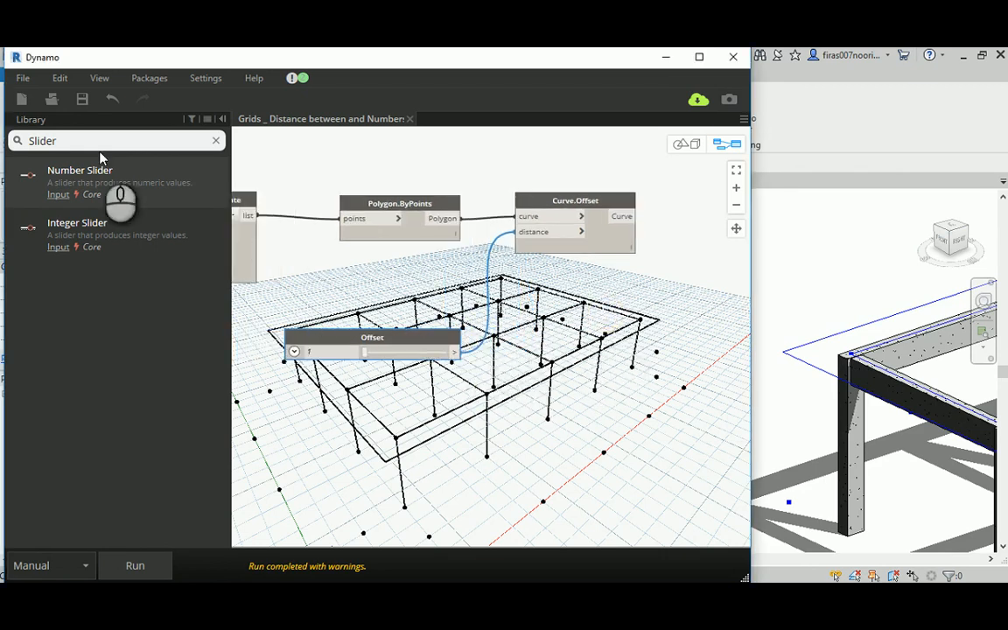
- Add a Floor.ByOutlineTypeAndLevel node, the version with the outlineCurves input, to the right of Curve.Offset
text(flo)
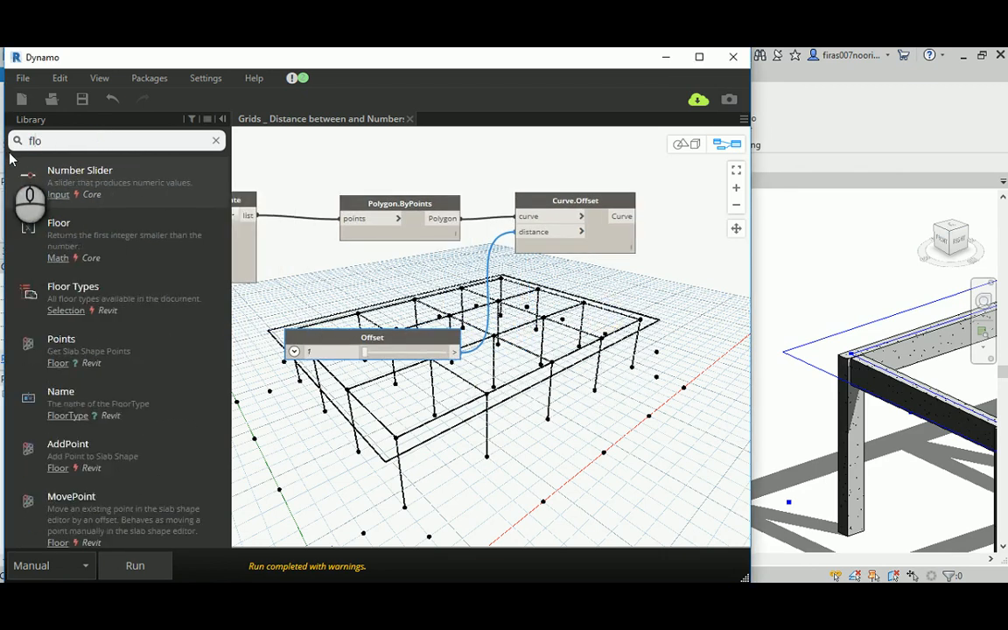
text(or.byoutl)
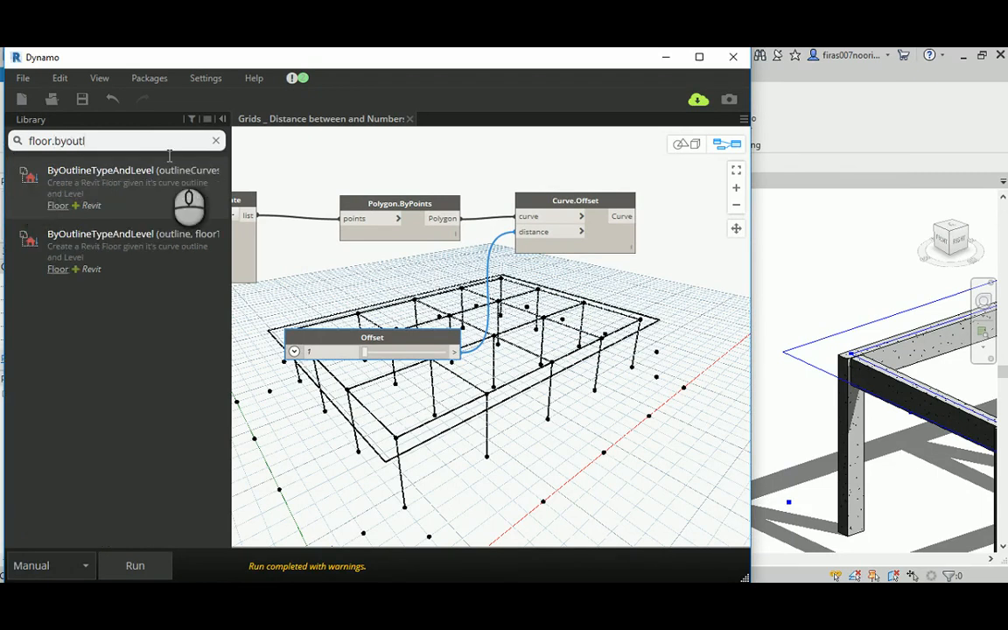
click(133, 183)
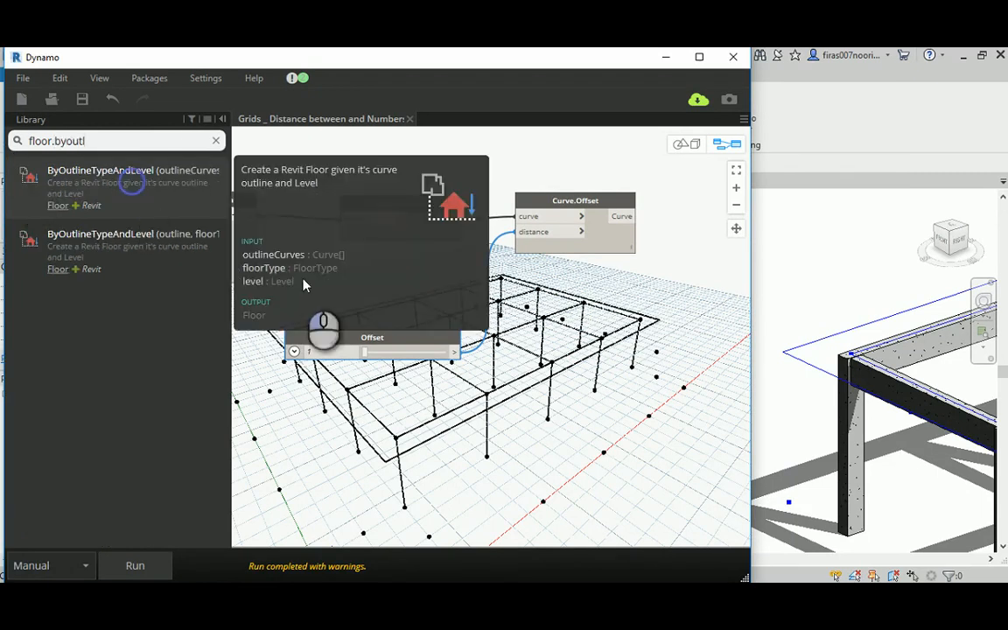
middle_drag(641, 342, 521, 359)
drag(470, 352, 681, 243)
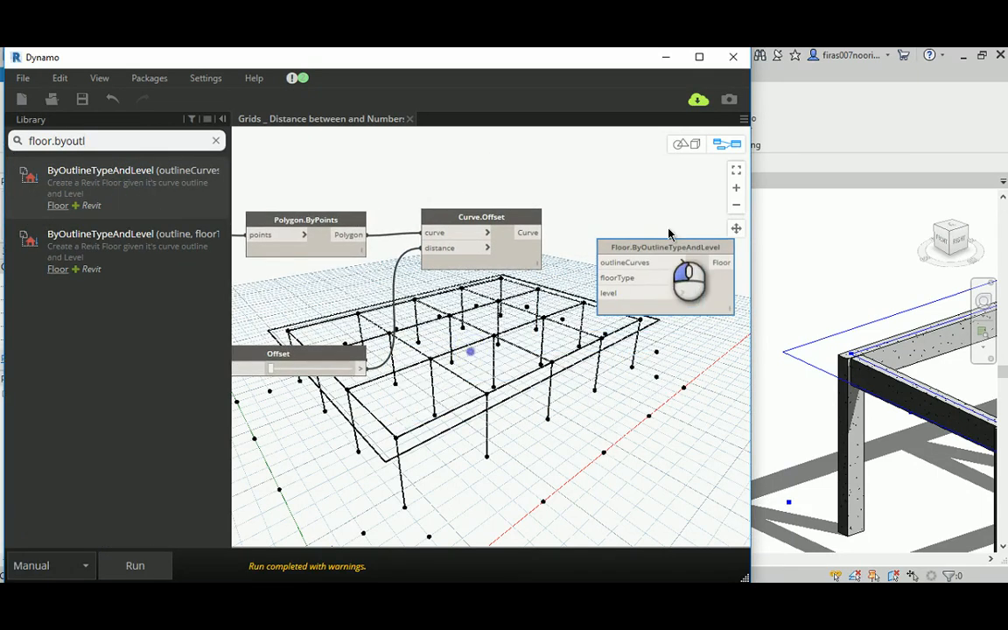
- Move Floor.ByOutlineTypeAndLevel farther from Curve.Offset and connect the Curve output to its outlineCurves input
middle_drag(611, 215, 445, 225)
drag(481, 260, 603, 227)
click(353, 243)
click(537, 244)
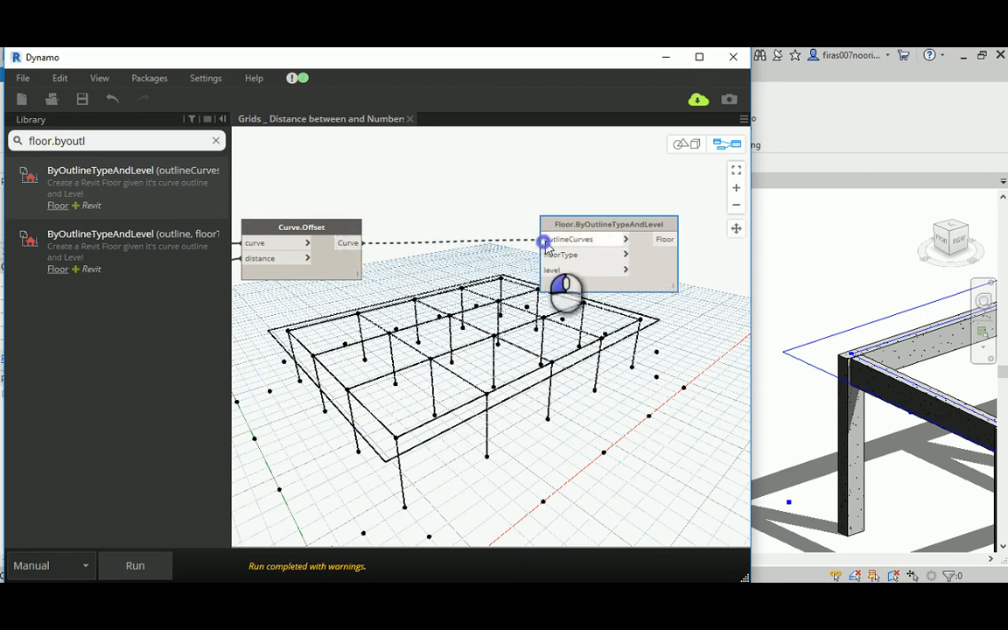
middle_drag(477, 269, 512, 287)
- Search the library for "floortype" and add a FloorType.ByName node below Floor.ByOutlineTypeAndLevel
double_click(99, 141)
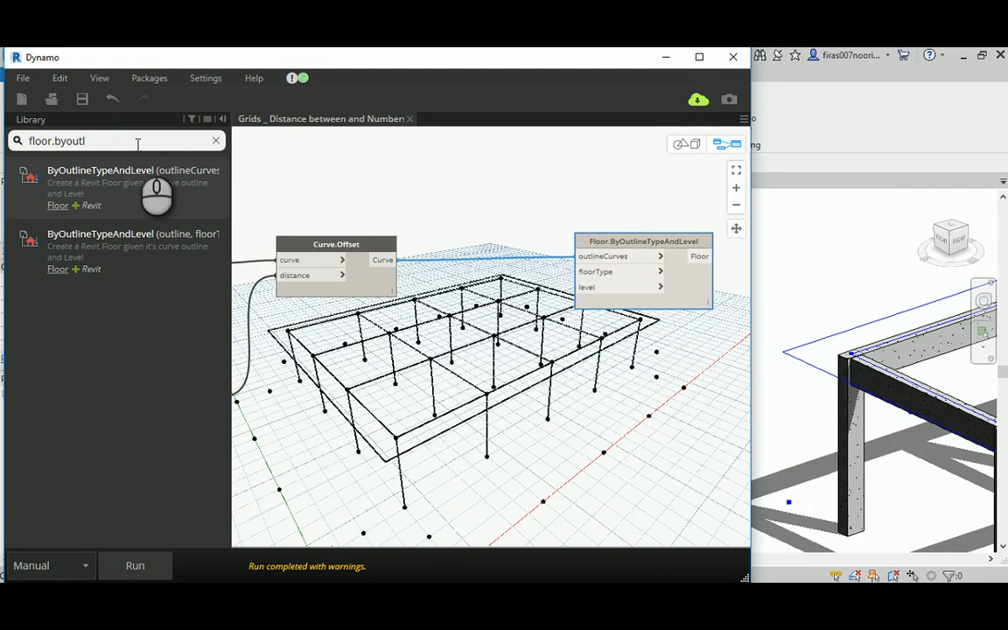
key(BackSpace)
key(BackSpace)
key(BackSpace)
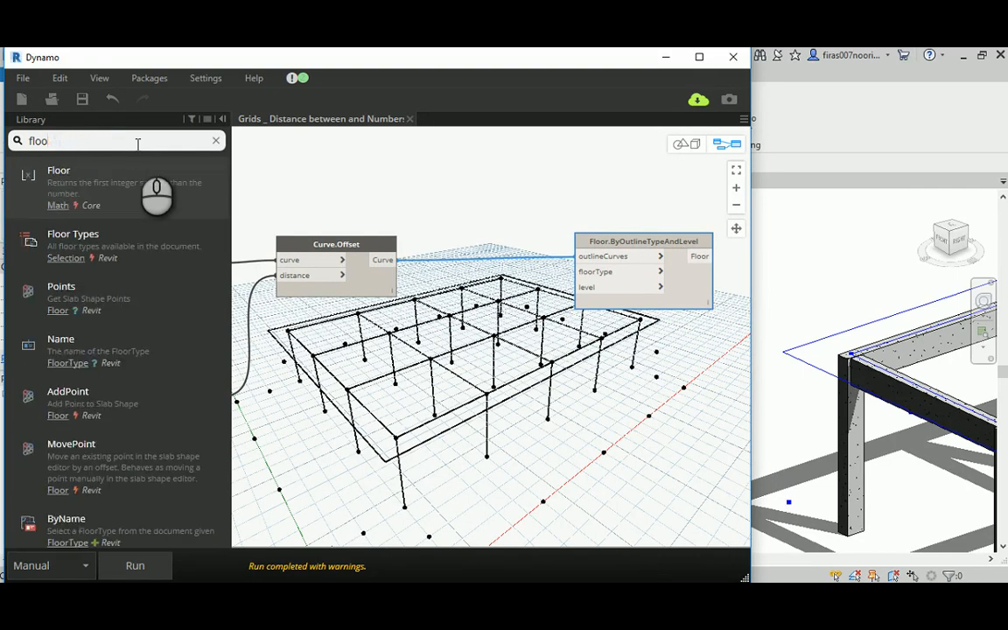
text(type)
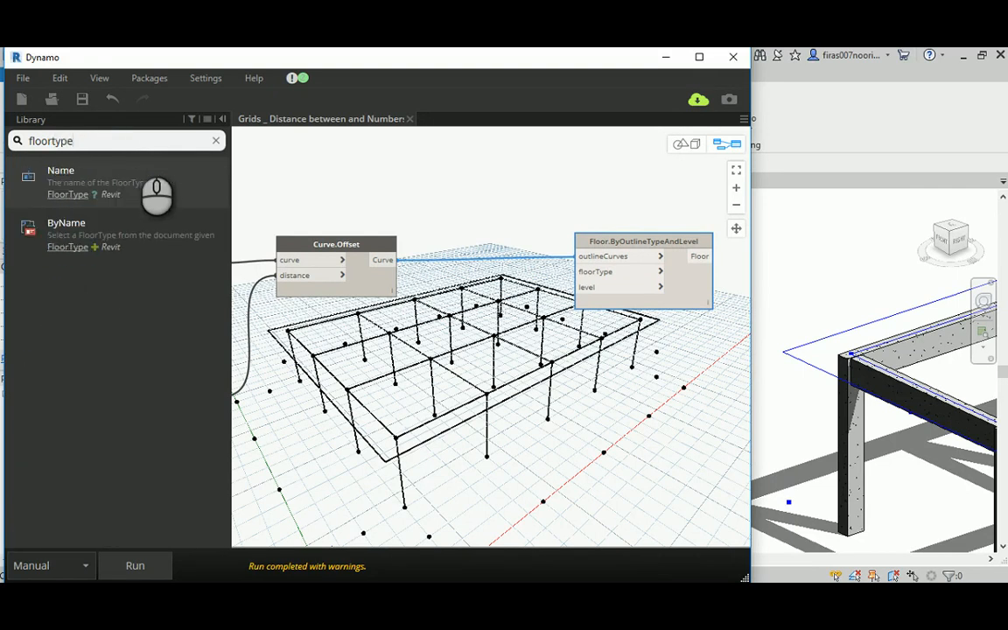
click(105, 234)
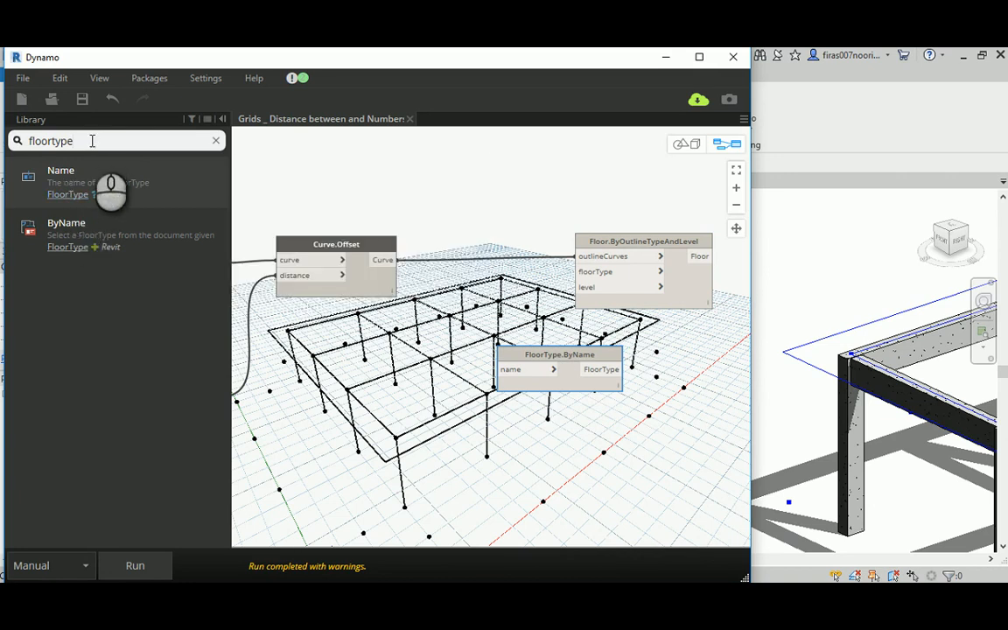
- Add a Floor Types selection node above the Curve.Offset connection and delete the FloorType.ByName node
key(BackSpace)
key(BackSpace)
key(BackSpace)
key(BackSpace)
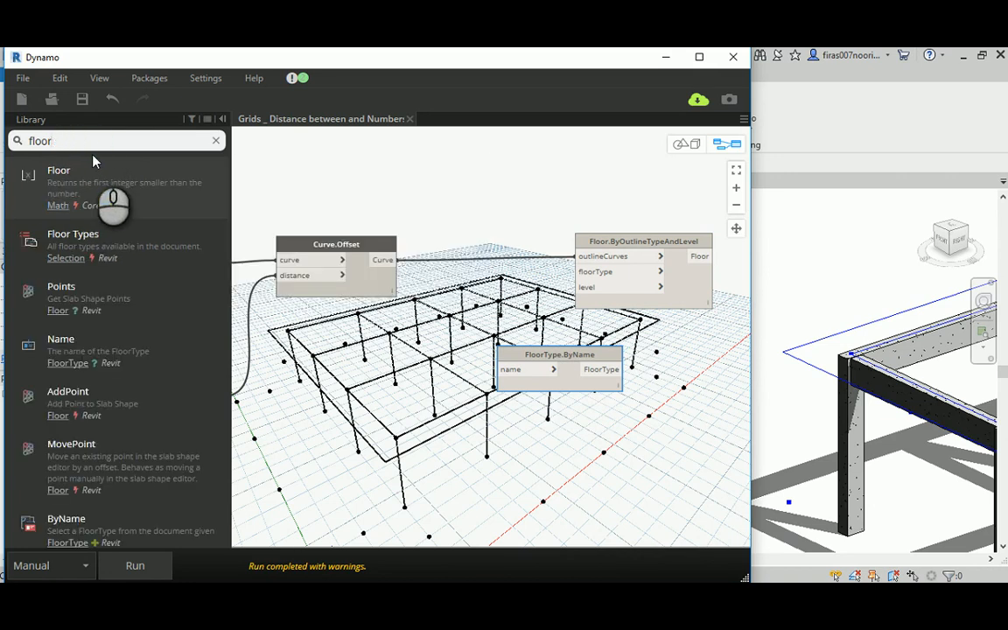
drag(88, 234, 542, 363)
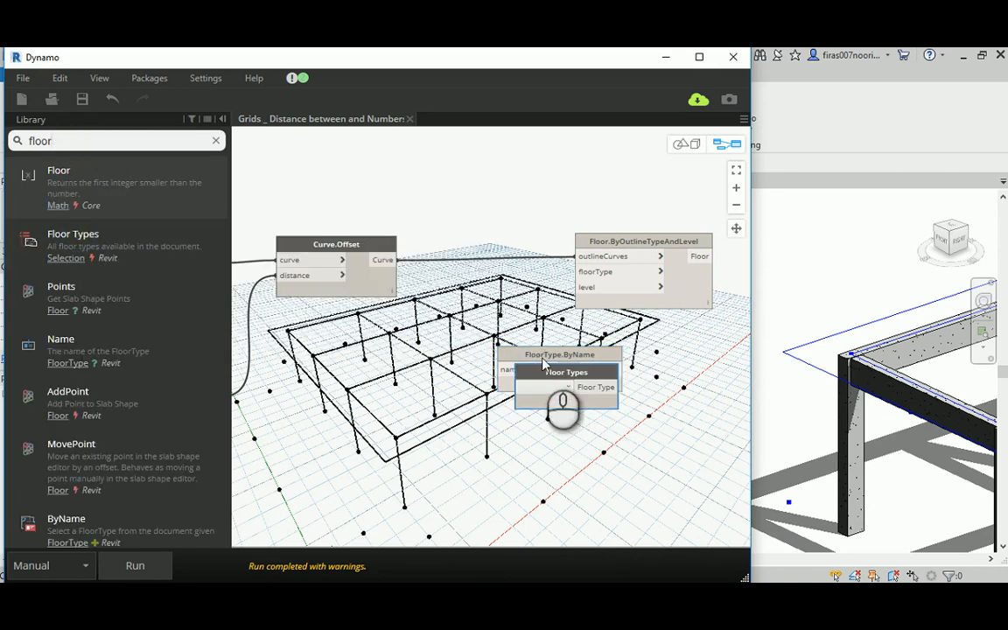
drag(513, 255, 473, 174)
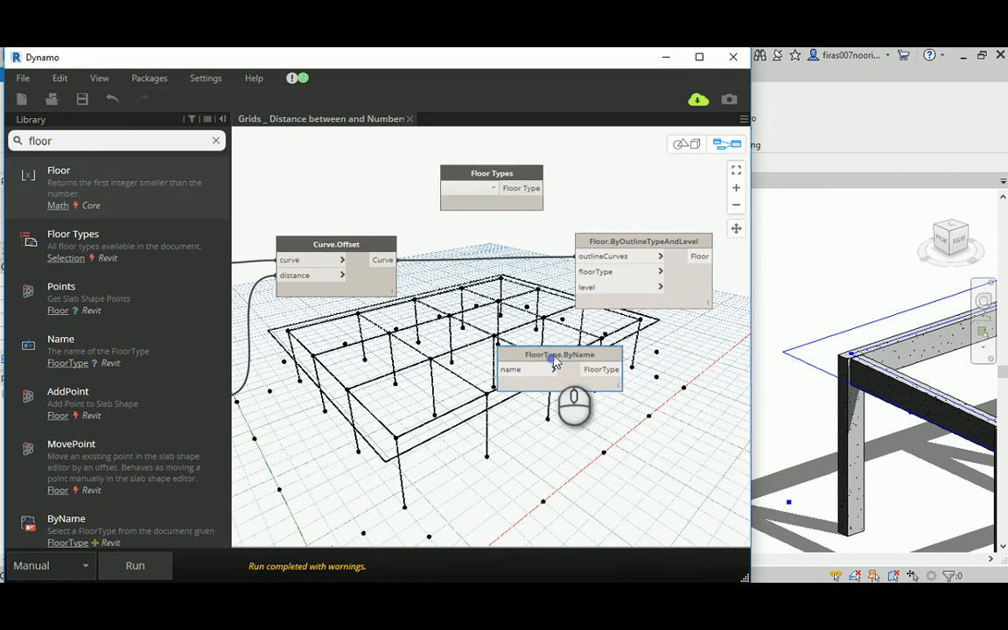
right_click(559, 360)
click(579, 362)
- Choose Generic 300mm in the Floor Types node and connect it to the floorType input of Floor.ByOutlineTypeAndLevel
click(479, 189)
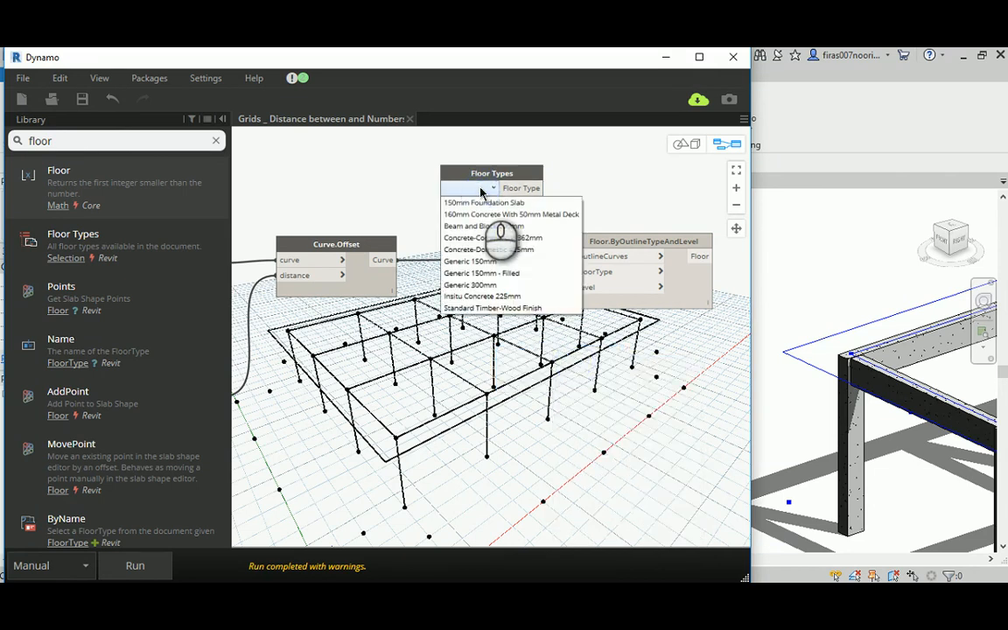
click(469, 284)
drag(493, 171, 579, 271)
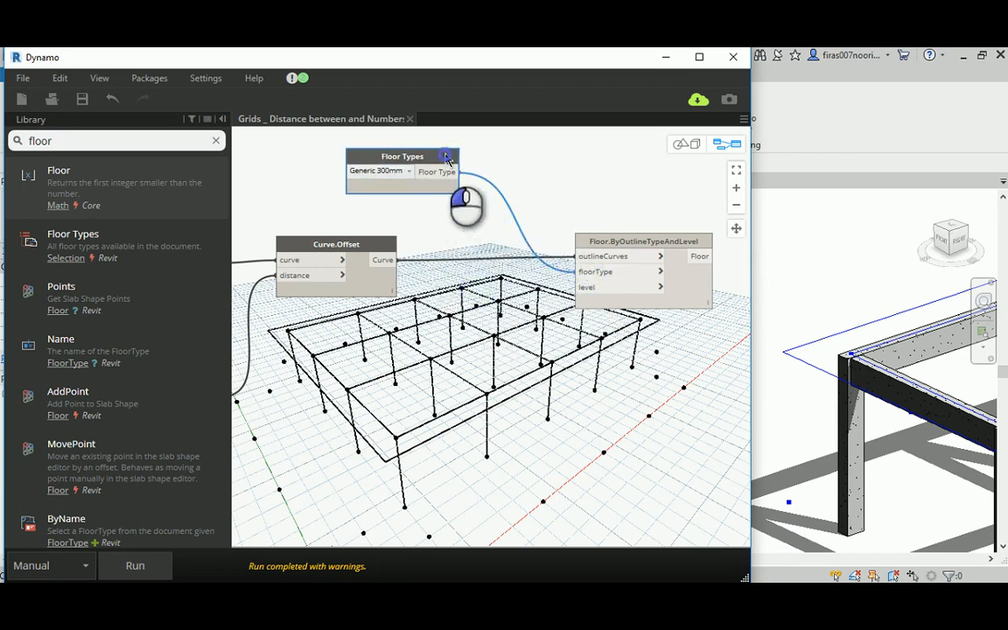
- Connect the output of the Level 2 Levels node to the level input of Floor.ByOutlineTypeAndLevel
scroll(531, 213, down, 6)
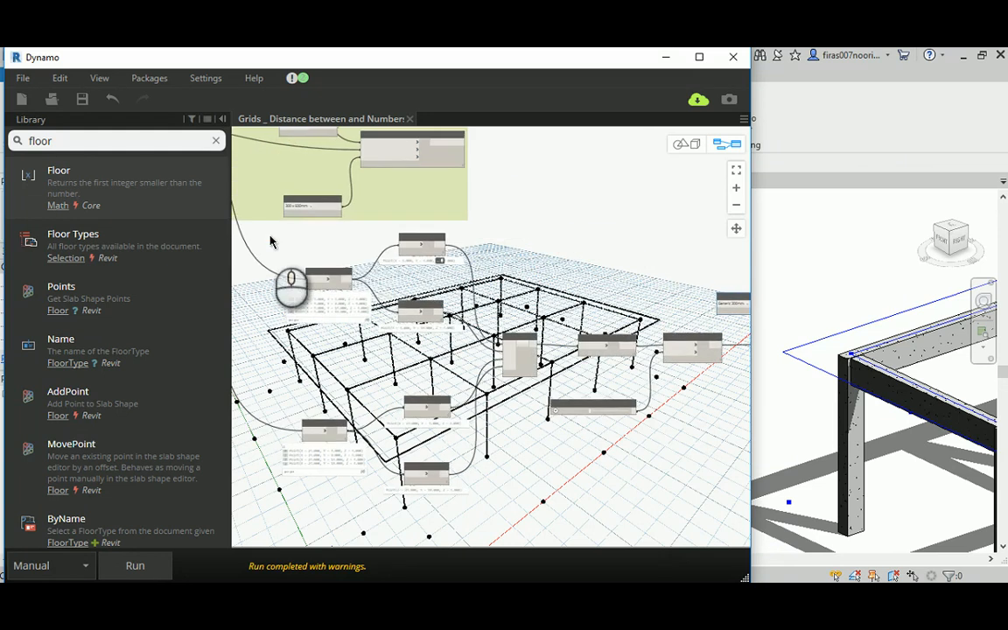
middle_drag(261, 234, 649, 310)
middle_drag(332, 199, 579, 456)
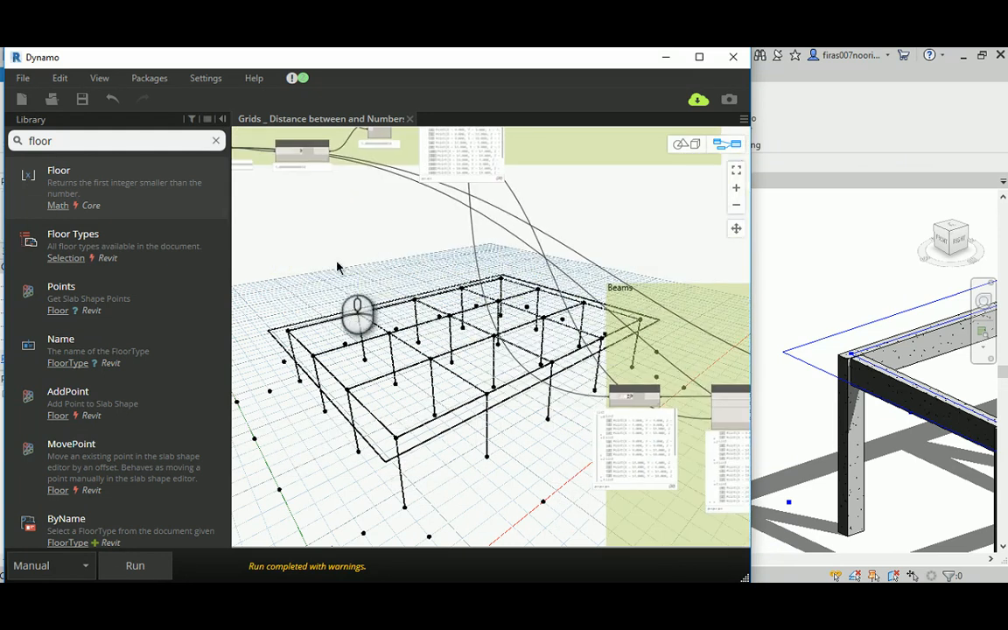
middle_drag(339, 268, 335, 295)
scroll(348, 238, up, 4)
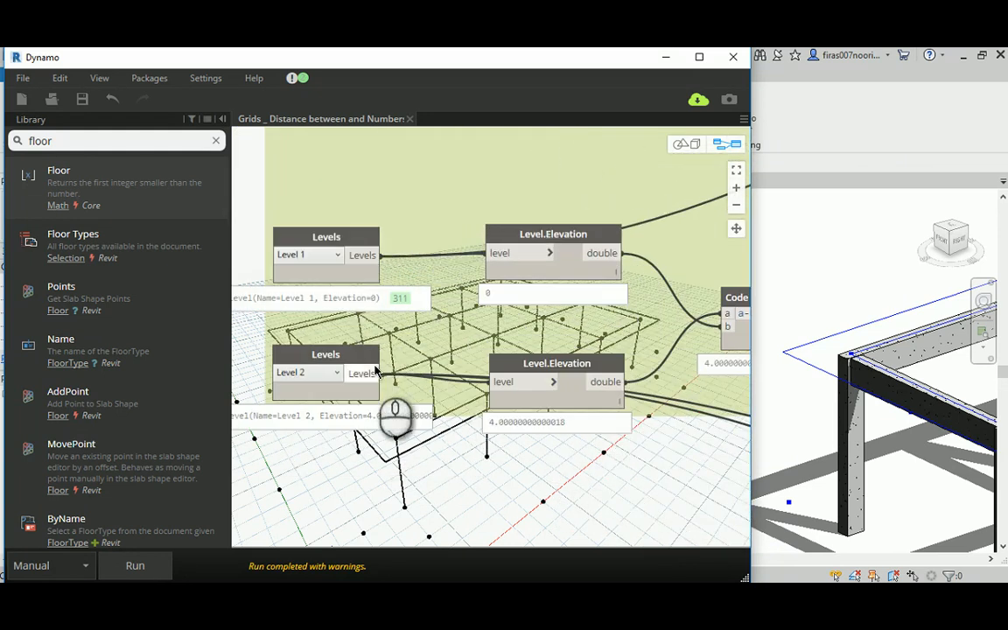
scroll(378, 280, down, 5)
middle_drag(606, 395, 124, 184)
middle_drag(662, 358, 480, 328)
scroll(480, 328, up, 3)
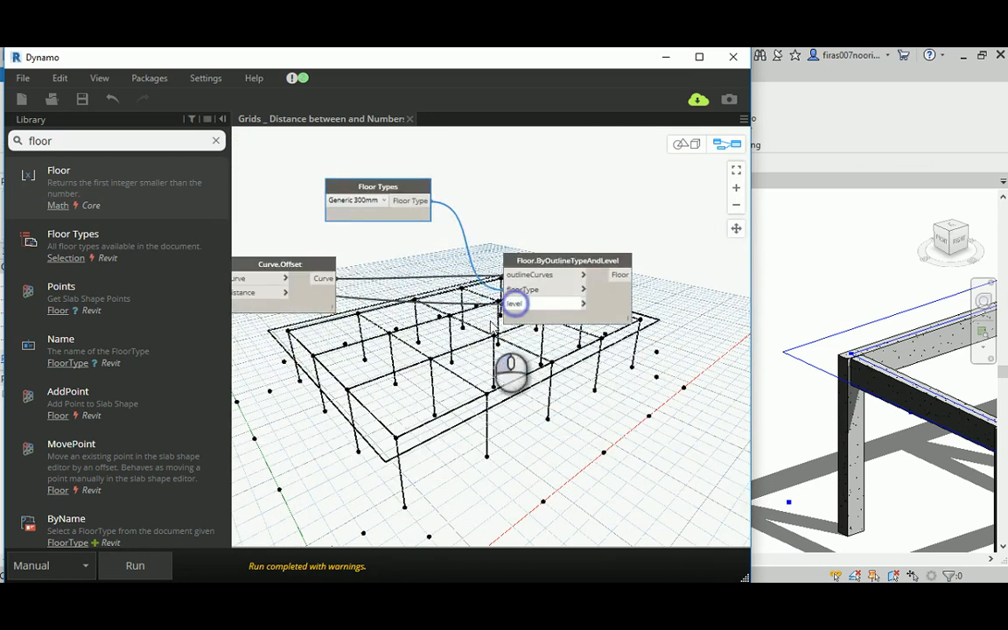
- Run the graph to generate the floor, then switch to Revit and inspect the slab's corner from below in 3D
click(170, 567)
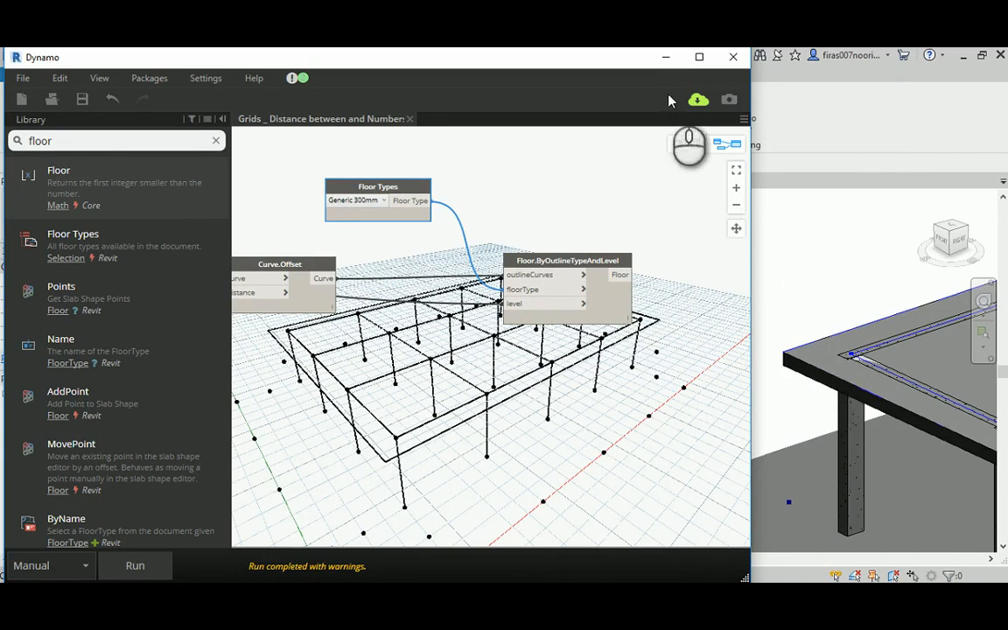
click(664, 58)
scroll(525, 289, down, 5)
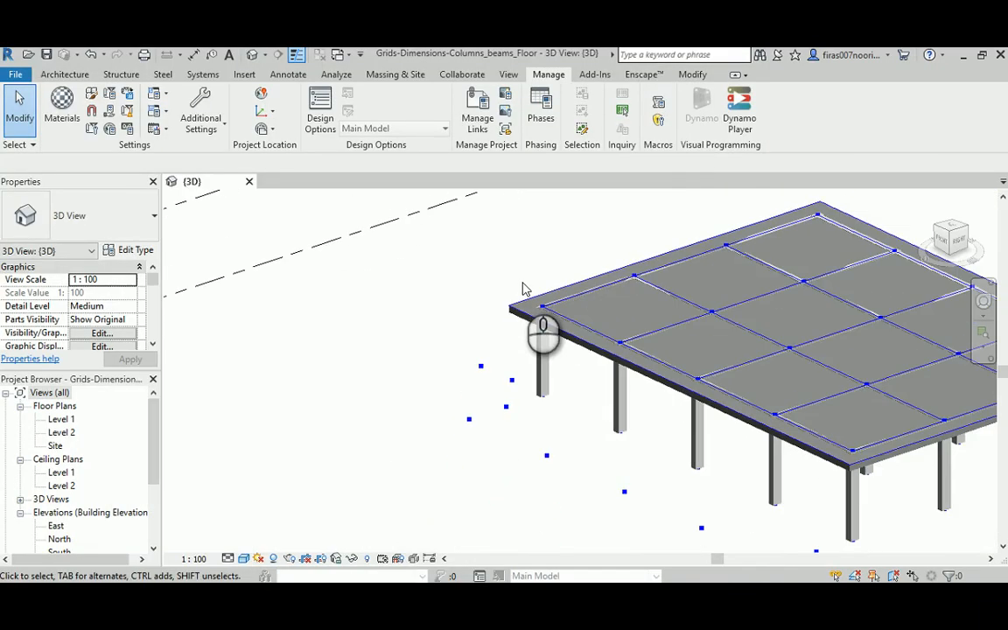
shift+middle_drag(664, 357, 600, 228)
scroll(600, 228, up, 5)
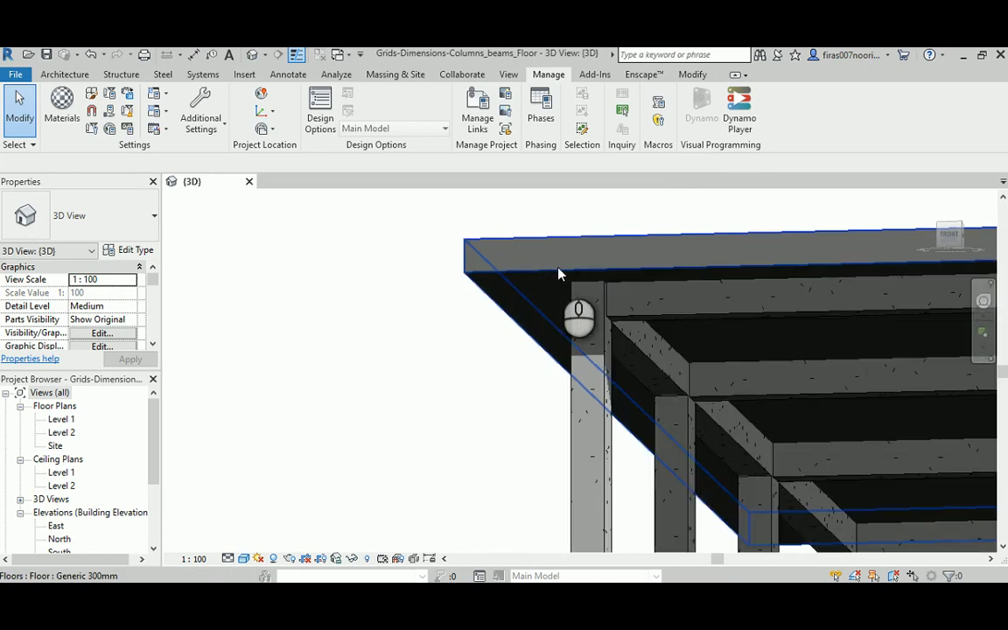
- Open the East elevation to examine the slab edge against the beams, and return to the 3D view to examine the slab's top
double_click(55, 525)
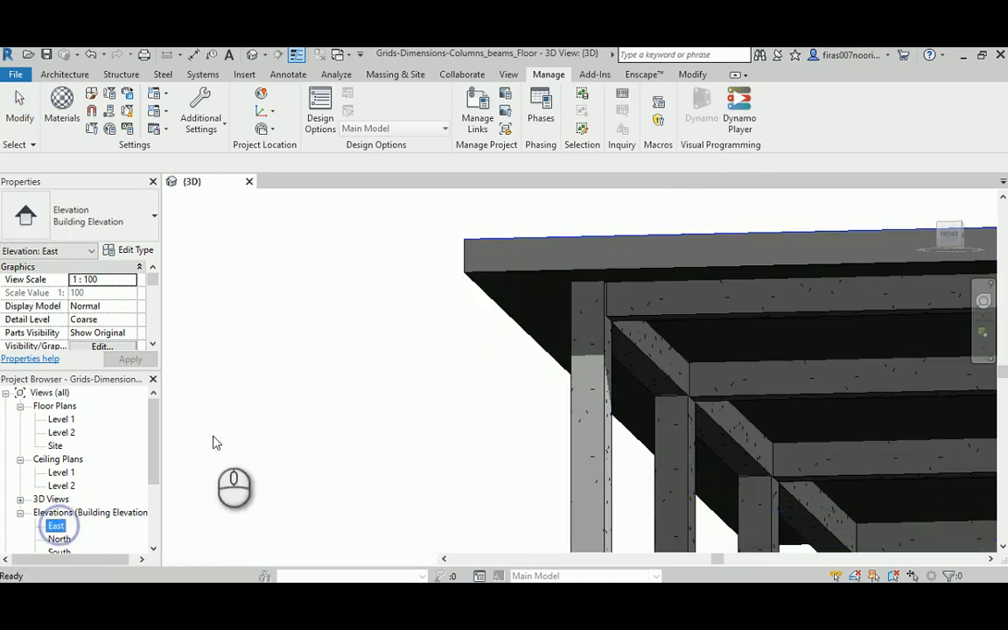
scroll(398, 337, up, 3)
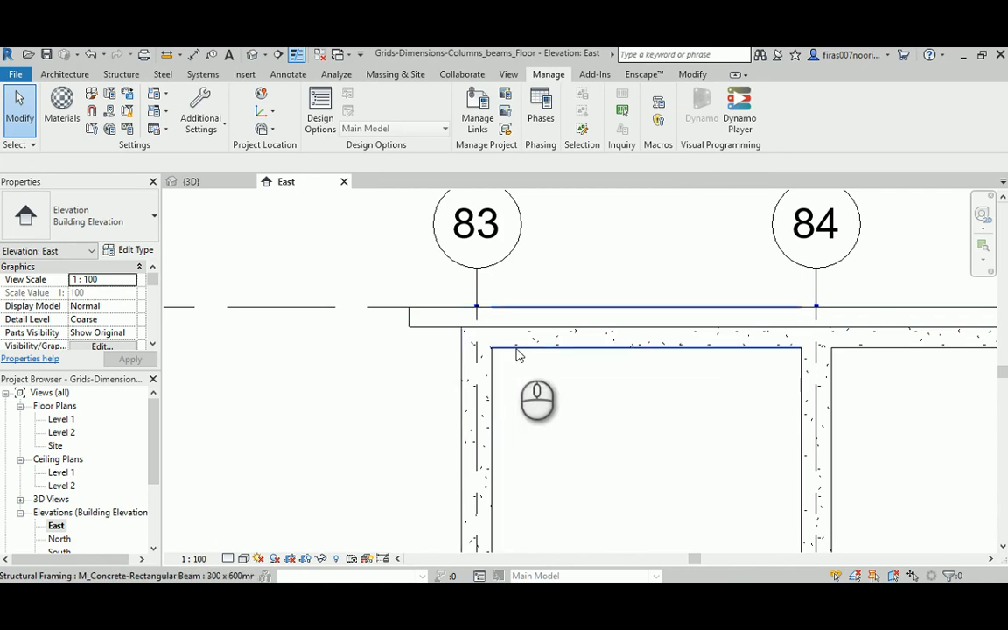
click(250, 56)
shift+middle_drag(744, 354, 686, 394)
scroll(688, 402, down, 5)
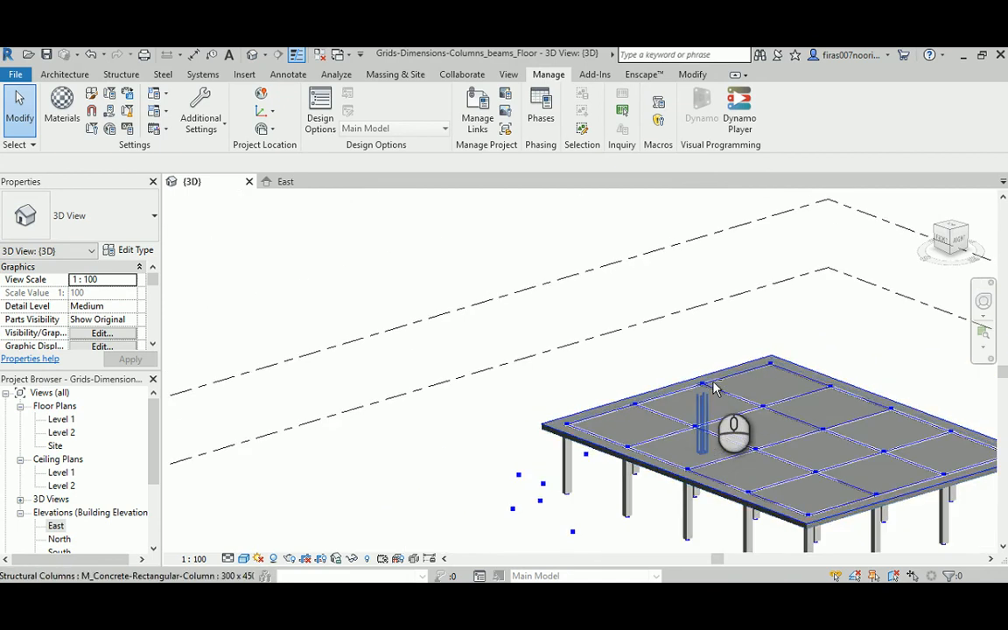
scroll(691, 428, up, 6)
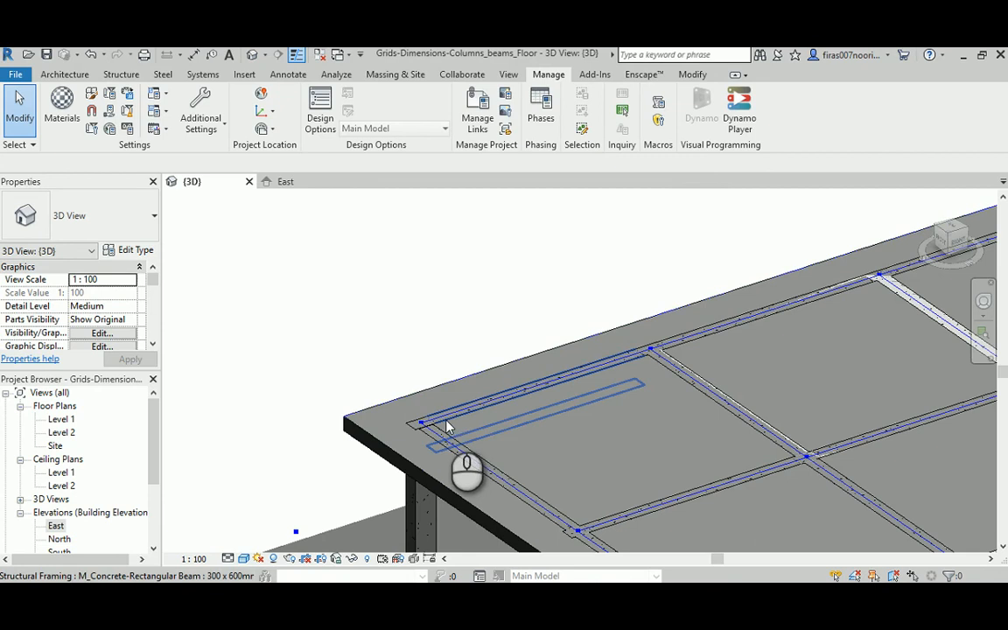
scroll(504, 411, down, 10)
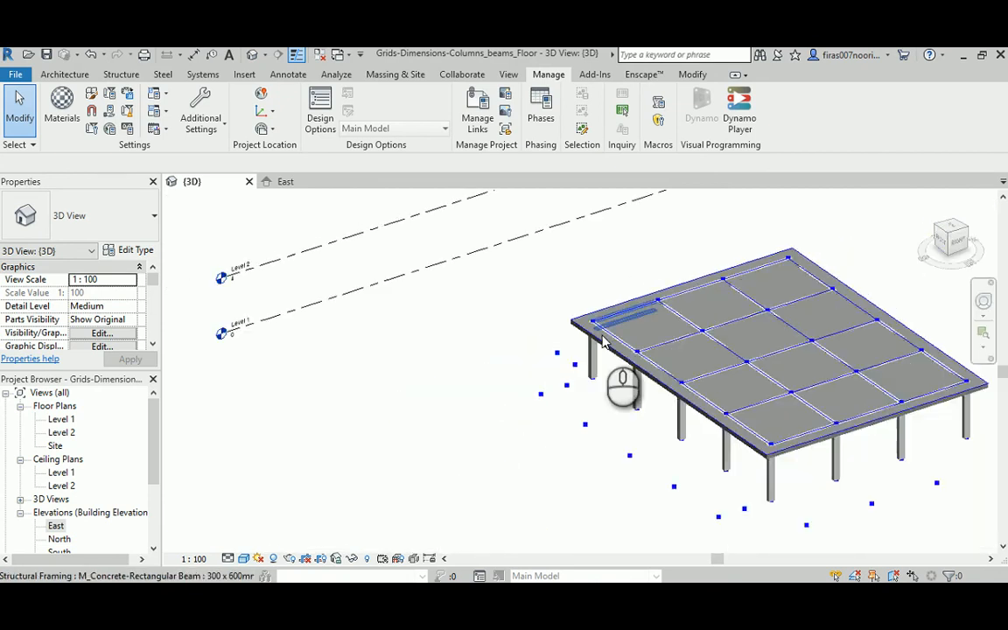
shift+middle_drag(612, 354, 604, 359)
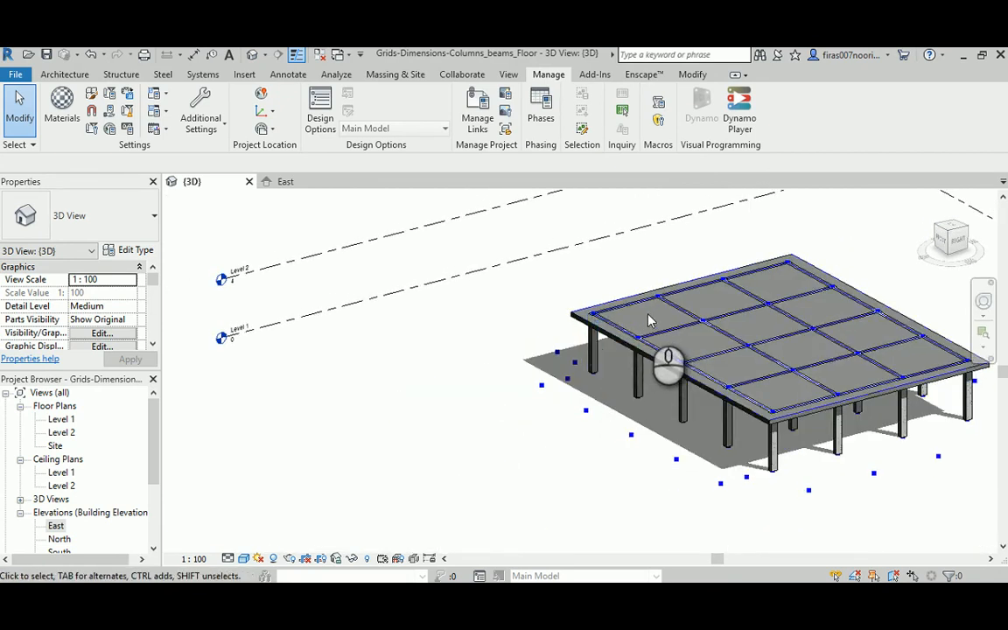
scroll(650, 318, up, 1)
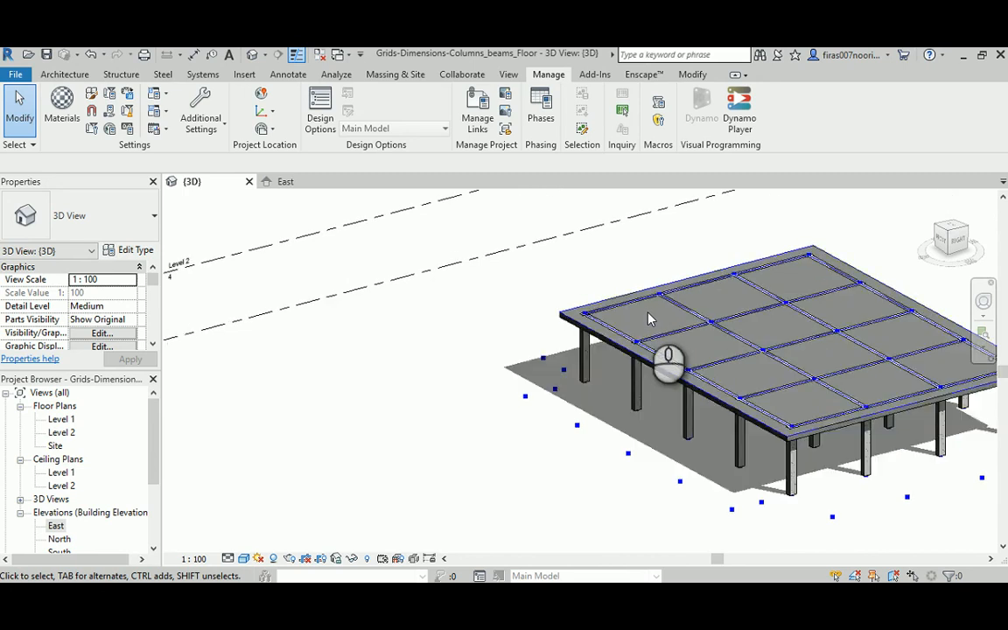
- Switch to Dynamo, duplicate the Floor Types and Floor.ByOutlineTypeAndLevel nodes, and place the copies below the originals
mouse_move(510, 602)
click(463, 544)
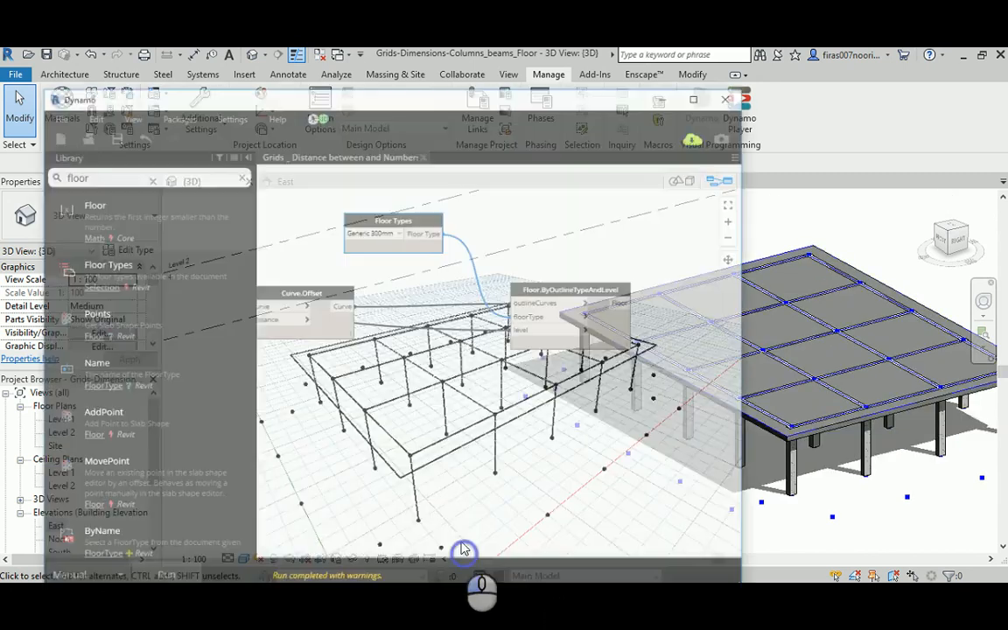
mouse_move(537, 365)
middle_down()
mouse_move(500, 359)
mouse_move(556, 359)
middle_up()
scroll(560, 359, down, 3)
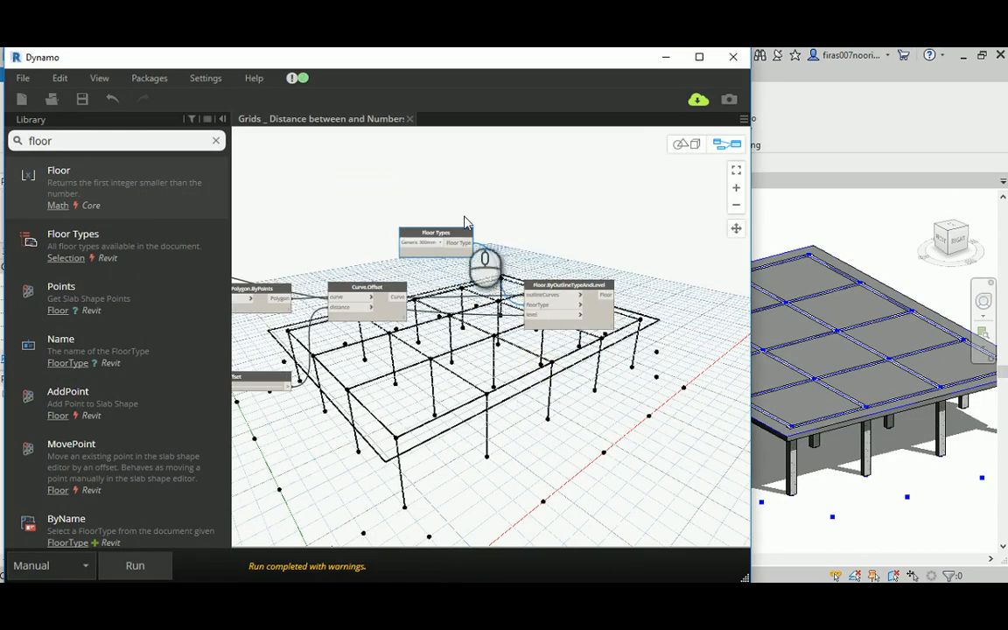
drag(448, 228, 477, 218)
drag(416, 184, 673, 413)
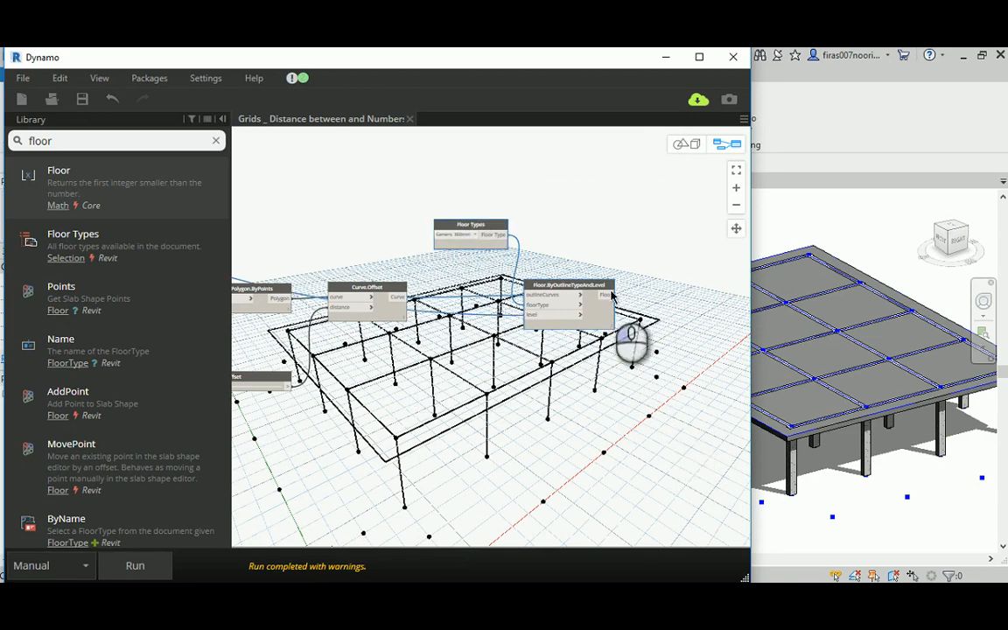
scroll(597, 277, down, 2)
drag(588, 286, 621, 451)
- Connect the output of the Level 1 Levels node to the level input of the duplicated Floor.ByOutlineTypeAndLevel node
middle_drag(434, 425, 656, 420)
scroll(664, 473, down, 4)
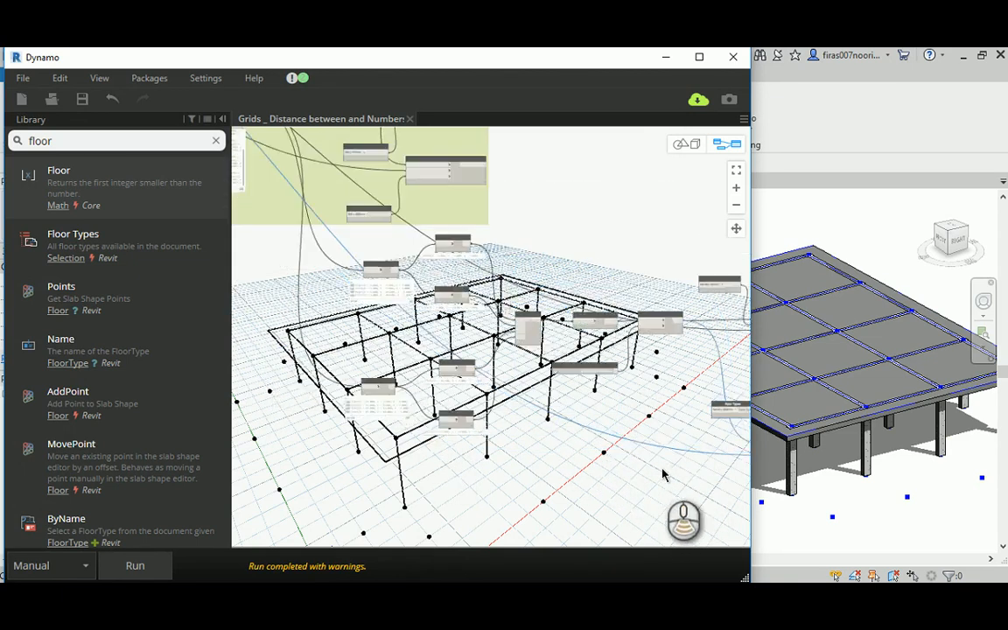
middle_drag(289, 254, 354, 351)
scroll(354, 350, up, 6)
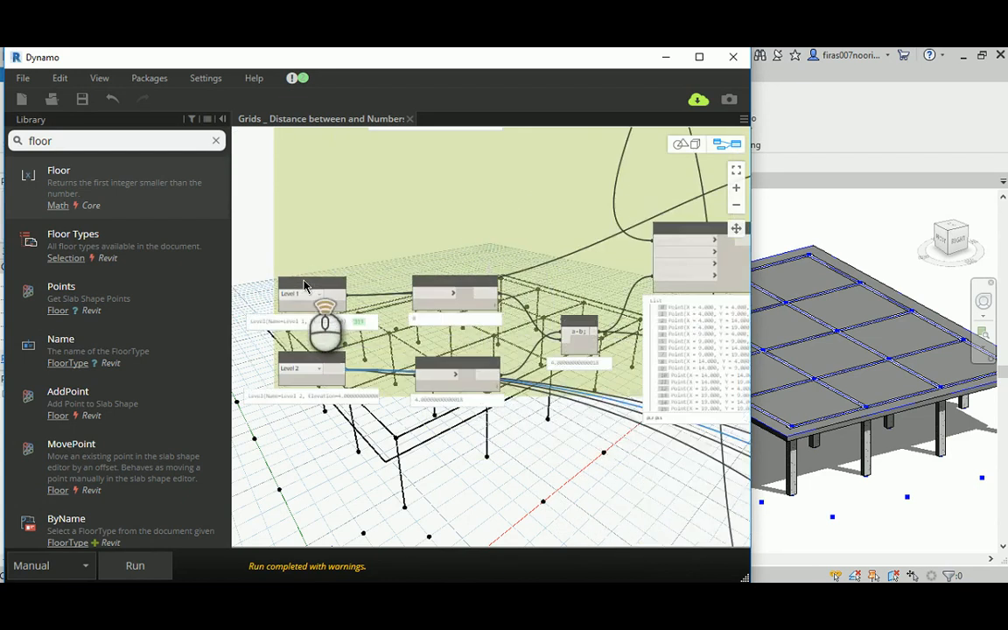
scroll(376, 255, down, 8)
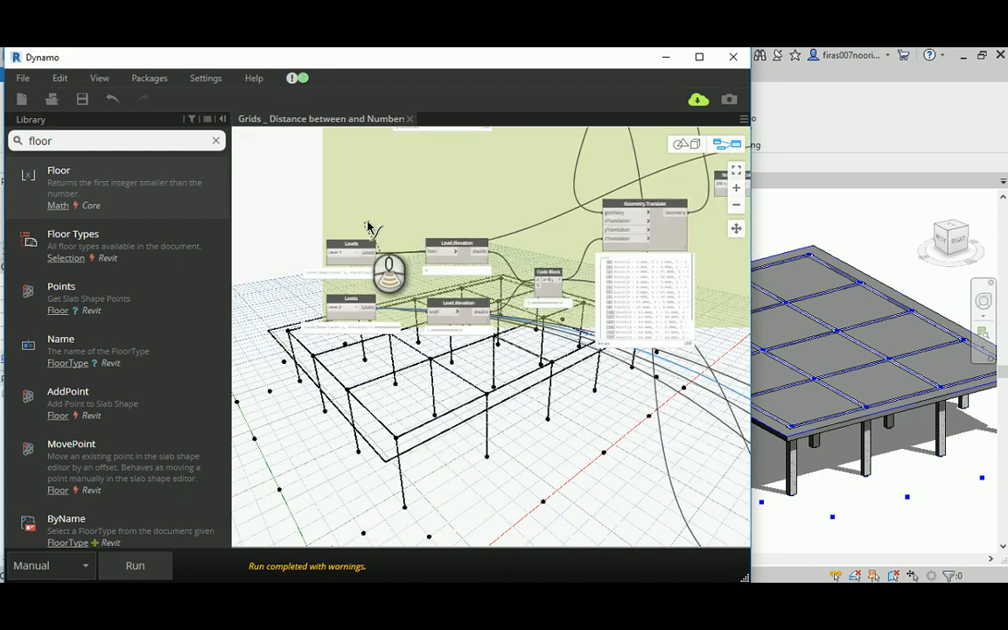
scroll(476, 354, up, 6)
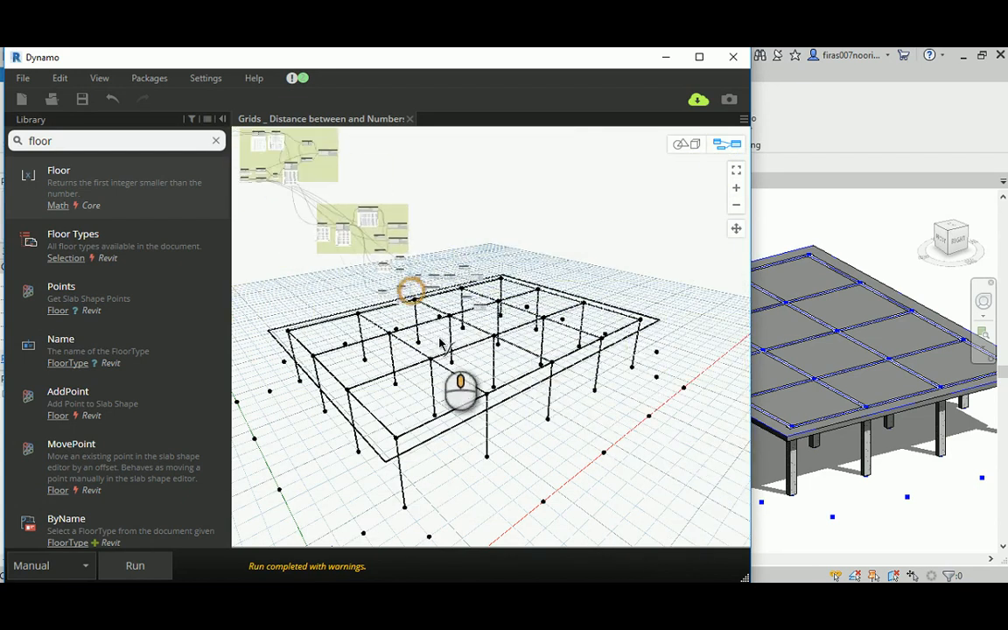
scroll(528, 306, up, 5)
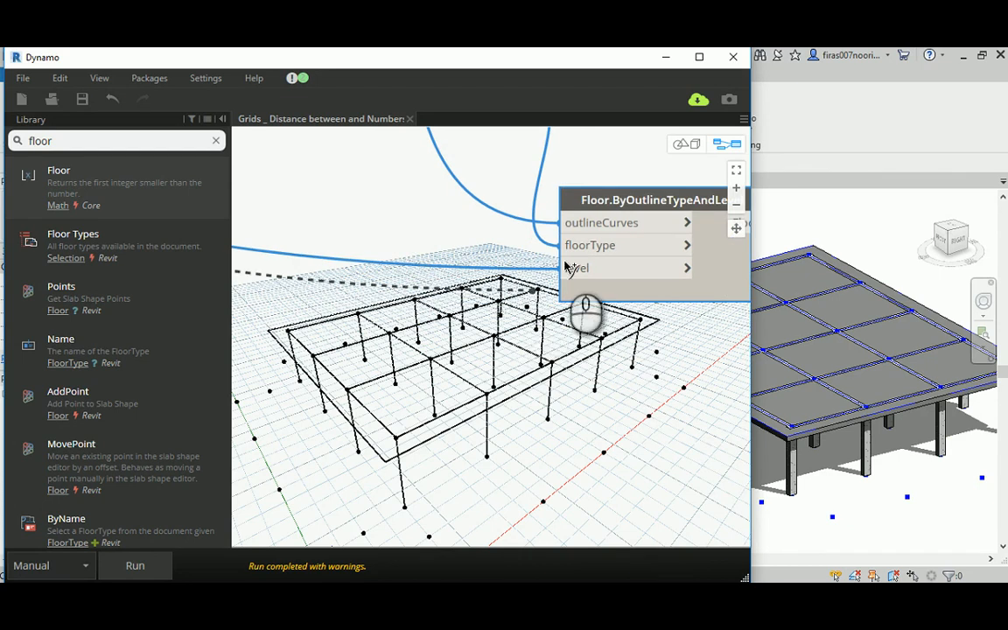
scroll(472, 229, down, 6)
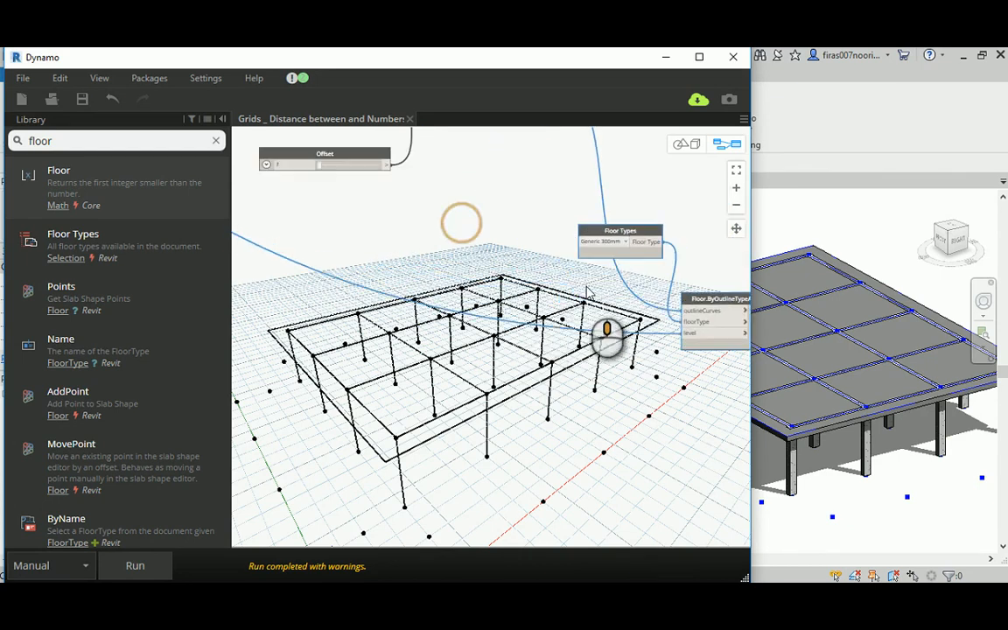
- Search the node library for "translate" and add the Geometry Translate node that uses xTranslation, yTranslation and zTranslation
middle_drag(494, 278, 489, 308)
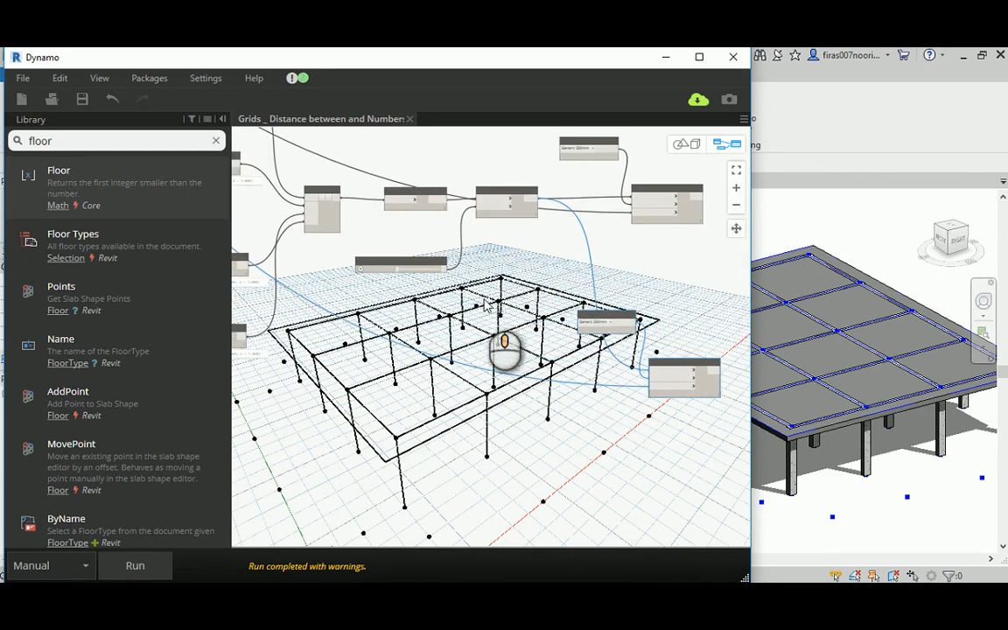
double_click(75, 142)
text(Ge)
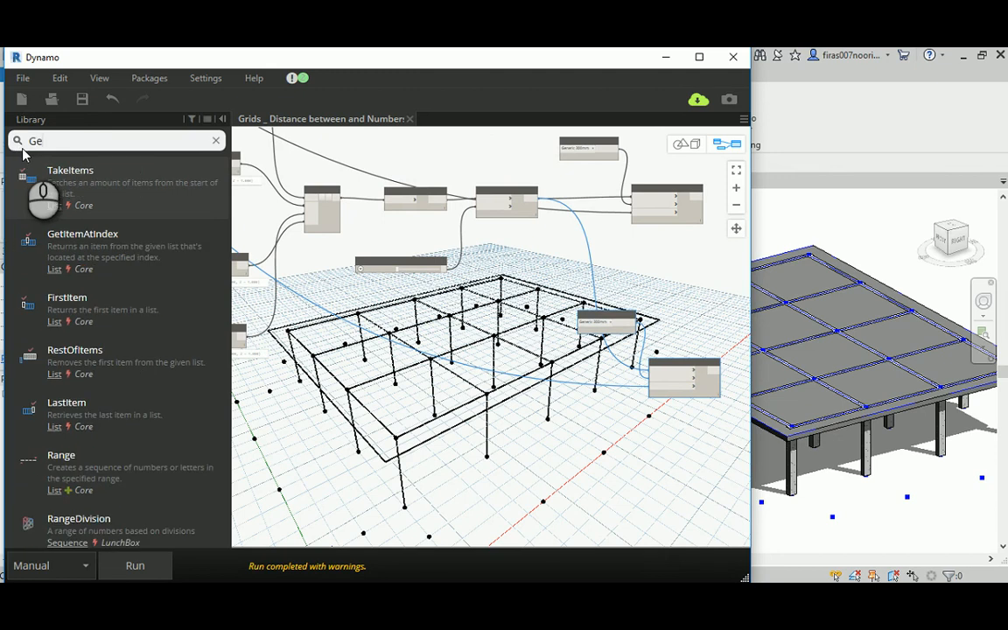
text(om)
key(BackSpace)
key(BackSpace)
key(BackSpace)
key(BackSpace)
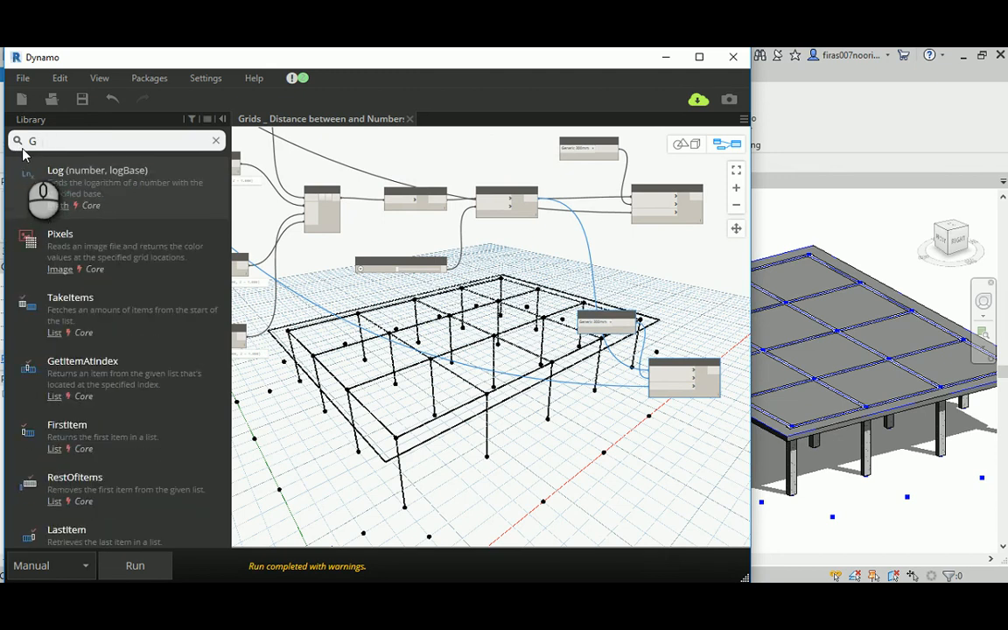
text(translate)
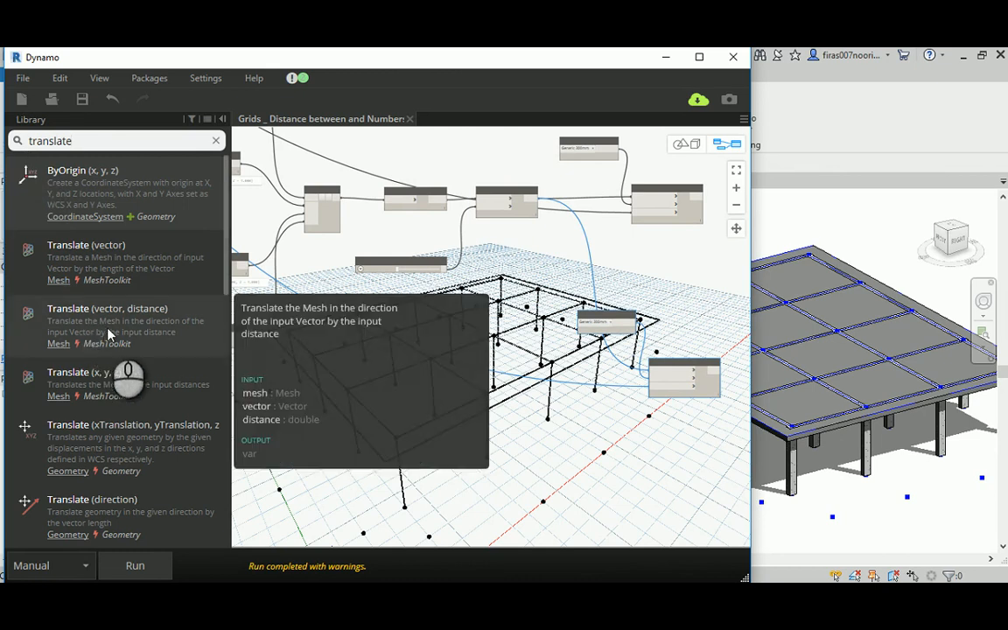
mouse_move(161, 439)
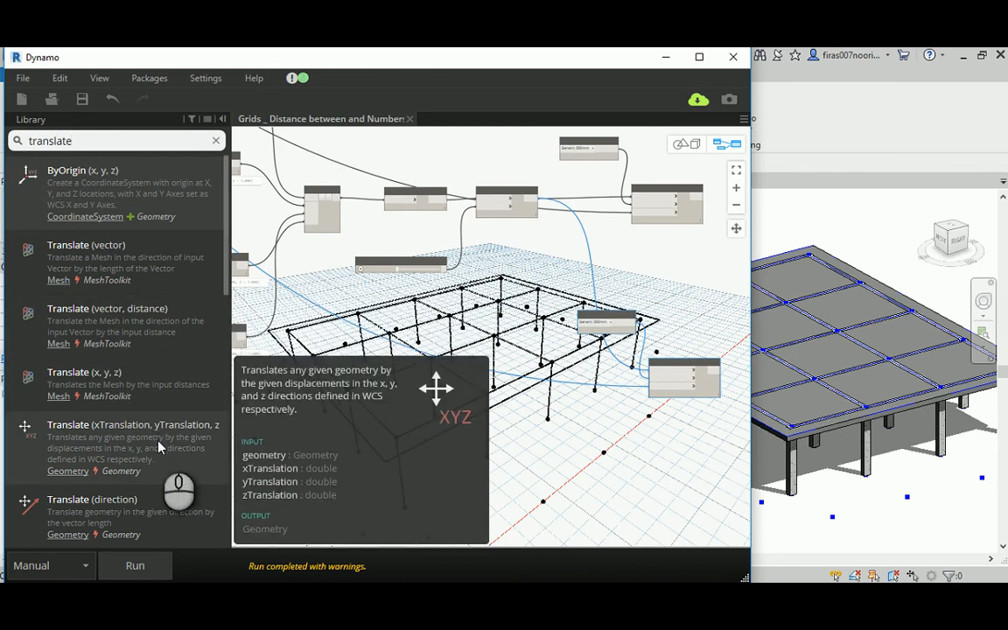
click(159, 446)
- Position the Geometry.Translate node beside the duplicated Floor Types node, below the Offset slider
scroll(627, 396, up, 3)
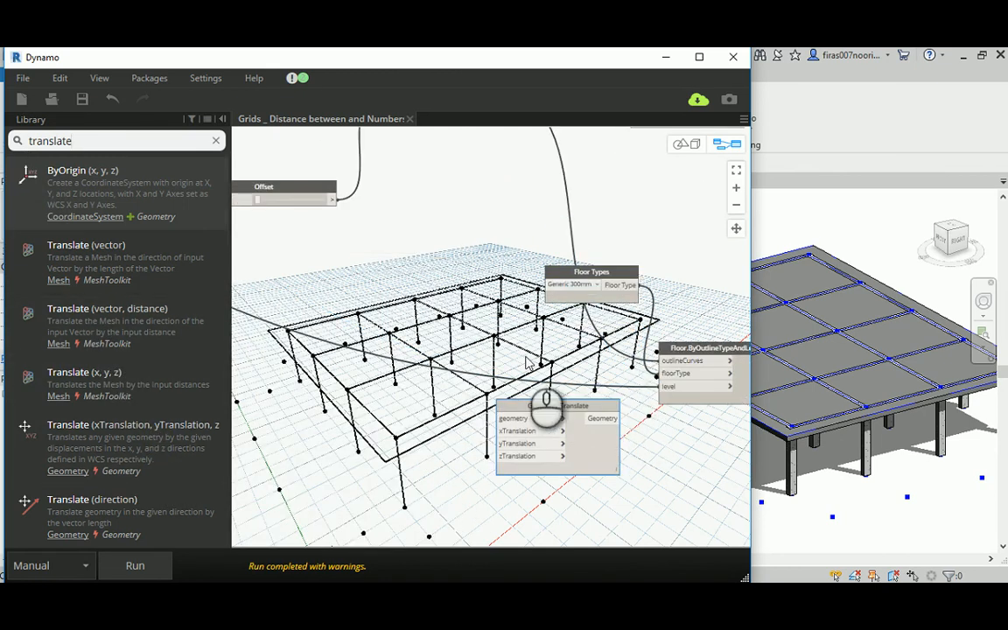
middle_drag(496, 341, 587, 433)
drag(590, 444, 487, 377)
middle_drag(491, 266, 484, 303)
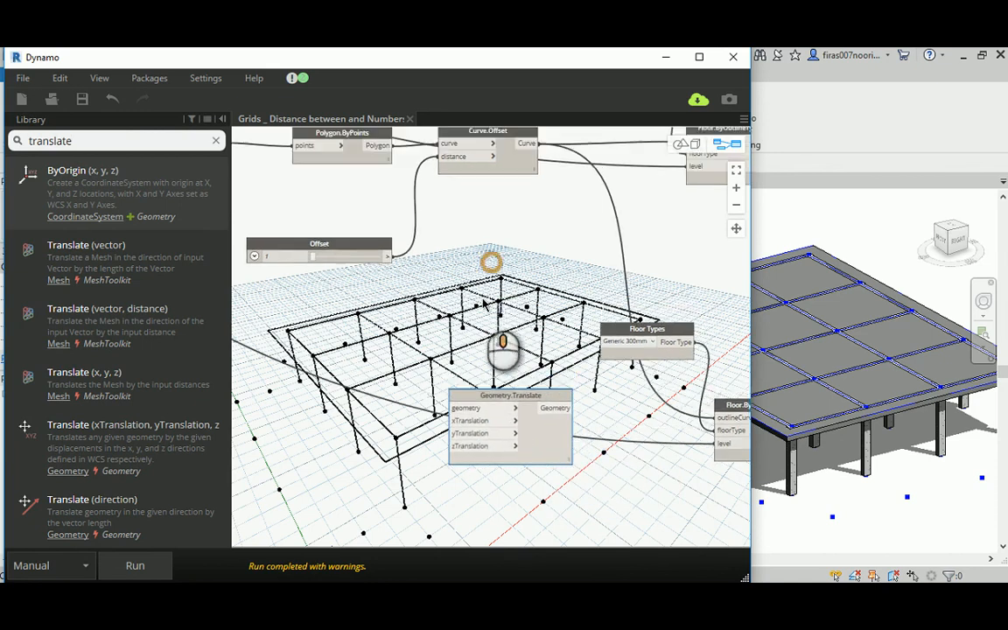
- Connect the Curve output of Curve.Offset to the geometry input of Geometry.Translate
middle_drag(512, 205, 510, 211)
click(477, 157)
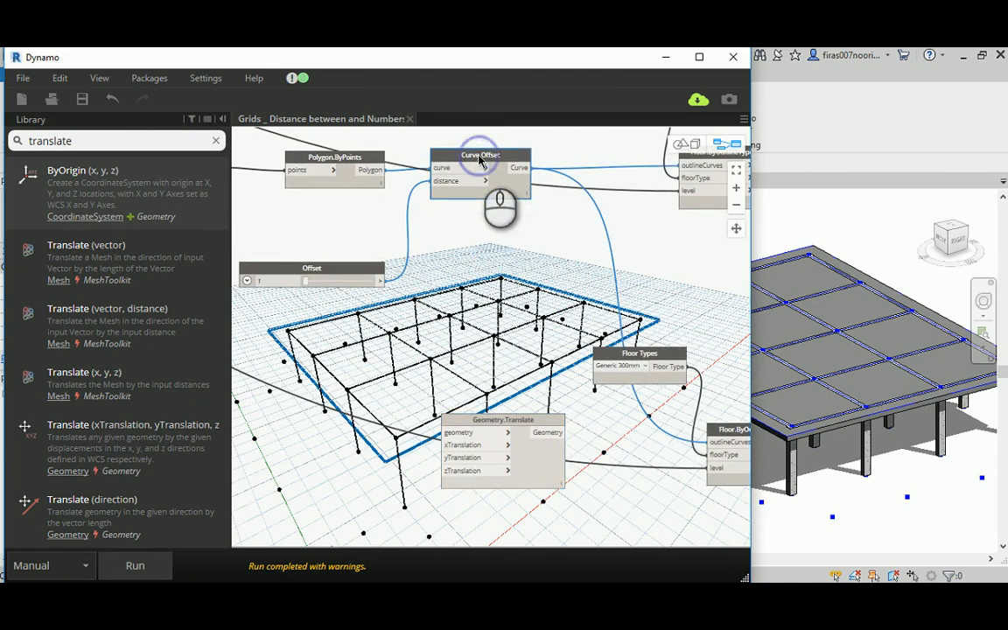
click(519, 168)
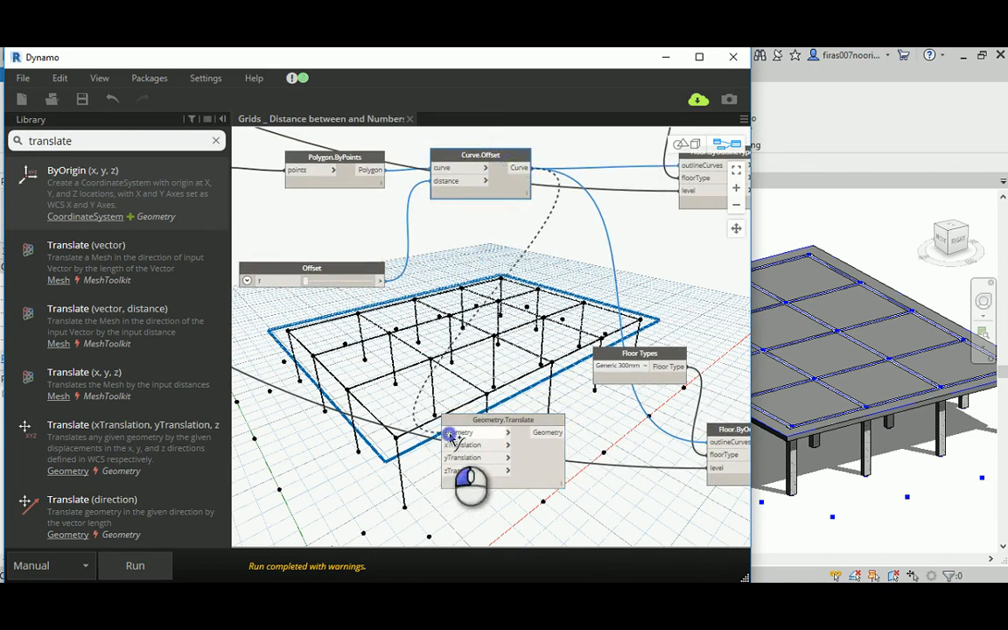
click(448, 432)
click(455, 248)
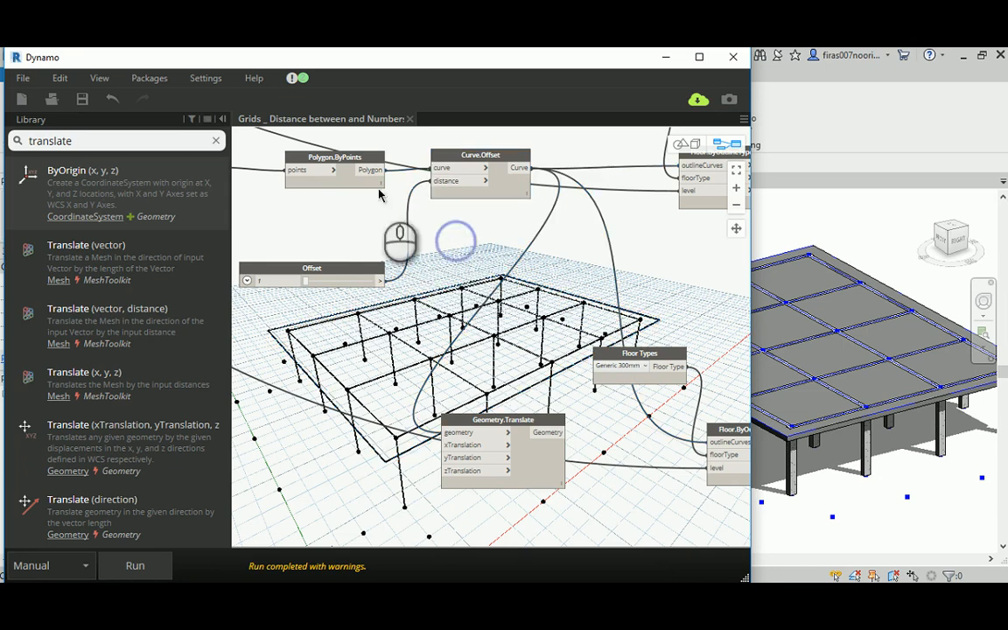
- Turn off the geometry preview of the Polygon.ByPoints node
click(348, 158)
right_click(348, 159)
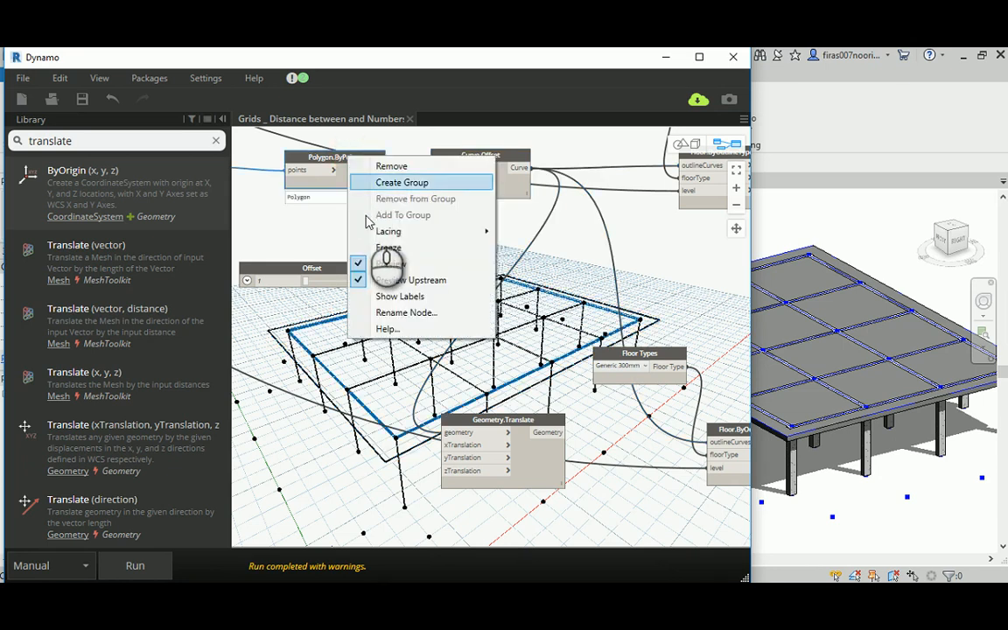
click(378, 264)
scroll(402, 297, down, 3)
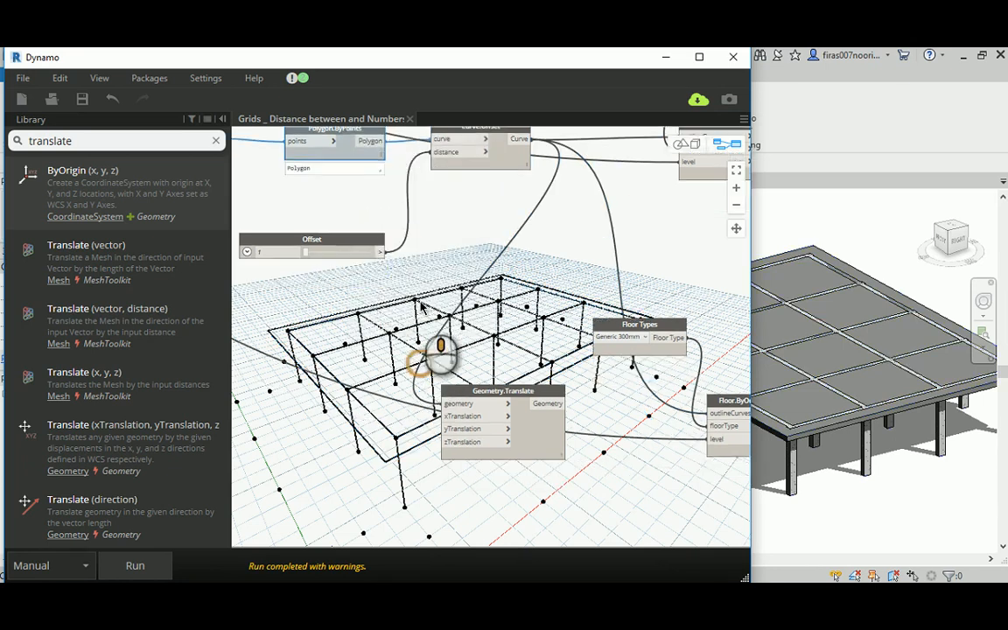
- Create a Code Block containing a*-1; beside the new Geometry.Translate node
click(461, 369)
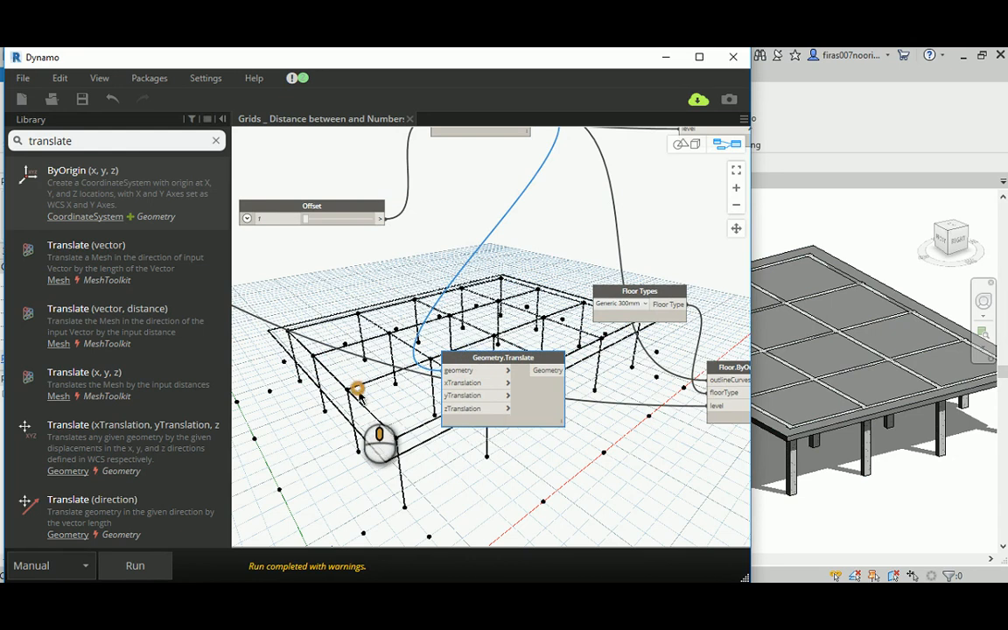
middle_drag(359, 393, 362, 401)
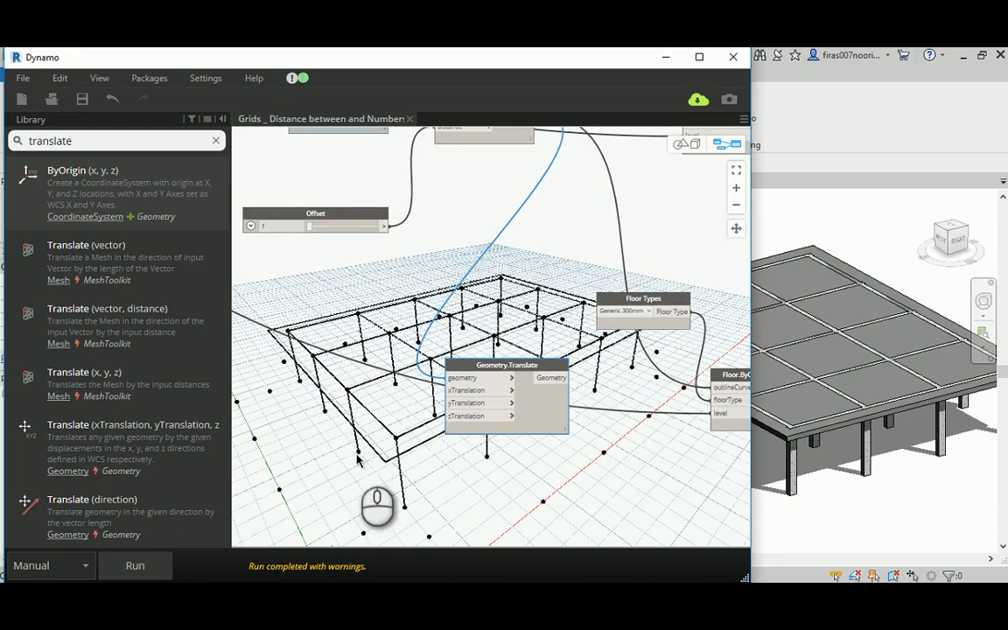
middle_drag(348, 446, 432, 450)
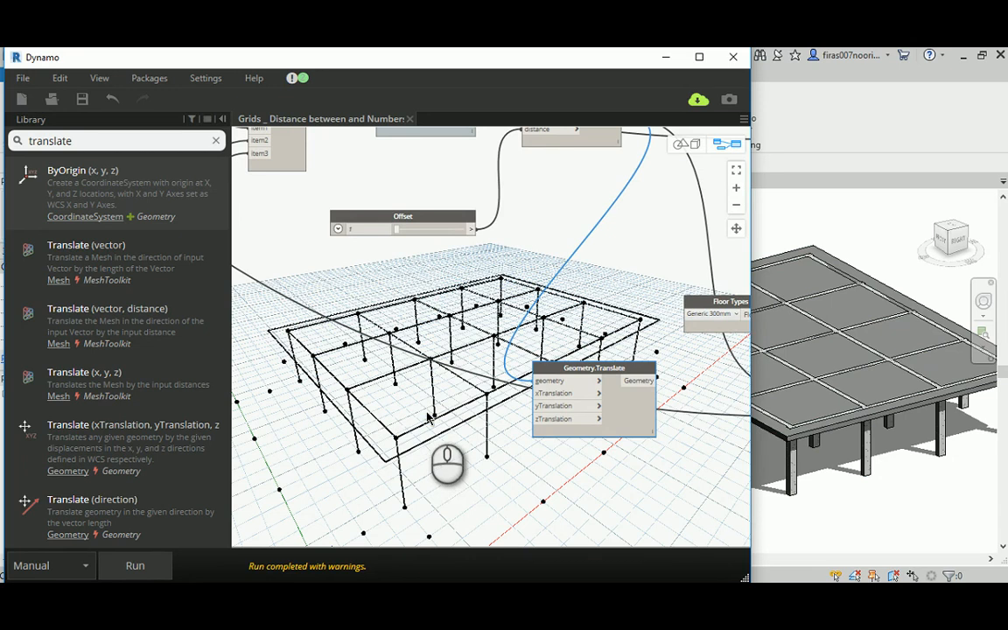
double_click(426, 413)
text(a)
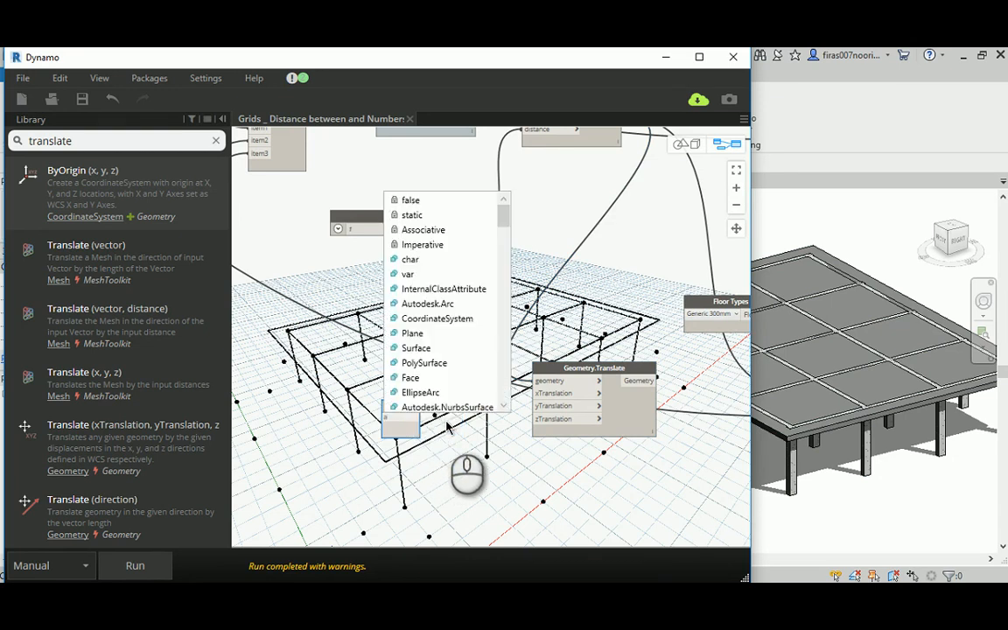
text(*)
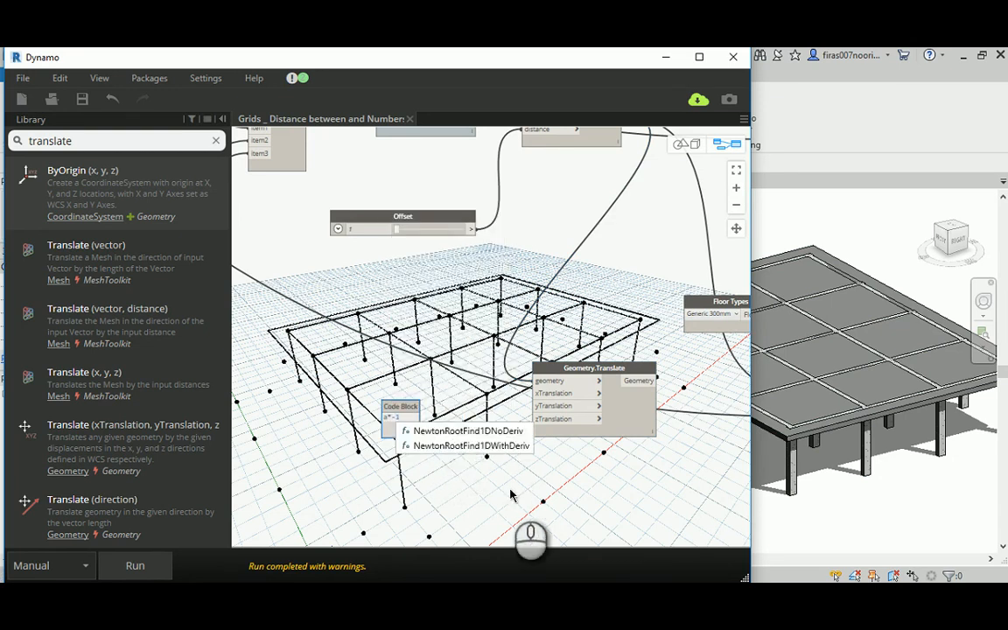
click(505, 501)
- Connect the output of the a-b Code Block for the level elevations to the a input of the a*-1 Code Block
middle_drag(354, 346, 497, 383)
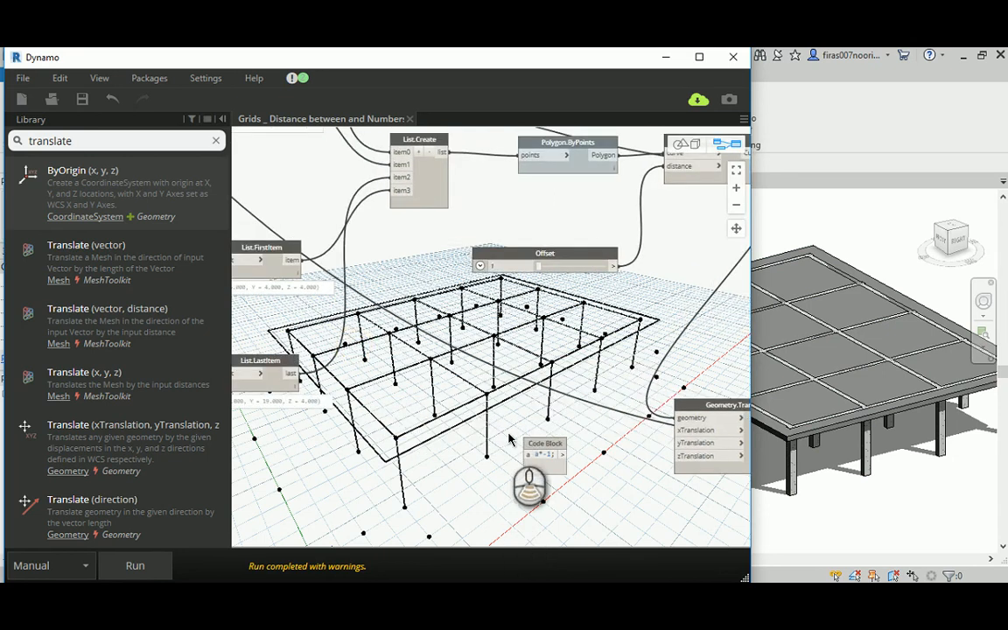
scroll(508, 436, down, 3)
middle_drag(272, 279, 320, 292)
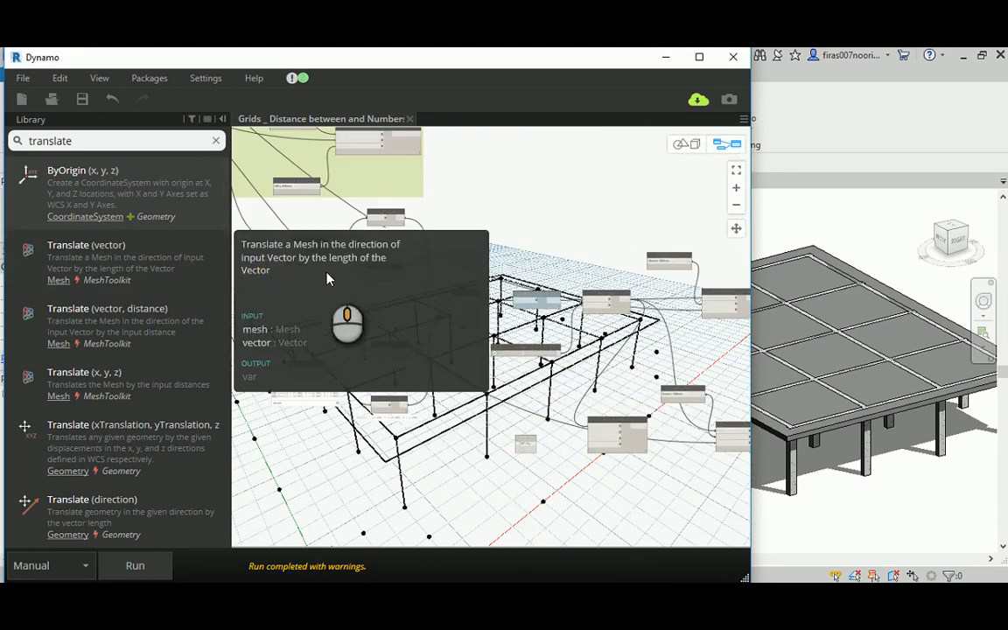
middle_drag(268, 208, 605, 288)
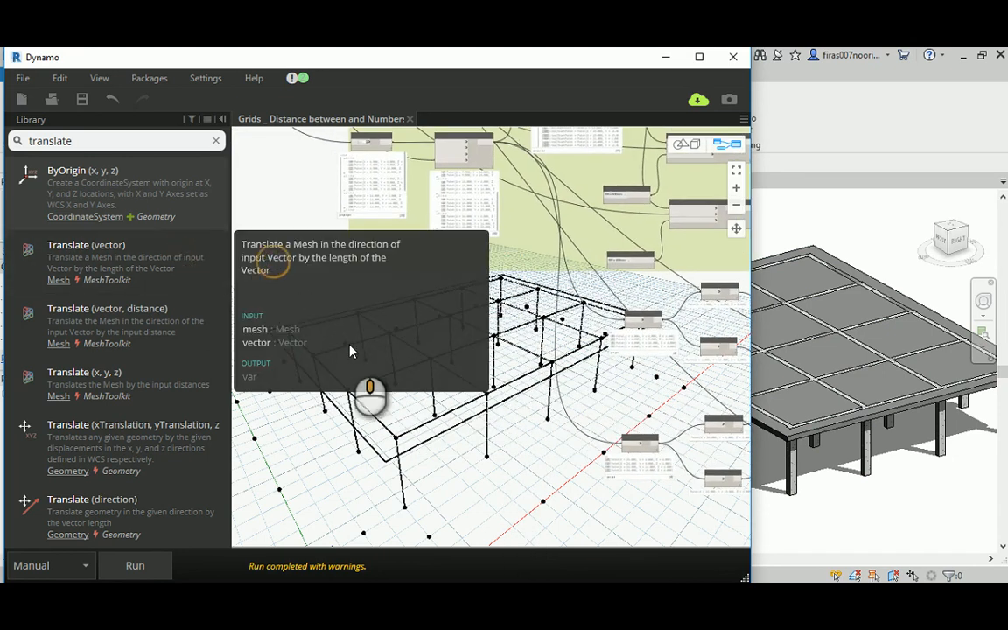
middle_drag(391, 475, 542, 547)
scroll(500, 470, down, 4)
middle_drag(391, 328, 576, 439)
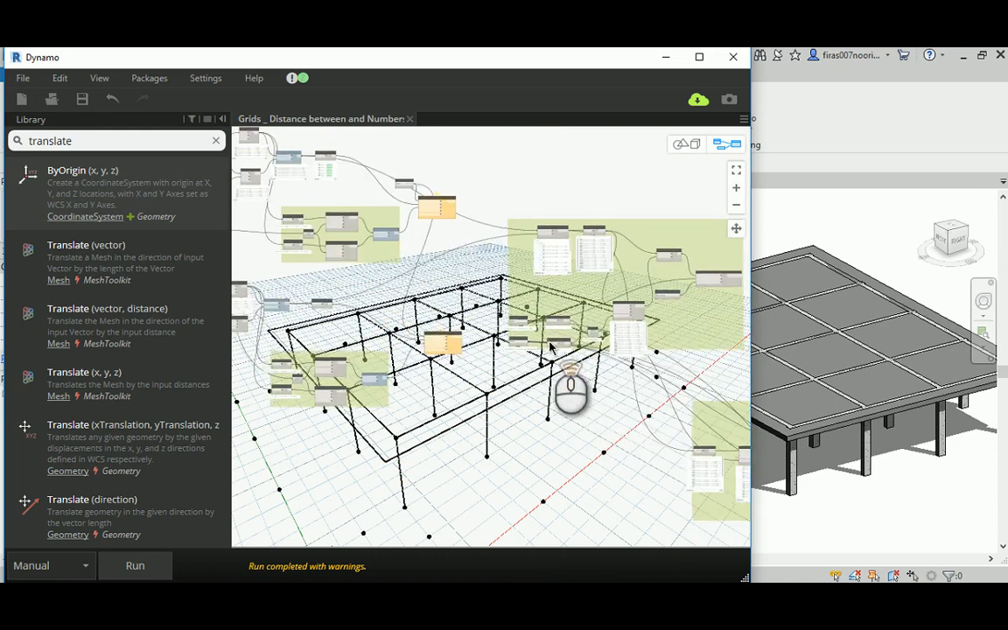
scroll(619, 340, up, 4)
scroll(622, 339, up, 4)
middle_drag(627, 409, 483, 395)
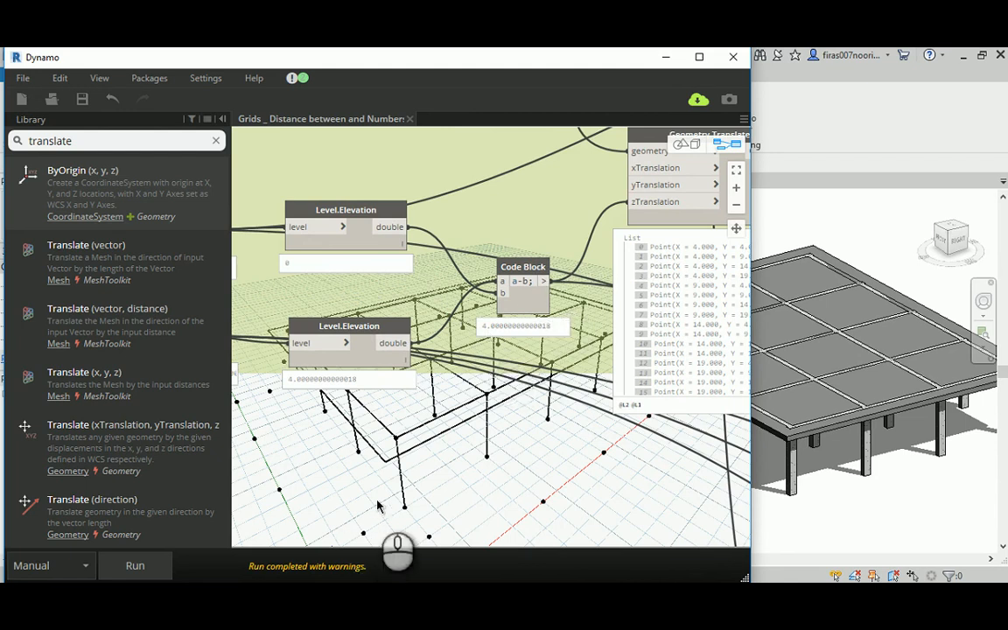
scroll(516, 402, down, 5)
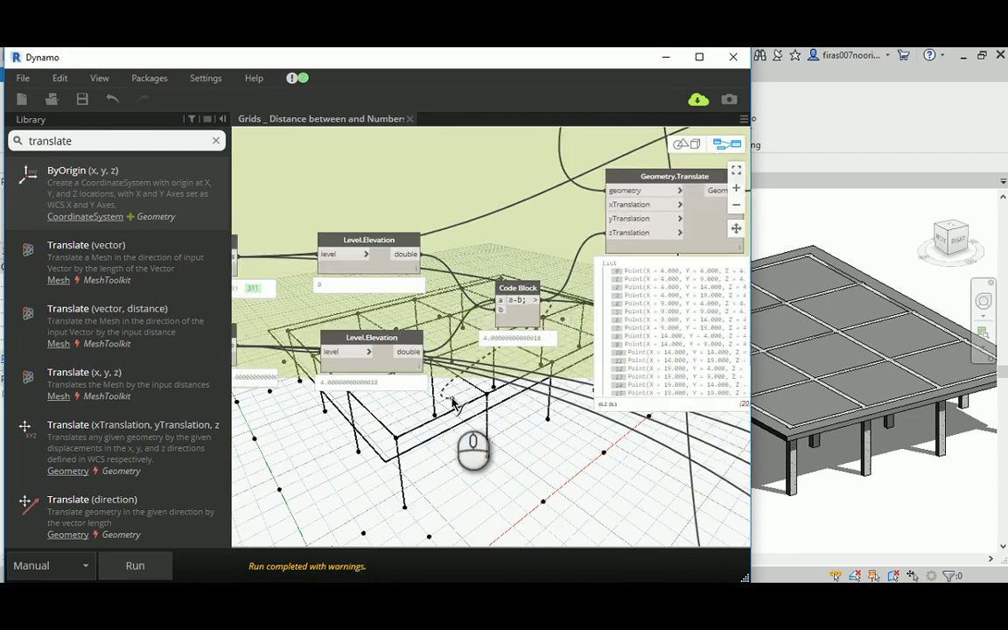
scroll(385, 311, down, 6)
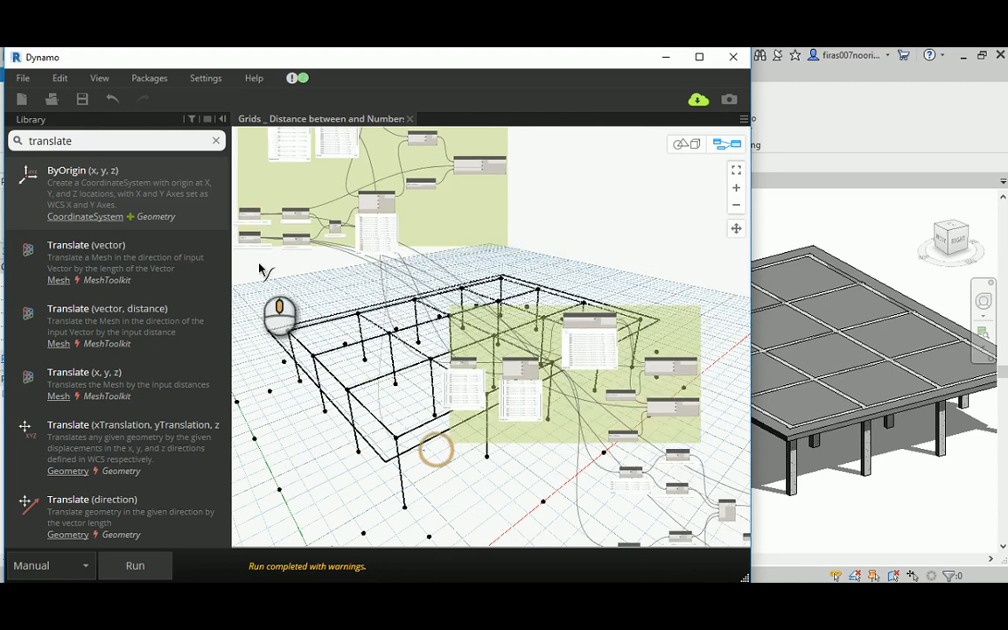
scroll(656, 424, up, 6)
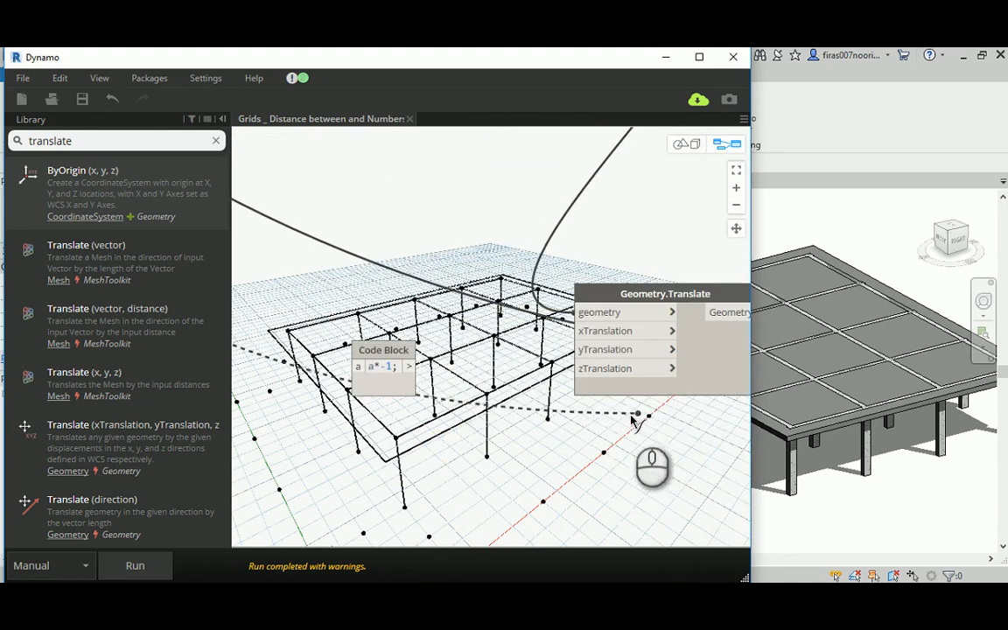
click(357, 367)
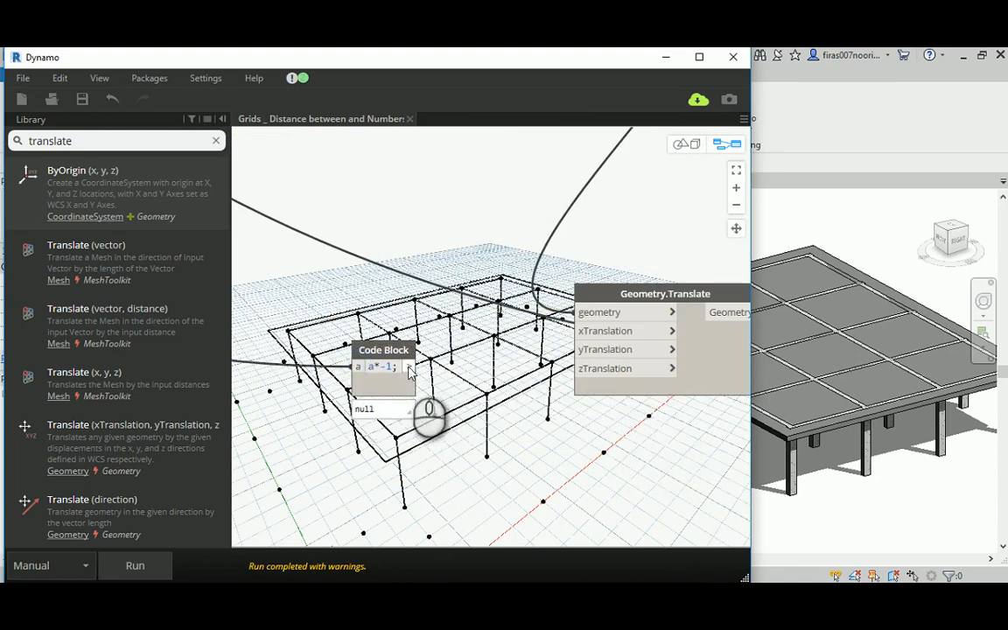
- Connect the output of the a*-1 Code Block to the zTranslation input of Geometry.Translate
click(408, 366)
click(586, 374)
- Connect the Geometry.Translate output to the outlineCurves input of the second Floor.ByOutlineTypeAndLevel node and run the graph
middle_drag(643, 430, 422, 443)
scroll(422, 443, down, 5)
scroll(551, 400, up, 3)
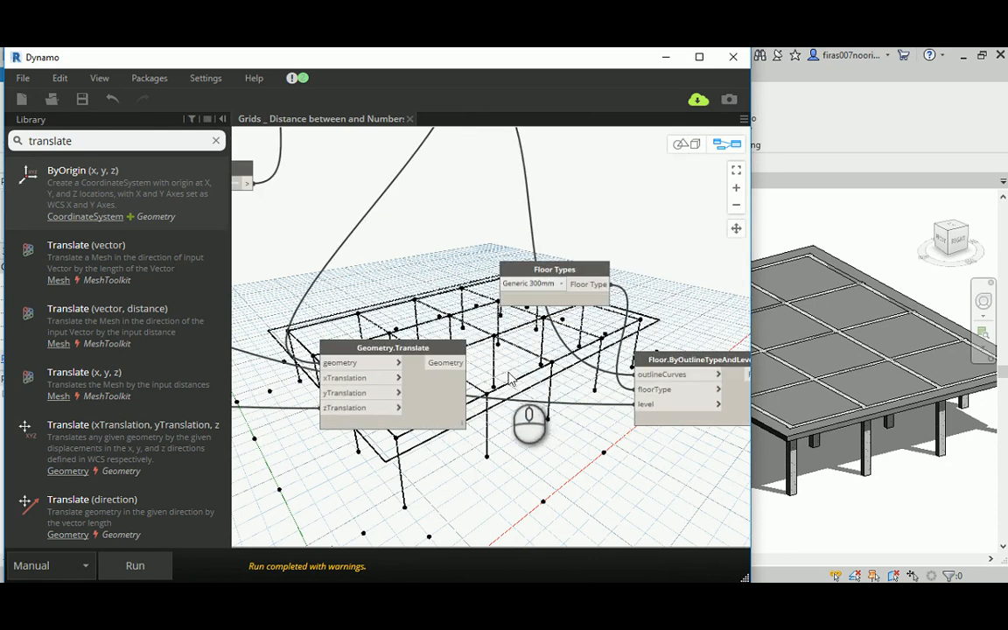
click(452, 367)
click(168, 565)
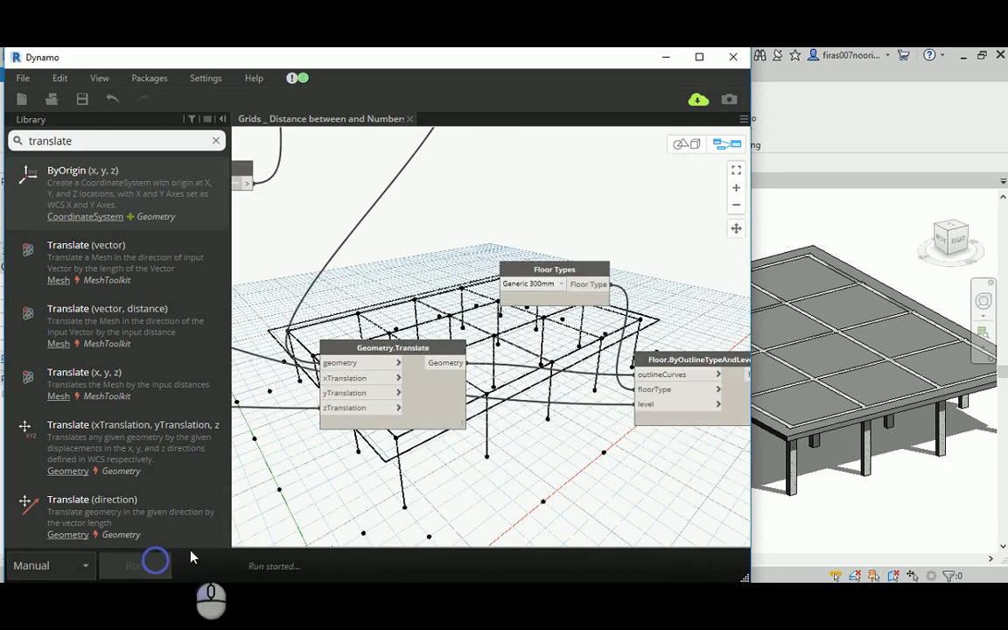
- Switch to Revit and examine the upper and lower floor slabs in the 3D view from several angles
click(664, 57)
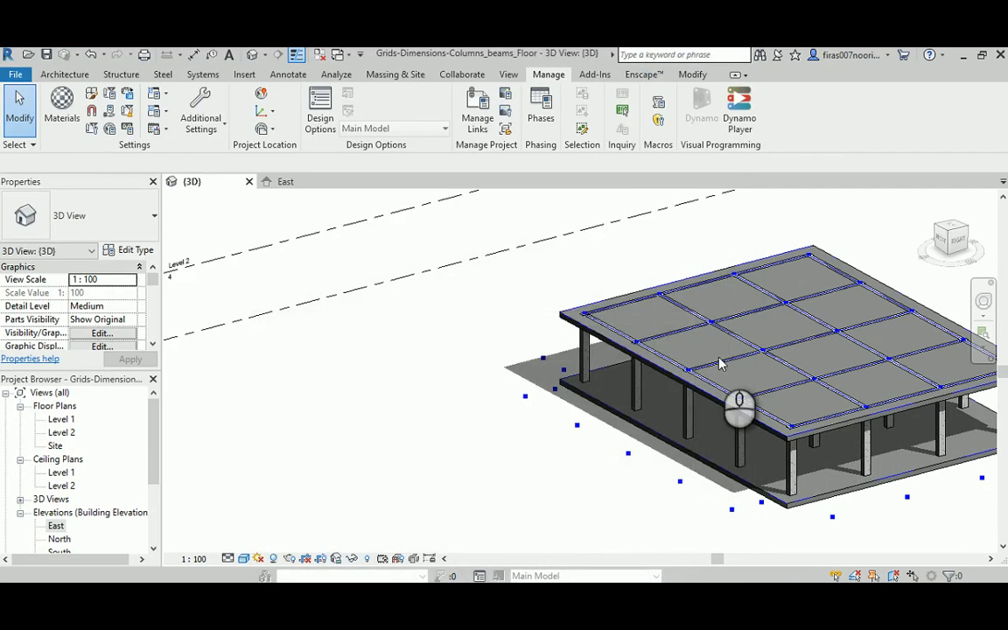
scroll(742, 405, down, 2)
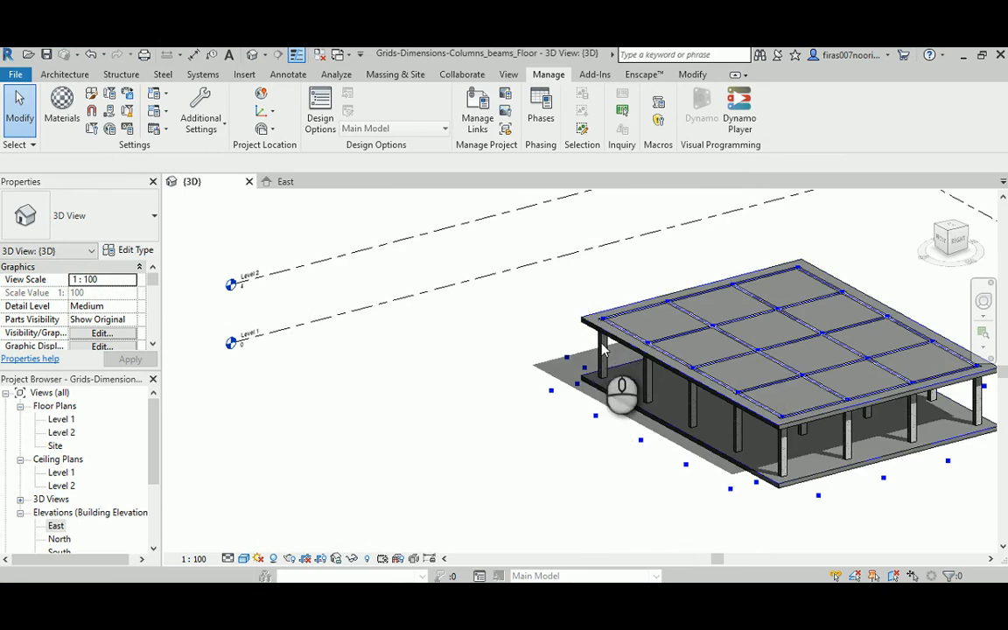
shift+middle_drag(633, 354, 763, 363)
shift+middle_drag(789, 366, 826, 345)
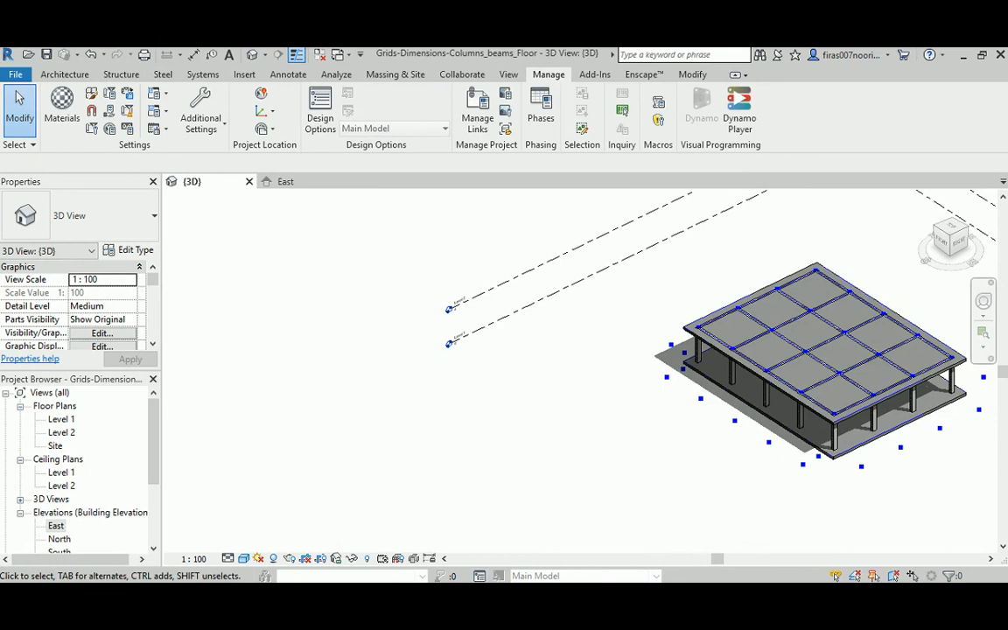
mouse_move(539, 603)
click(473, 525)
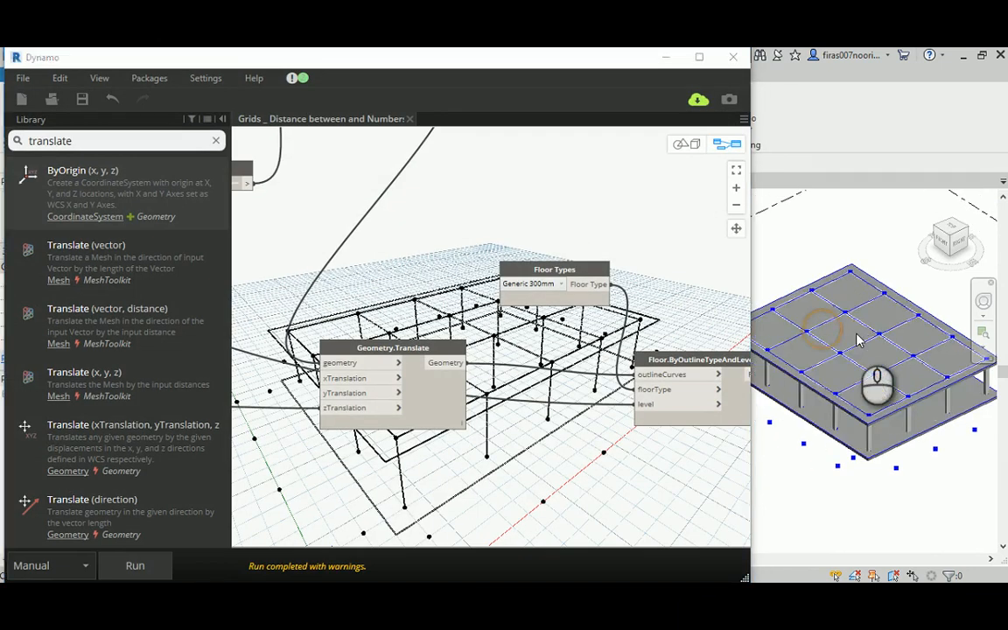
shift+middle_drag(857, 341, 744, 271)
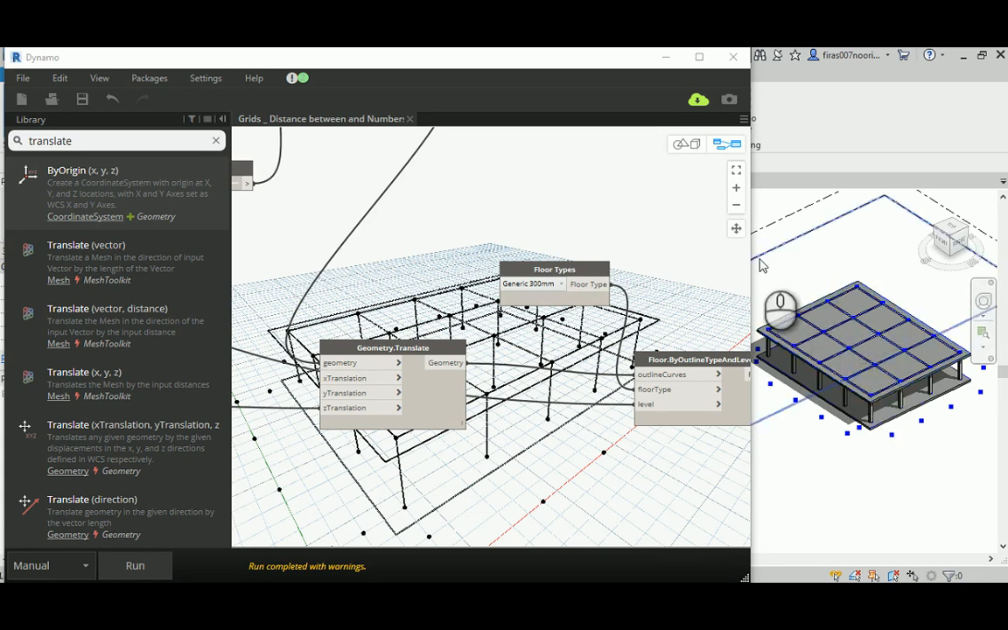
scroll(757, 254, down, 1)
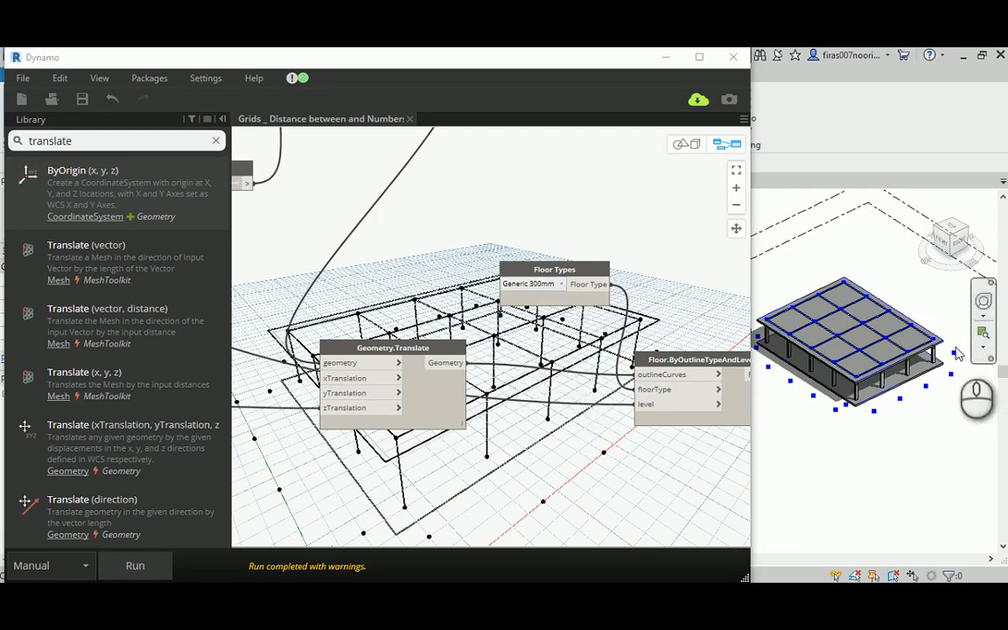
- Group all the floor-creation nodes in the Dynamo graph, from the list item nodes to the two floor nodes
scroll(658, 344, down, 5)
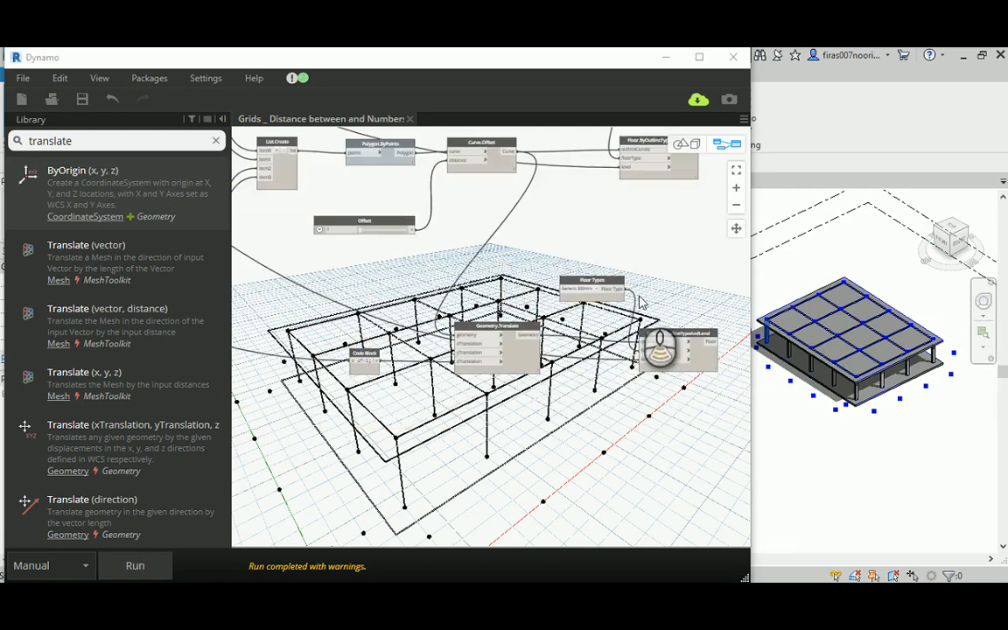
drag(308, 417, 673, 189)
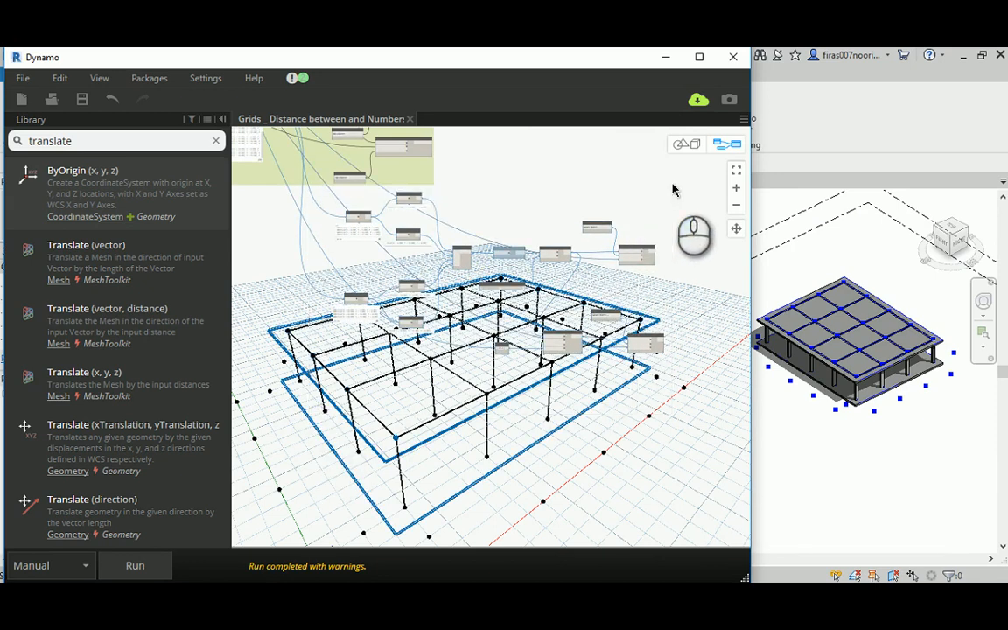
key(ctrl+g)
- Title the new node group "Floor maker"
scroll(348, 192, up, 6)
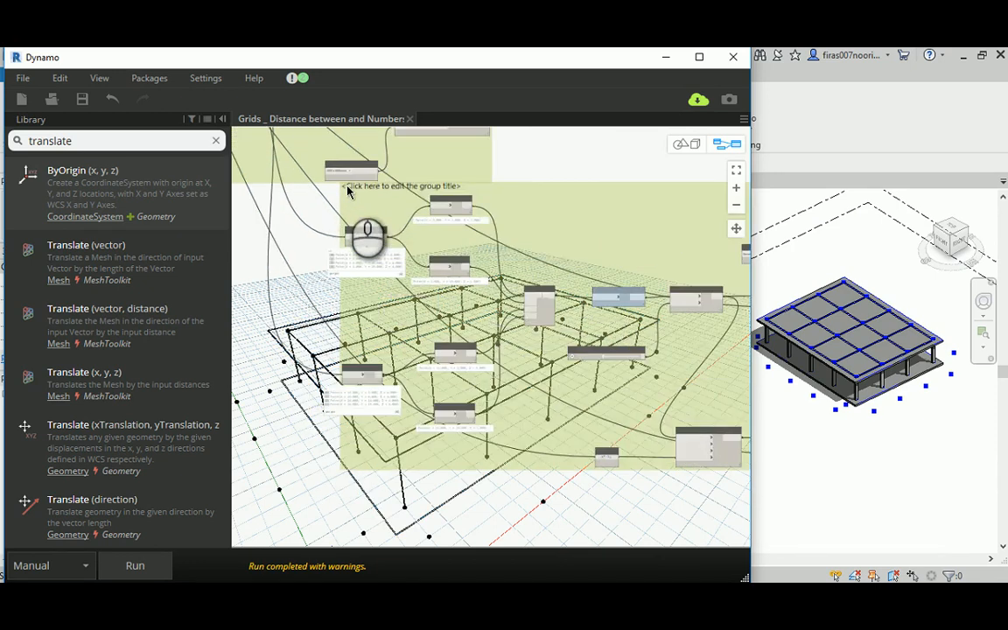
click(380, 189)
double_click(379, 189)
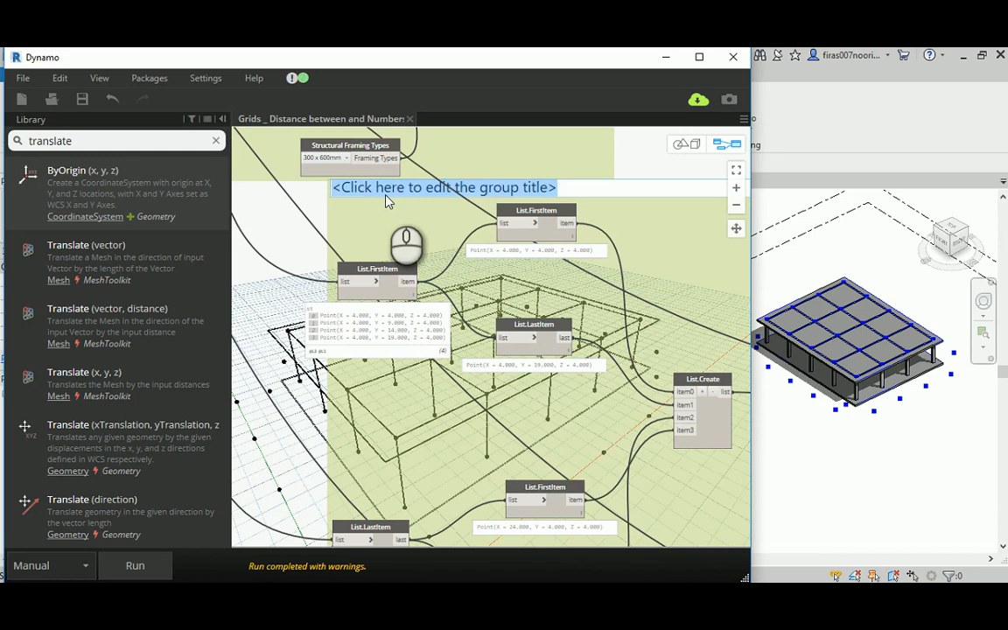
text(Floor maker)
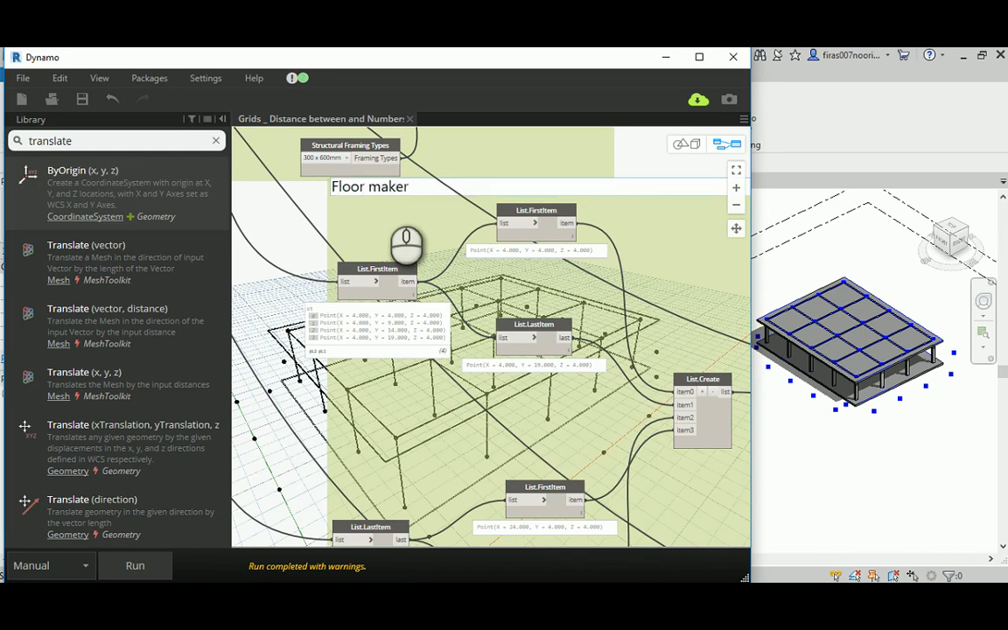
click(288, 221)
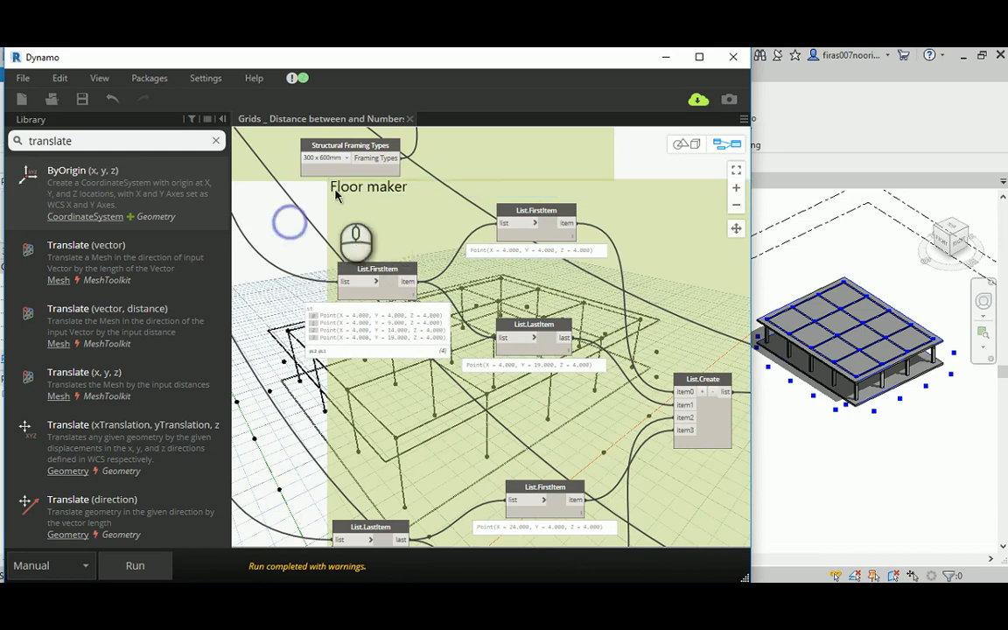
- Move the Floor maker group diagonally down and away from the neighbouring node group above it
scroll(338, 196, down, 5)
scroll(335, 199, down, 2)
drag(411, 208, 489, 286)
scroll(457, 212, down, 3)
scroll(815, 371, up, 2)
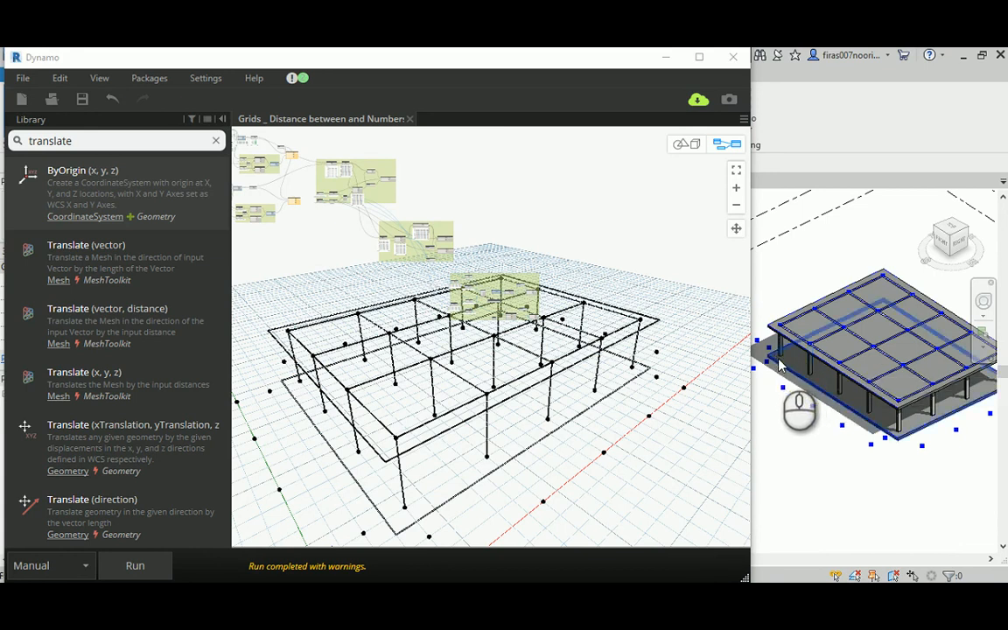
middle_drag(379, 265, 407, 322)
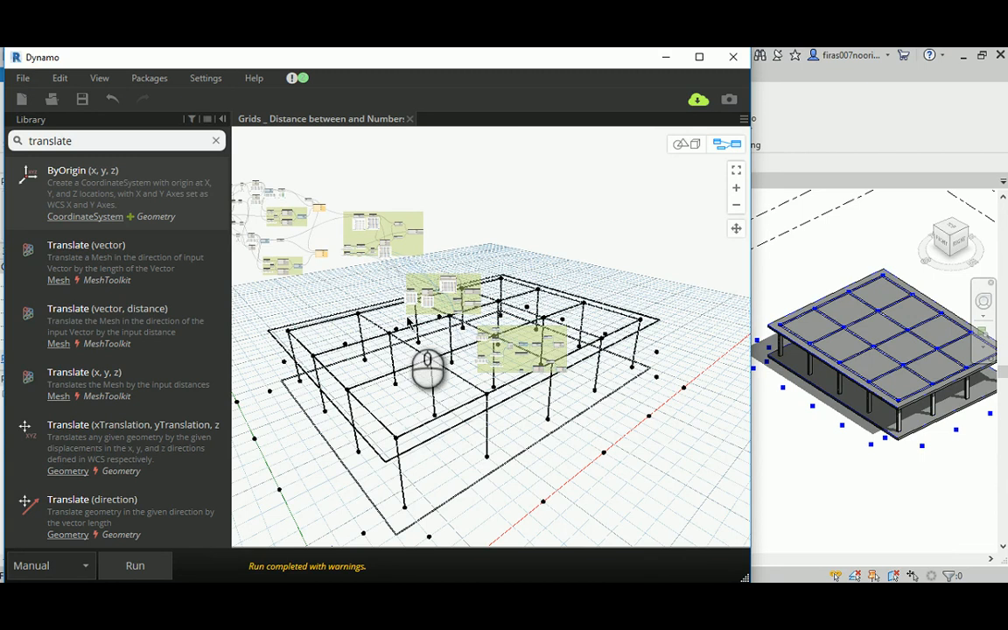